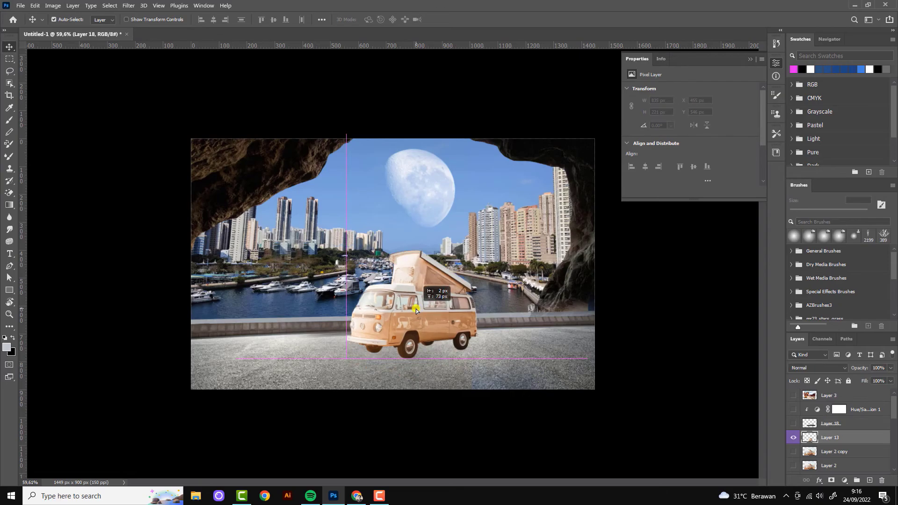
Step: Enlarge the camper van on the road in front of the cave opening
left_click_drag(372, 253, 363, 235)
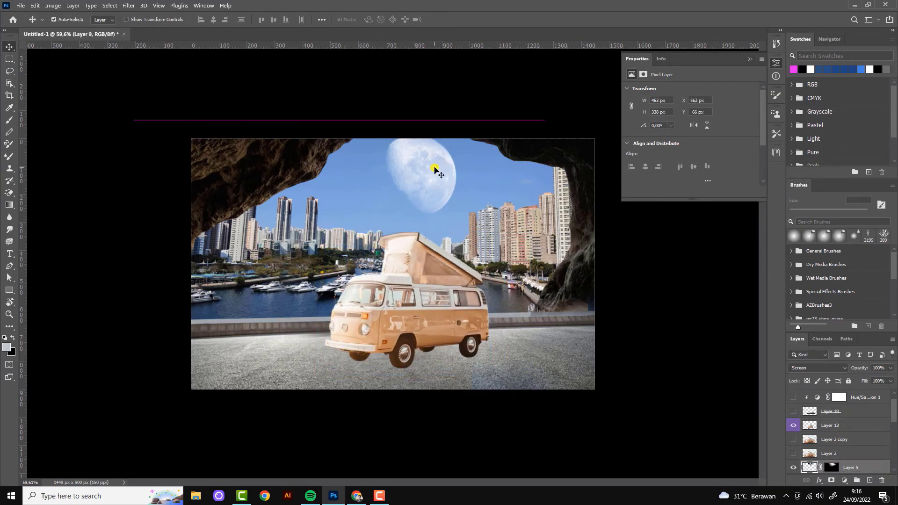
Step: Nudge the van right and make a black silhouette copy with Hue/Saturation Lightness -100
left_click_drag(422, 286, 438, 285)
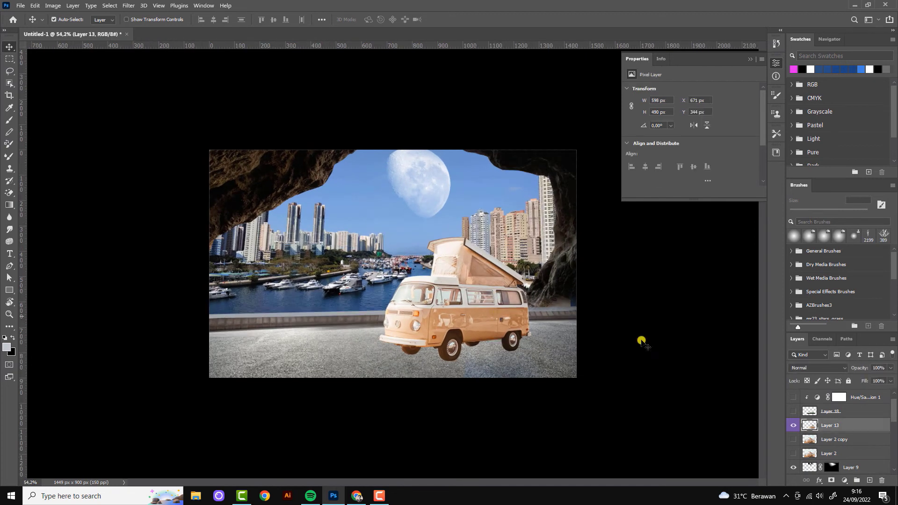
left_click(794, 426)
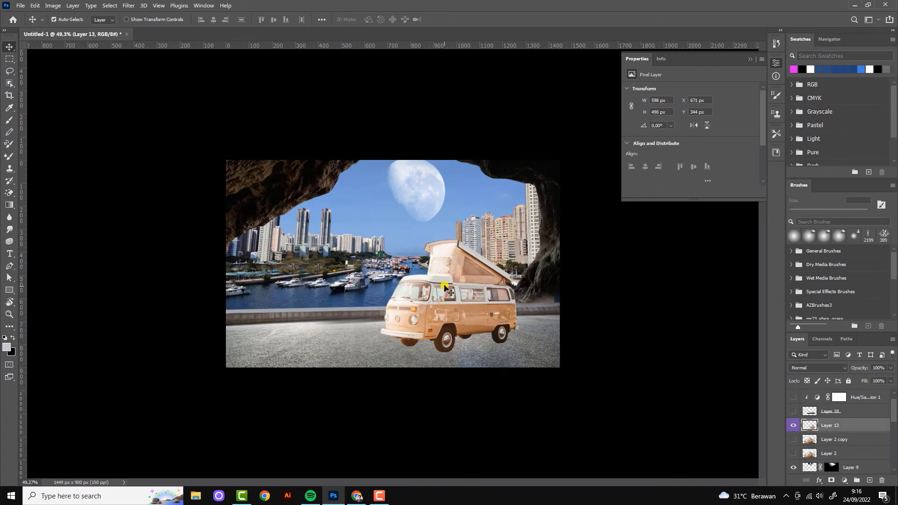
key("ctrl+j")
key("ctrl+u")
left_click_drag(564, 320, 534, 323)
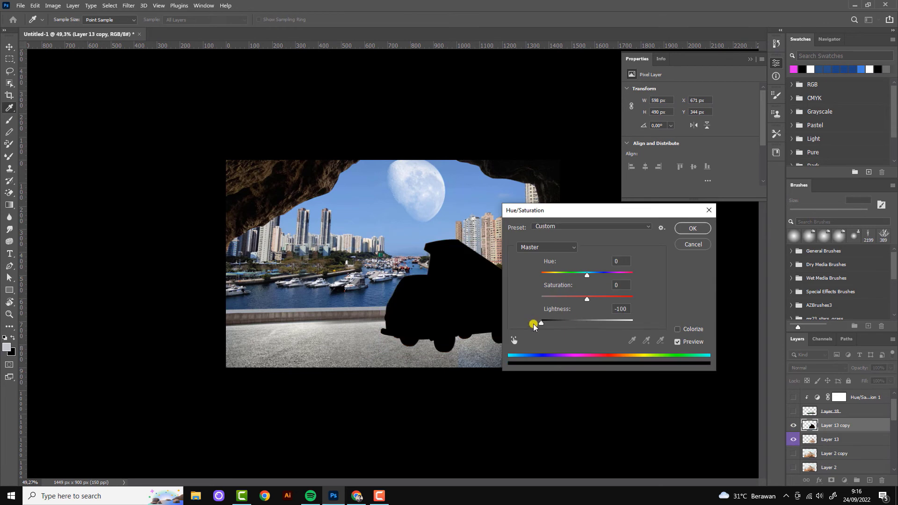
left_click(701, 237)
Step: Flip and skew the silhouette below the van into a shadow under the wheels
key("ctrl+t")
left_click_drag(449, 240, 462, 428)
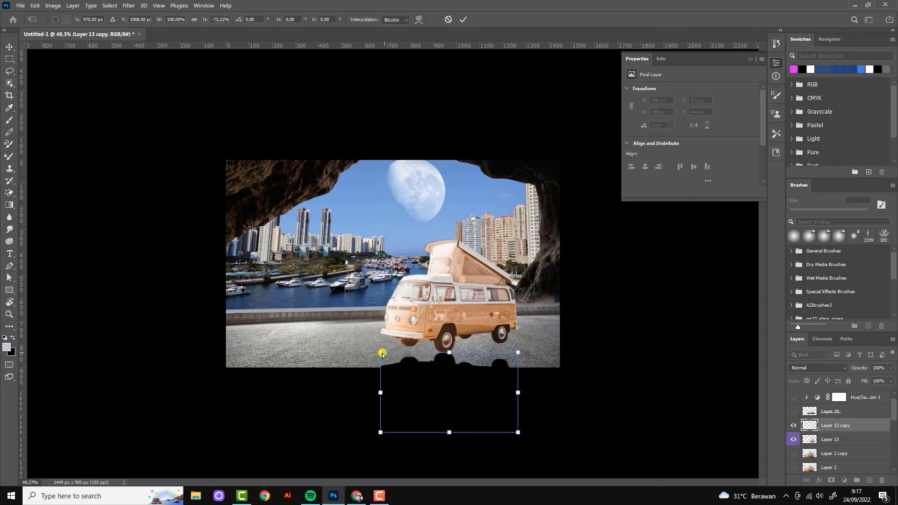
left_click_drag(381, 353, 372, 338)
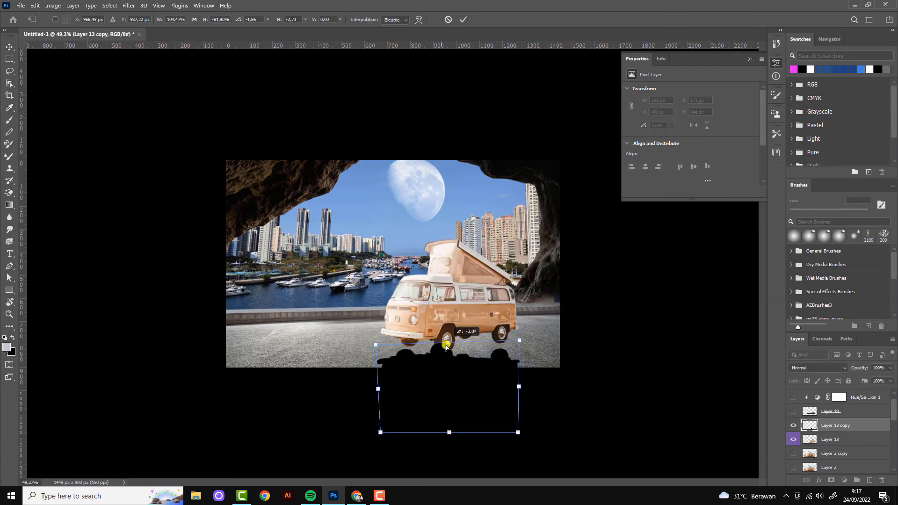
mouse_move(485, 388)
left_mouse_down()
mouse_move(451, 367)
mouse_move(465, 354)
left_mouse_up()
key("Return")
Step: Put the shadow beneath the van at lower opacity with a fading mask; delete the old Hue/Saturation
key("ctrl+bracketleft")
left_click(891, 368)
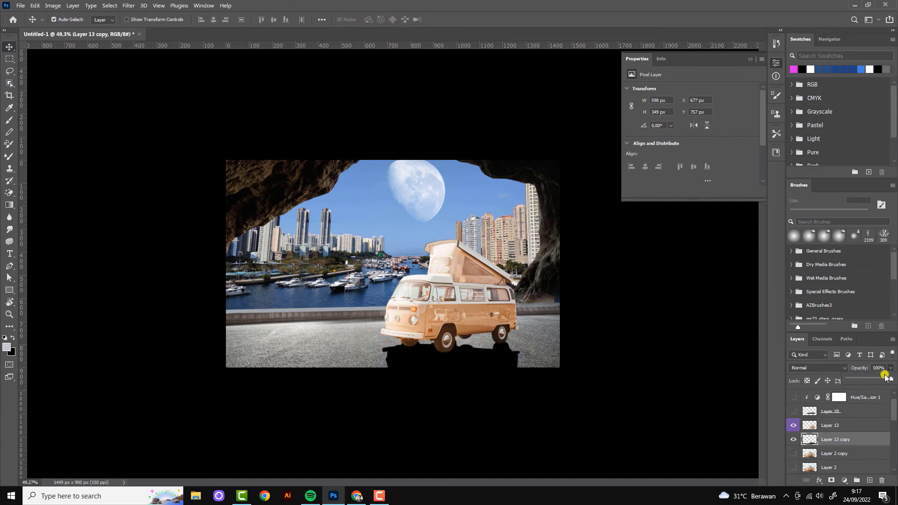
left_click_drag(886, 378, 860, 382)
left_click(833, 480)
key("g")
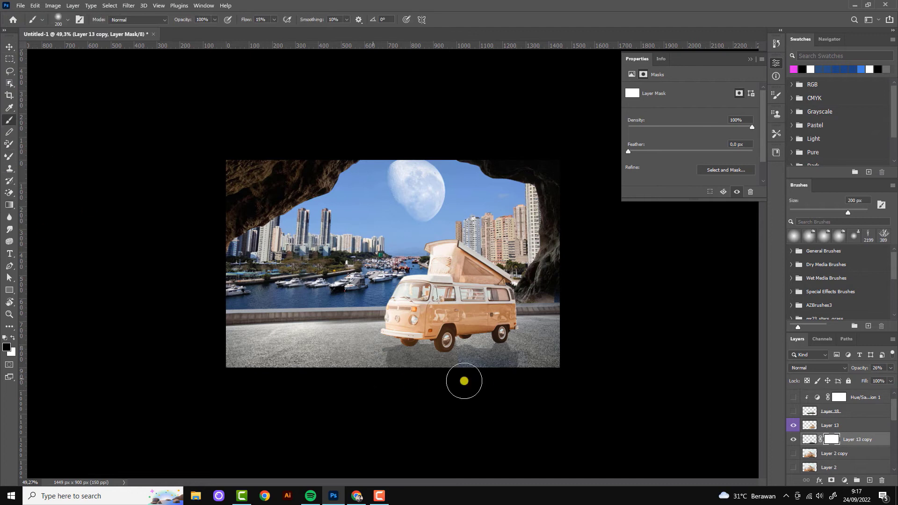
key("ctrl+plus")
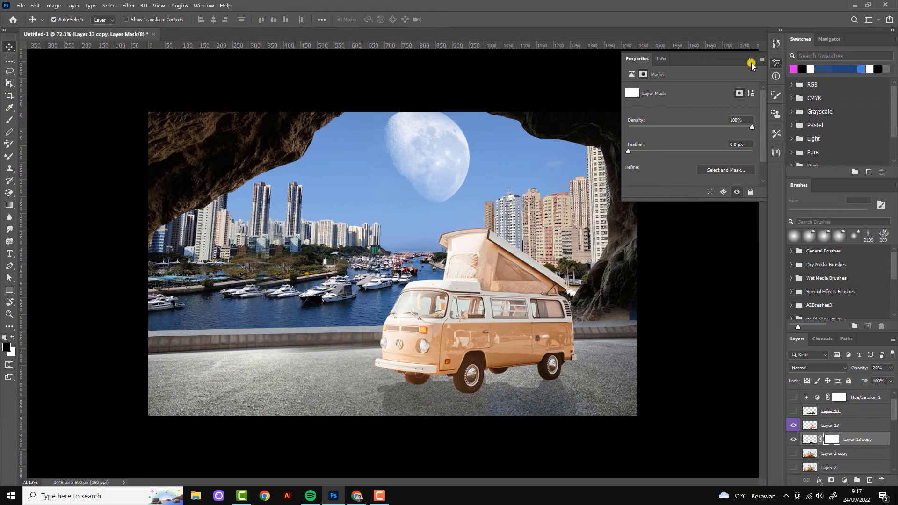
left_click(752, 62)
key("ctrl+0")
left_click(869, 400)
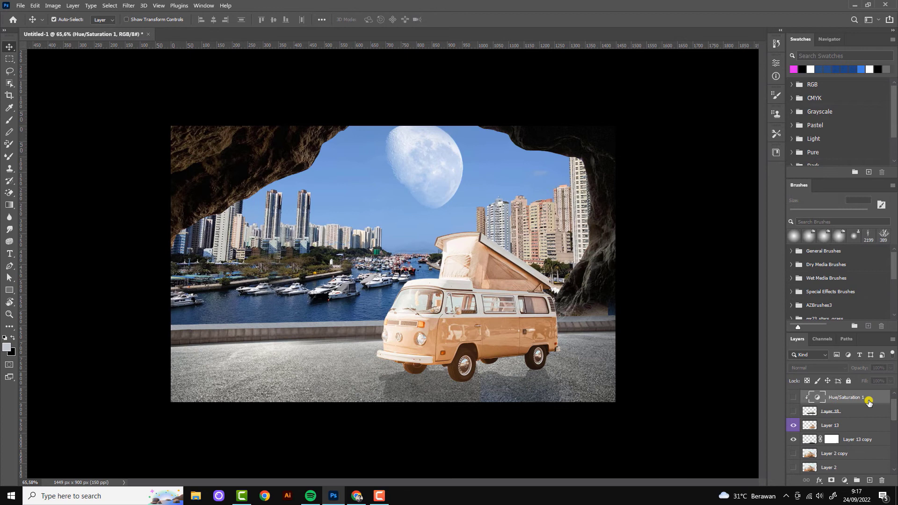
key("Delete")
Step: Add a Curves adjustment clipped to the van with Auto Options set to Find Dark & Light Colors
left_click(844, 481)
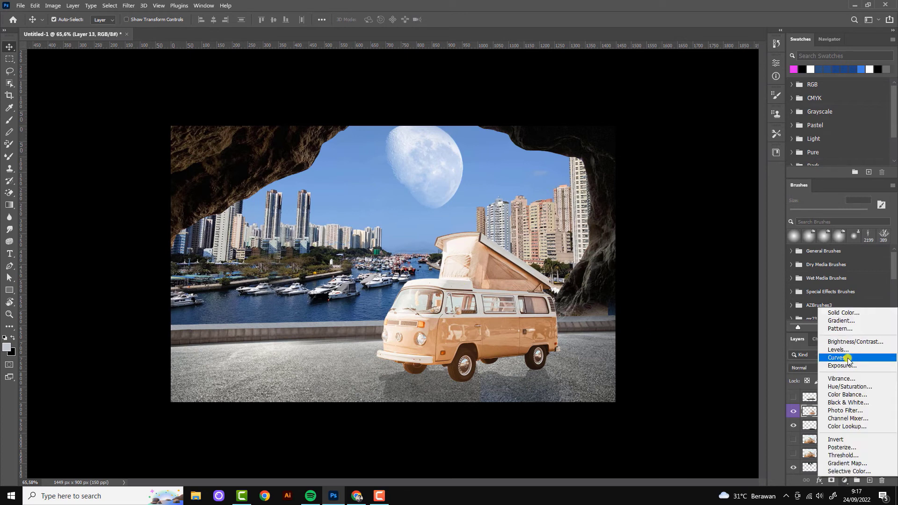
left_click(847, 358)
left_click(698, 192)
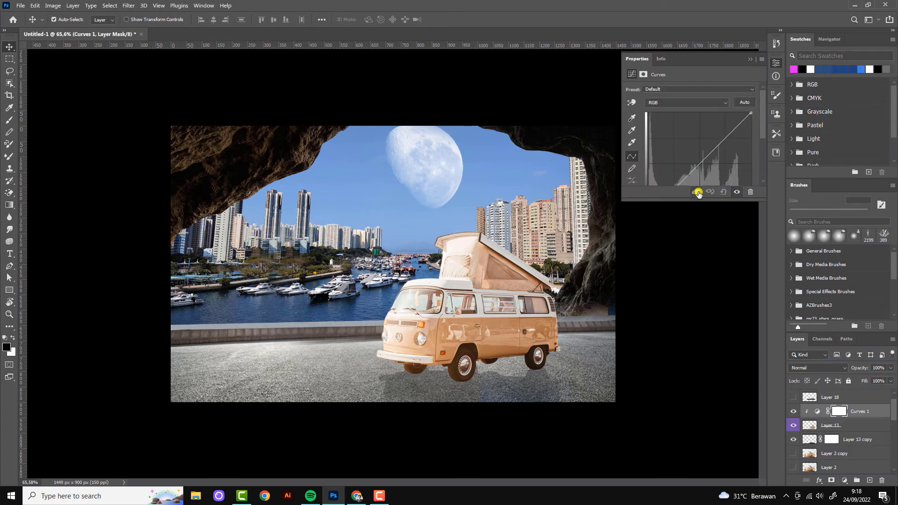
left_click(762, 60)
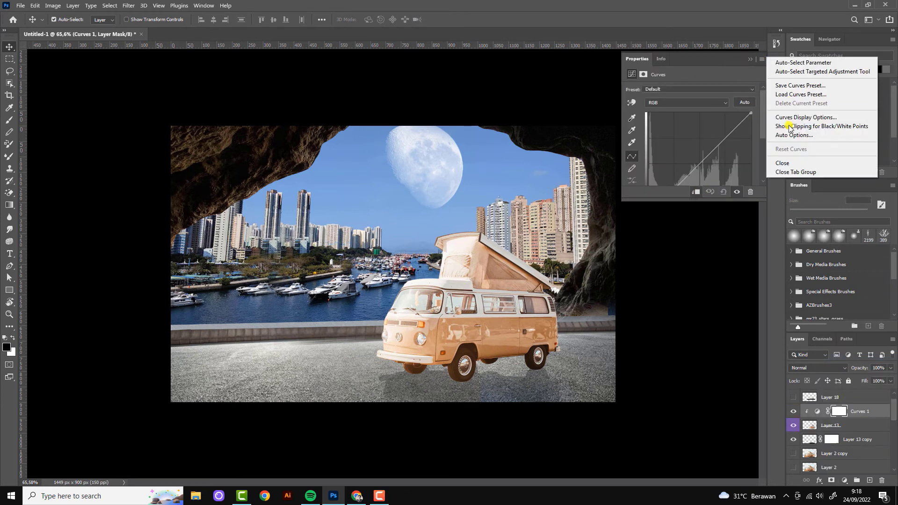
left_click(824, 136)
left_click(623, 204)
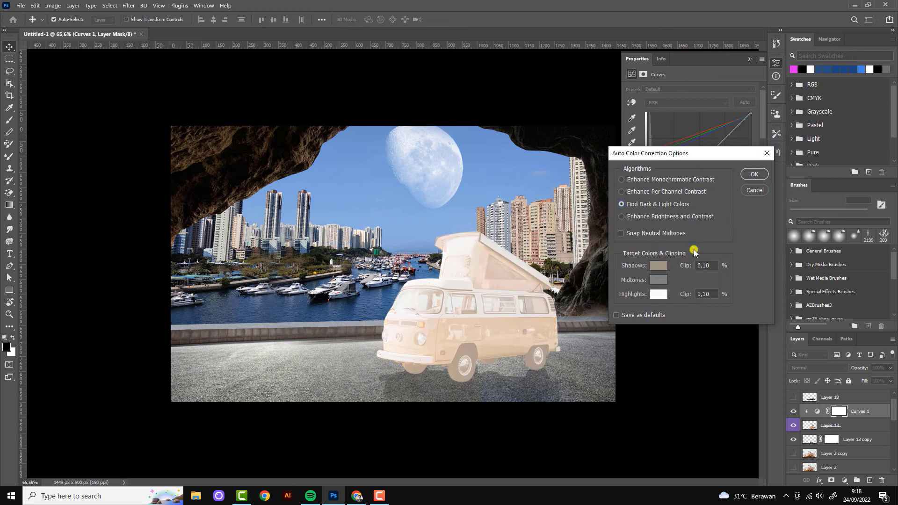
Step: Set the auto correction's target shadow colour to dark brown and apply it without saving defaults
left_click(660, 267)
left_click(637, 322)
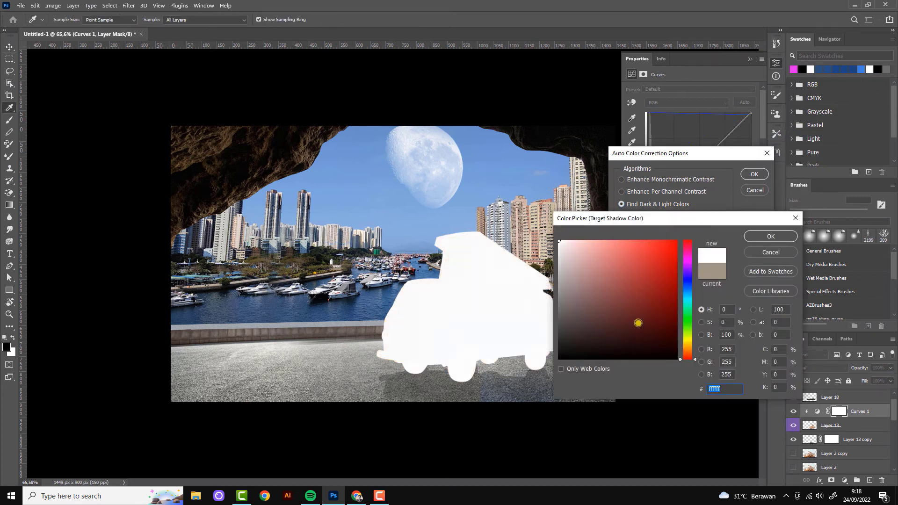
left_click(569, 297)
left_click(532, 352)
left_click(771, 236)
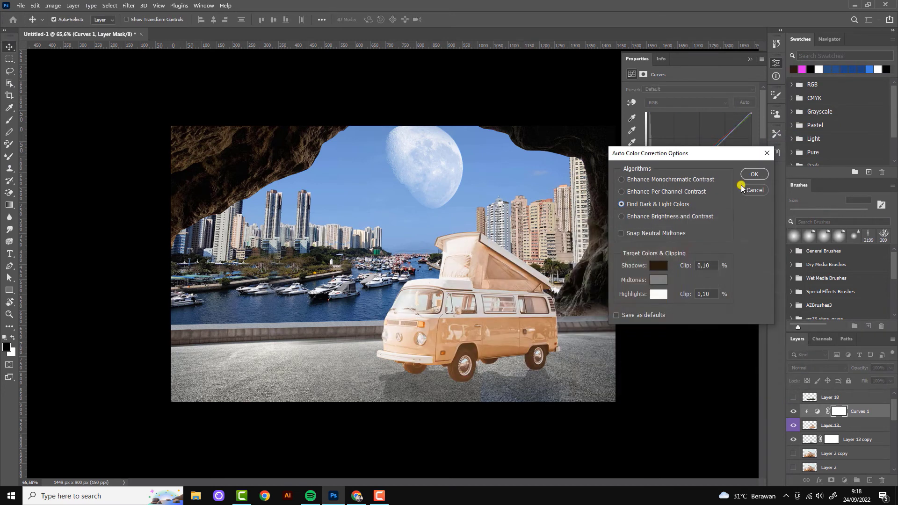
left_click(755, 174)
left_click(452, 182)
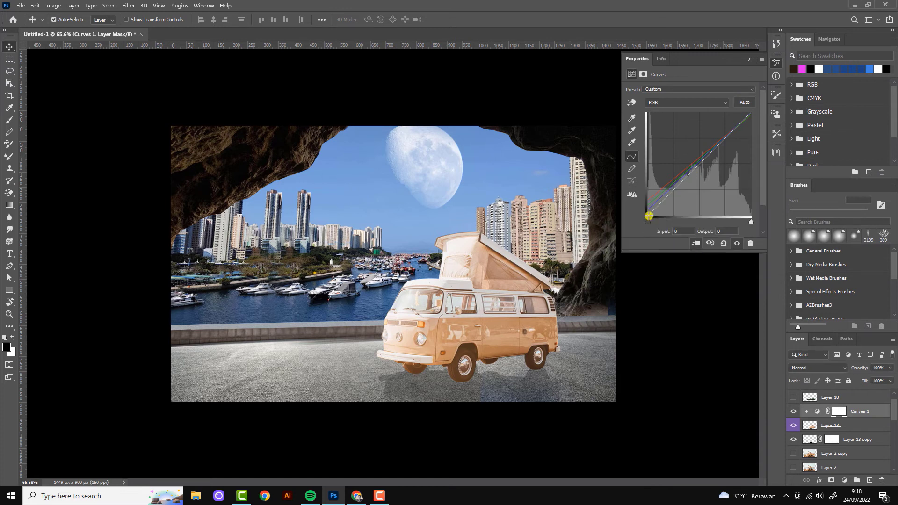
Step: Pull the curve's midtones down to darken the van
left_click_drag(690, 176, 693, 180)
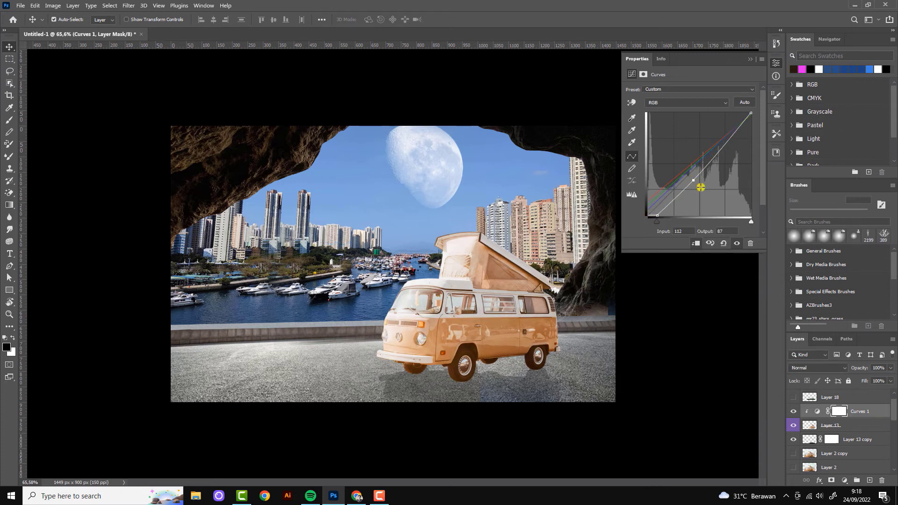
left_click(627, 281)
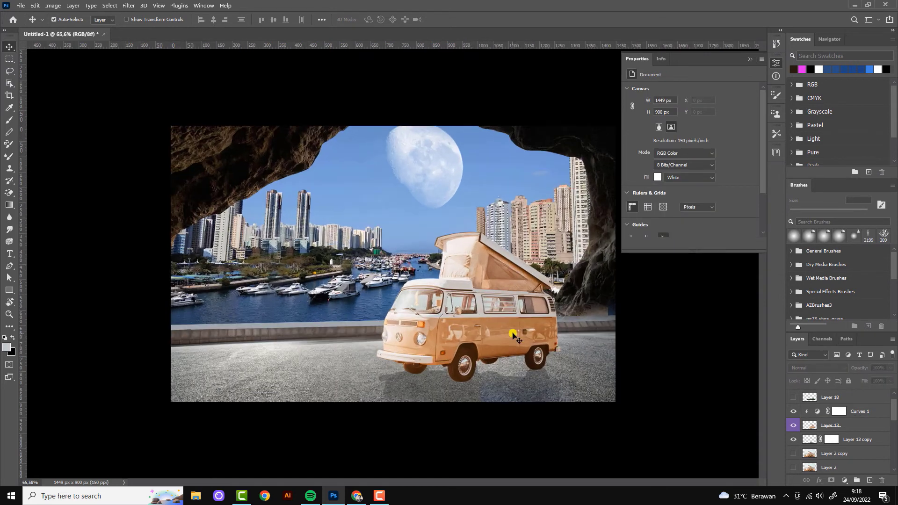
left_click(862, 417)
Step: Add an Exposure adjustment that heavily darkens the van, and invert its mask
left_click(845, 481)
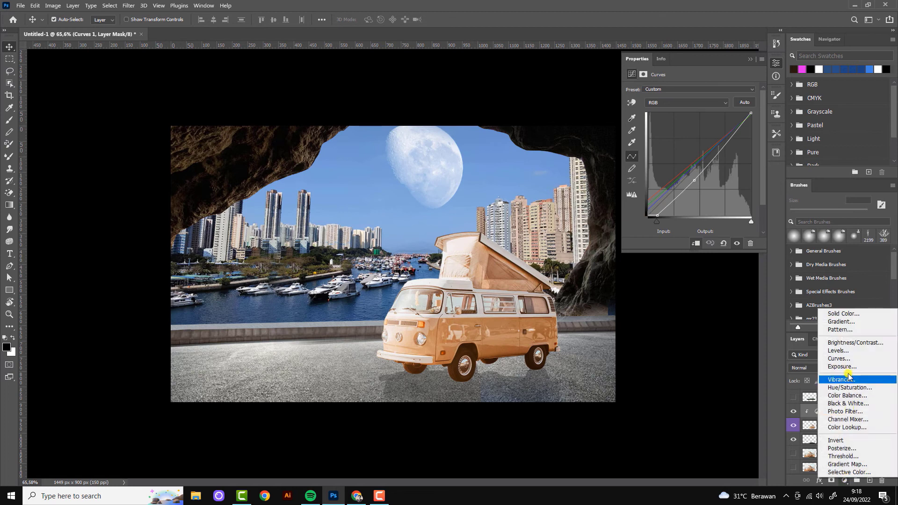
left_click(842, 370)
left_click_drag(692, 113, 668, 113)
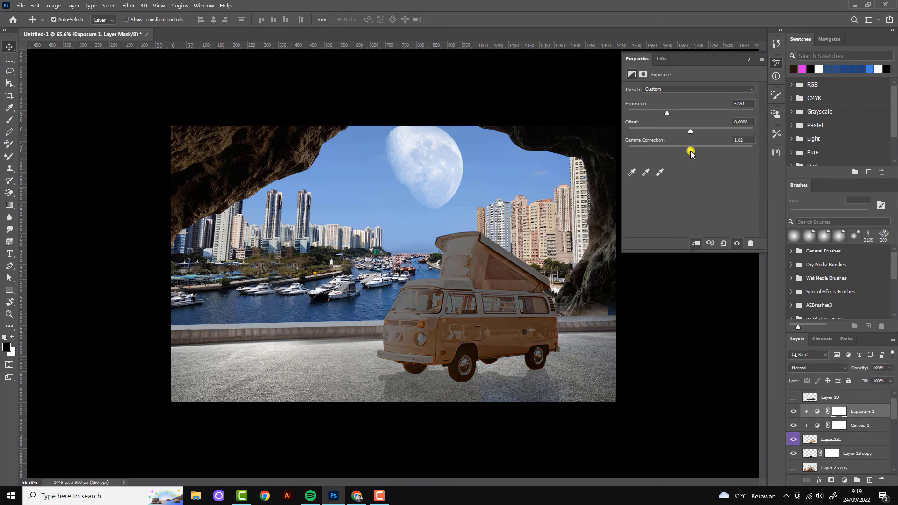
left_click(840, 411)
key("ctrl+i")
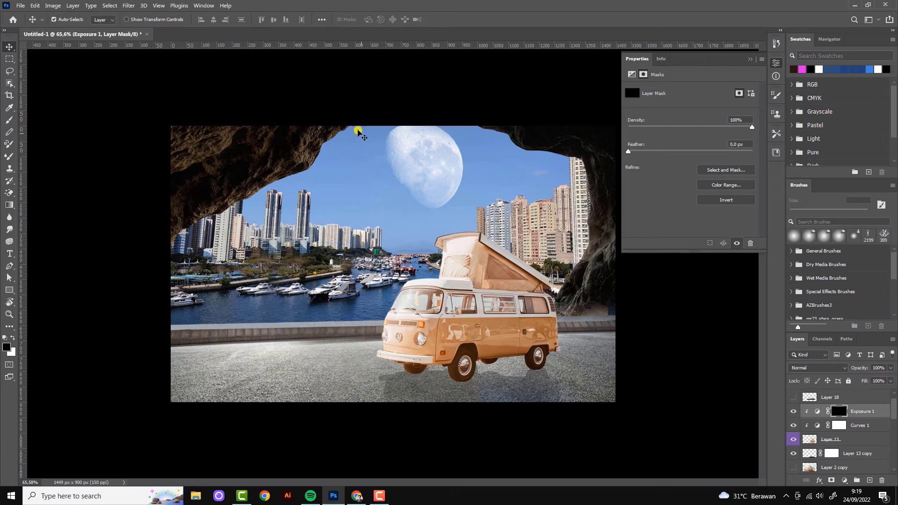
Step: Prepare a white mask brush at 51% strength and 50 px size
key("b")
key("x")
key("ctrl+i")
scroll(393, 264, "up", 1)
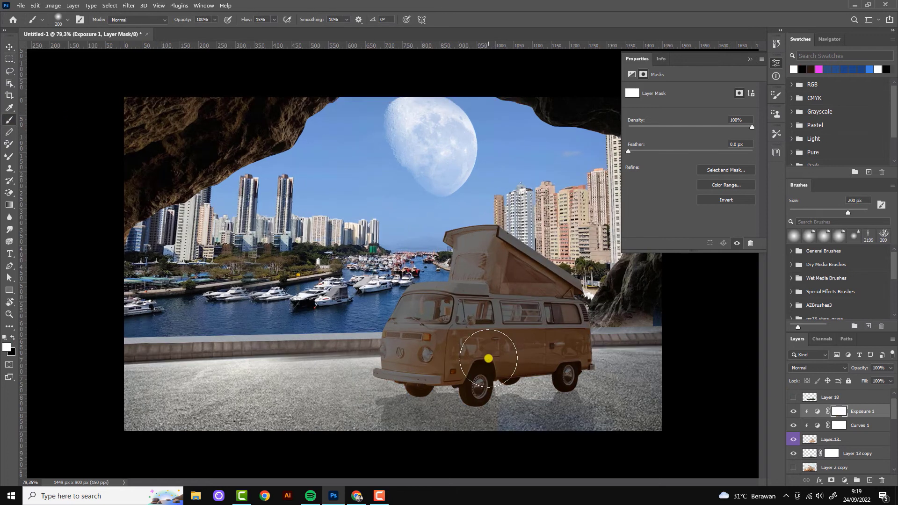
key("ctrl+i")
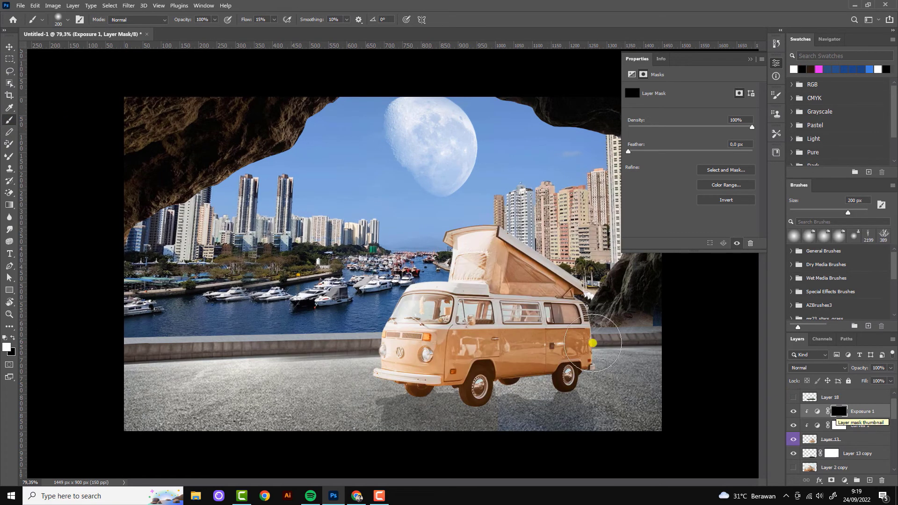
key("5")
key("1")
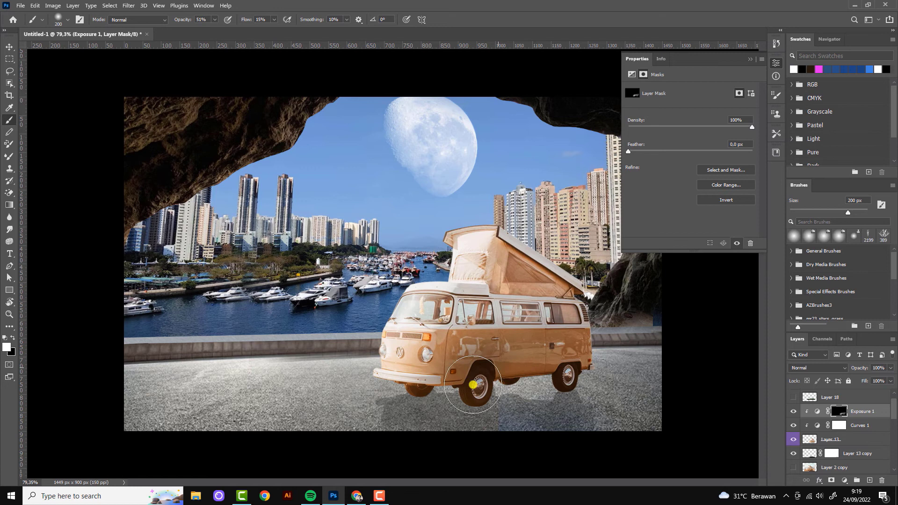
key("bracketleft")
key("bracketleft")
key("bracketleft")
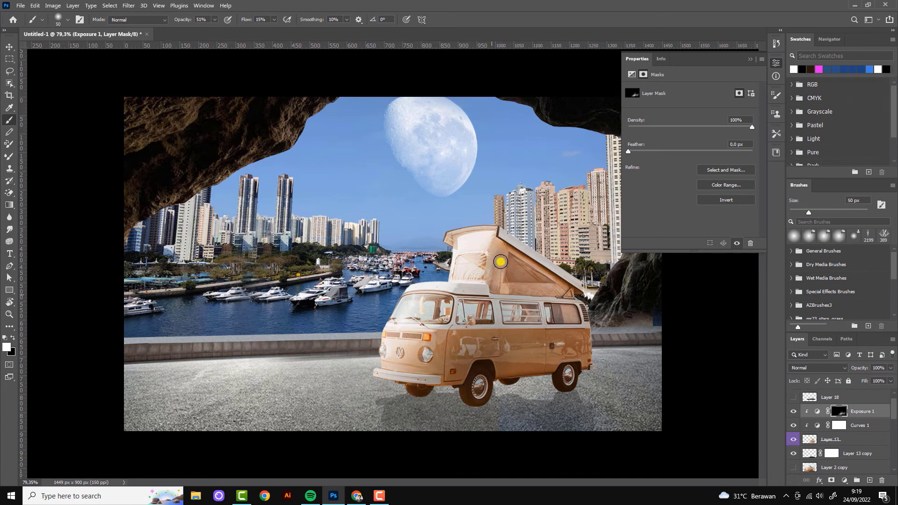
scroll(592, 335, "up", 2)
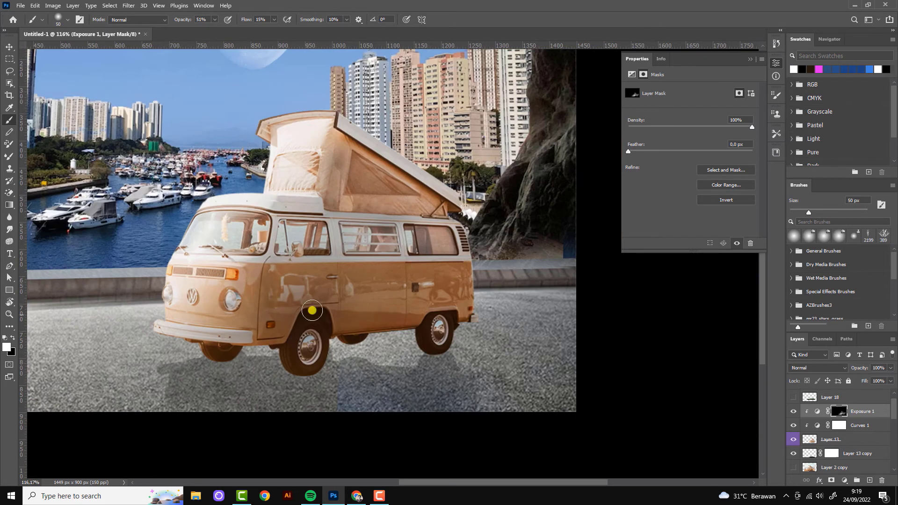
Step: Paint the exposure effect onto the van's roof edge through the mask
left_click_drag(313, 191, 465, 251)
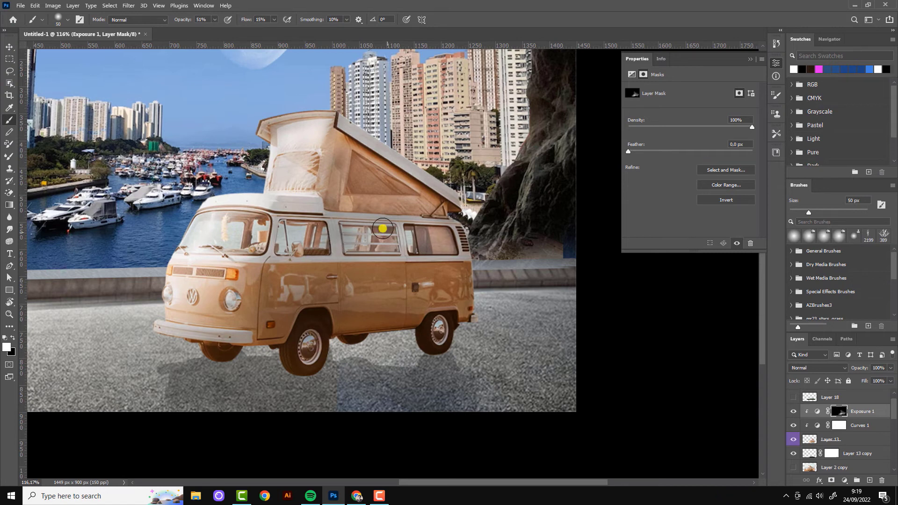
scroll(555, 381, "down", 5)
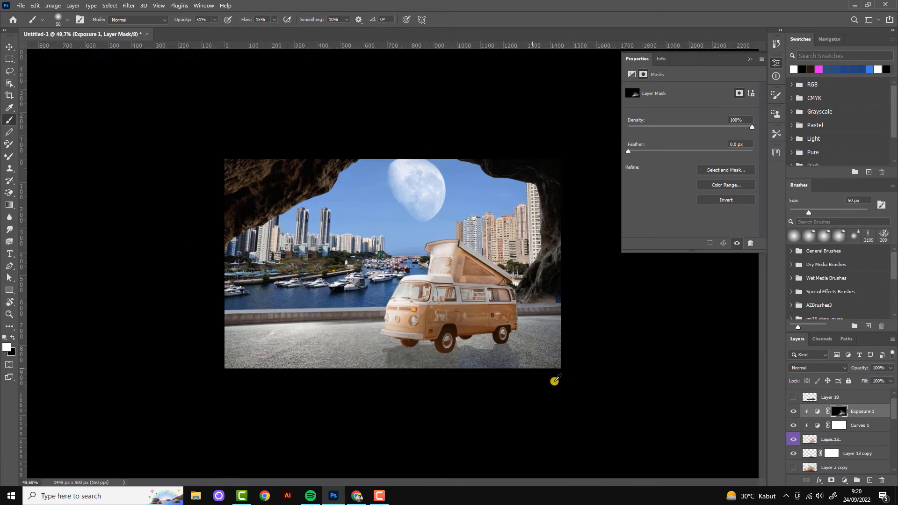
scroll(565, 331, "up", 1)
Step: Add a van Color Balance with Midtones -9/+10/0 and Shadows +2/+8/+23
left_click(845, 482)
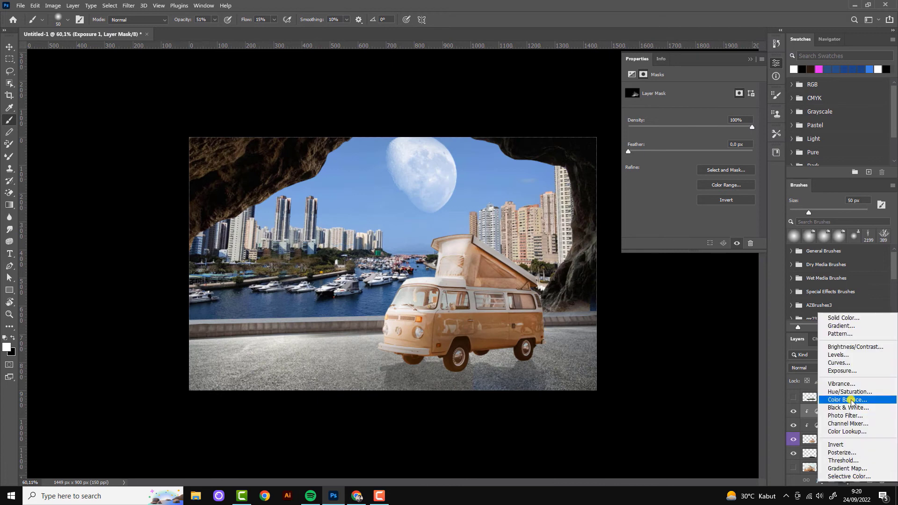
left_click(801, 399)
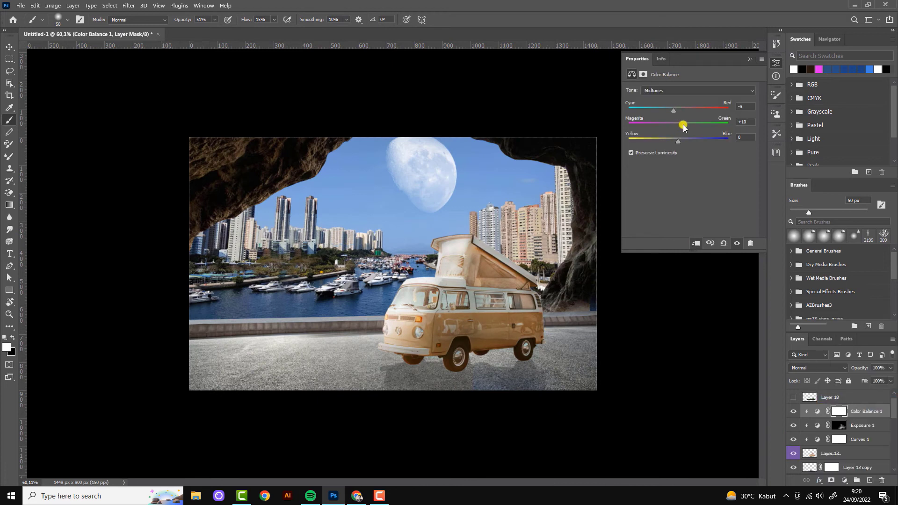
left_click(674, 91)
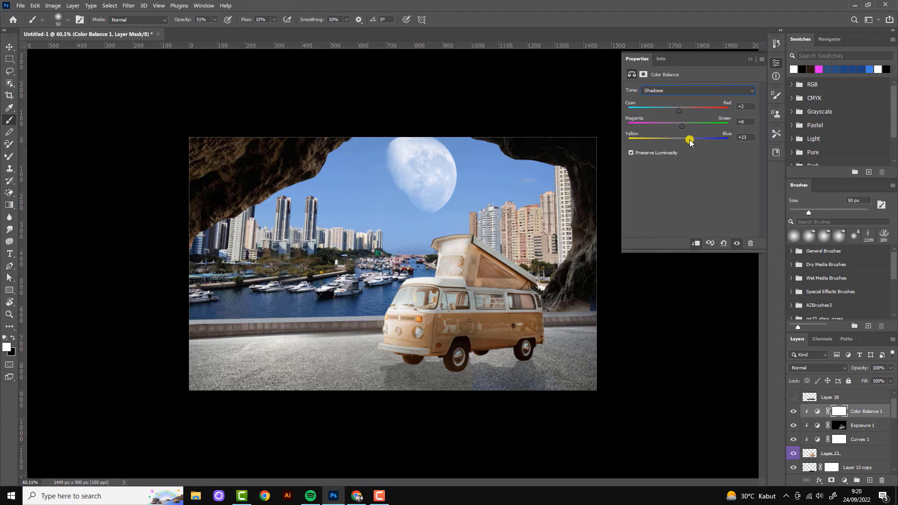
left_click(674, 90)
left_click(660, 108)
Step: Switch to the Move tool, clear the layer selection and pick Layer 4 copy
key("v")
scroll(628, 326, "down", 2)
left_click(628, 326)
scroll(463, 289, "up", 3)
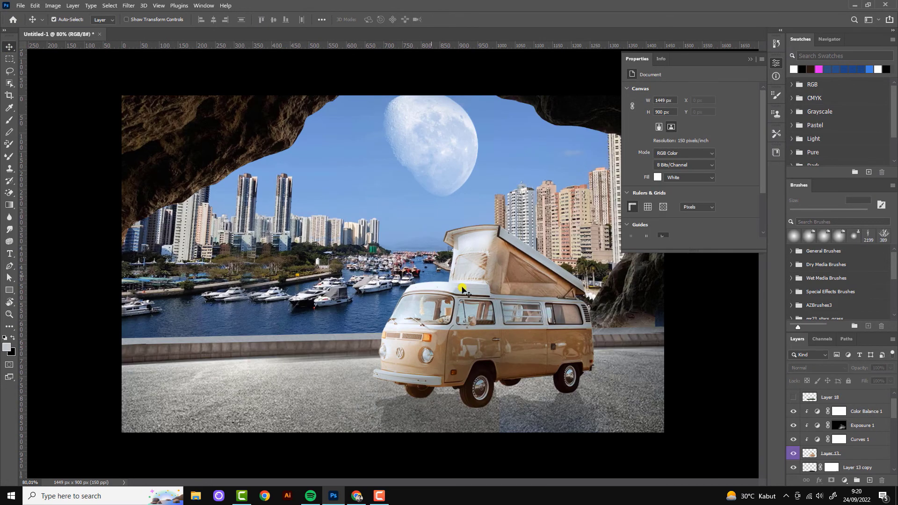
scroll(370, 258, "down", 3)
scroll(327, 258, "up", 1)
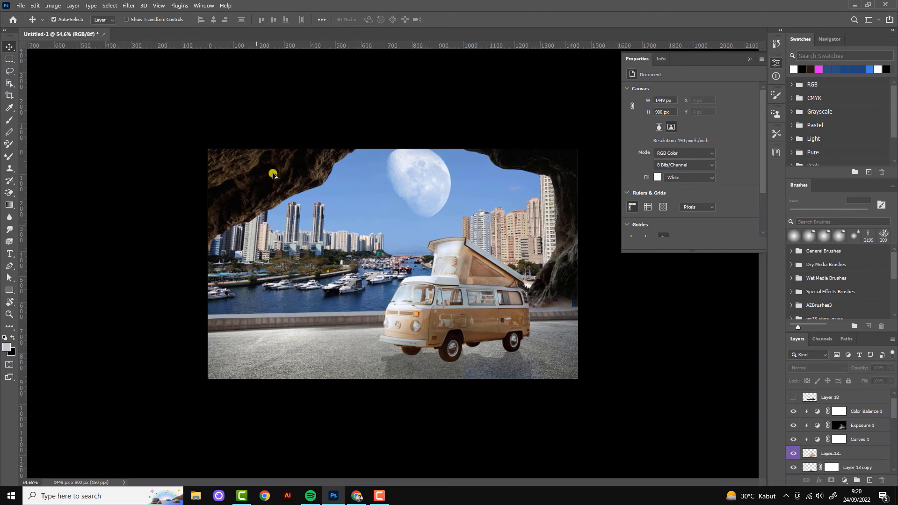
scroll(838, 439, "down", 3)
left_click(806, 467)
Step: Add Color Balance 2 above Layer 4 copy, shifting midtones toward cyan and tuning shadows and highlights
left_click(844, 480)
left_click(854, 398)
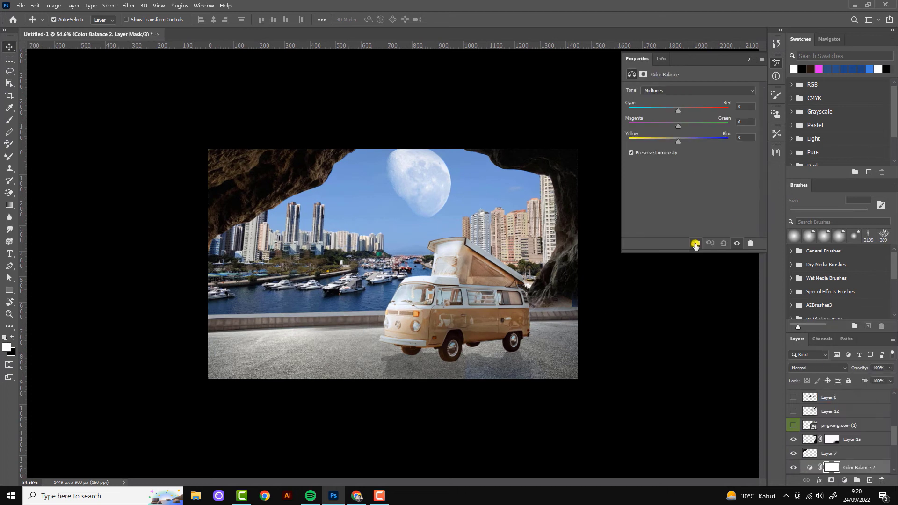
left_click_drag(679, 109, 672, 112)
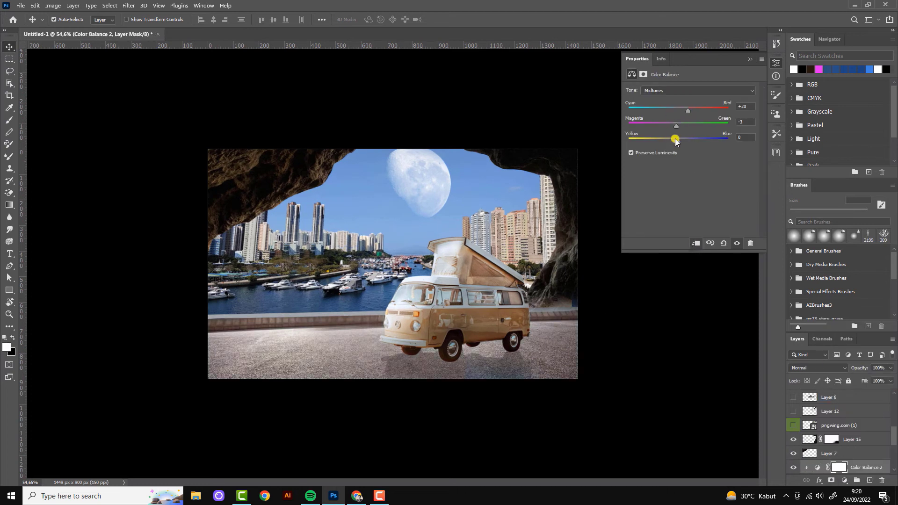
left_click(674, 90)
left_click(661, 91)
left_click(661, 113)
Step: Give Layer 7 a clipped Color Balance 3 nudging its shadows slightly toward green
left_click(652, 277)
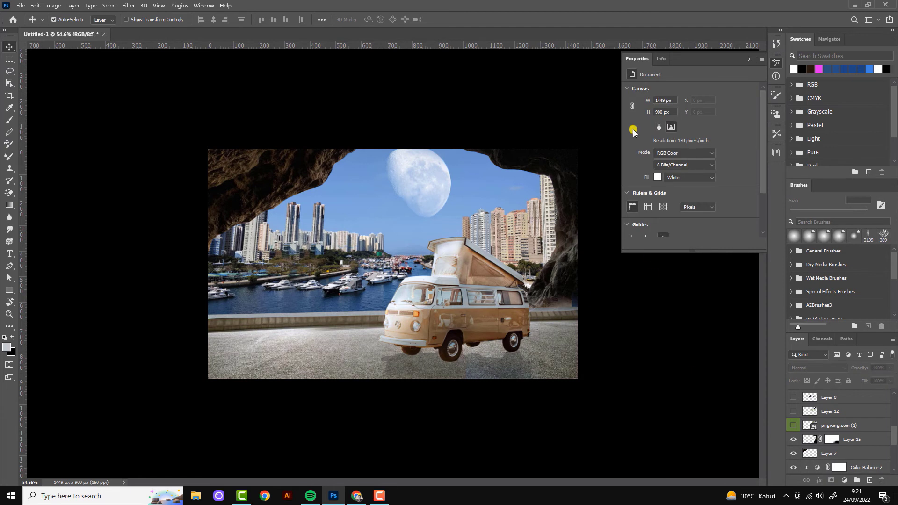
left_click(368, 214)
left_click(845, 480)
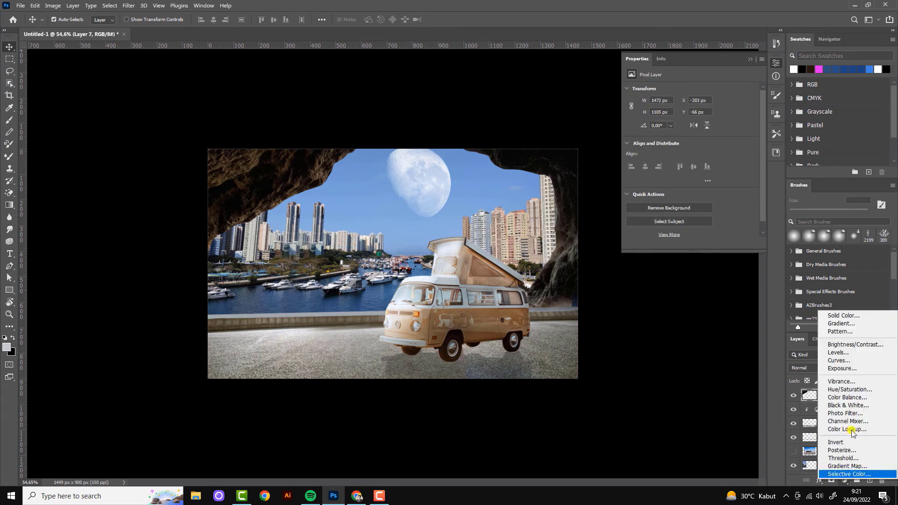
left_click(848, 397)
left_click(696, 243)
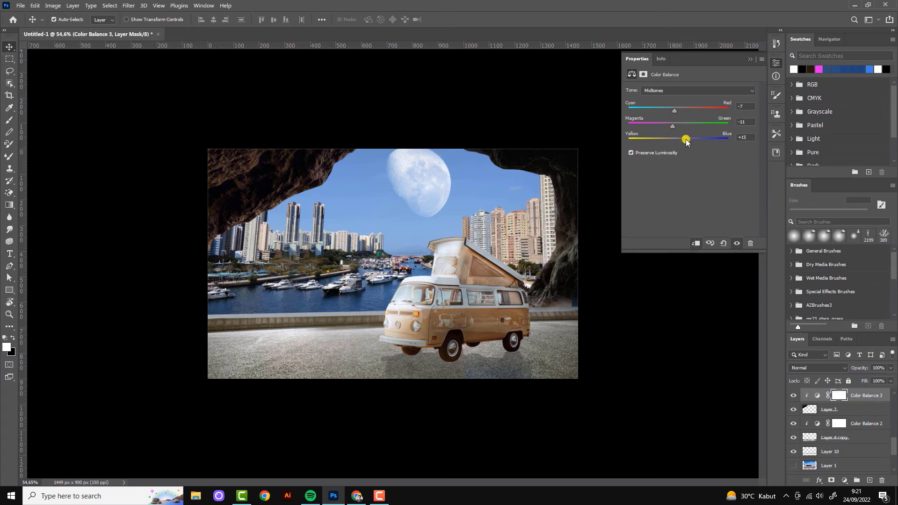
left_click(674, 90)
left_click_drag(679, 131, 680, 132)
Step: Add a clipped Exposure 2 at -0.65 and invert its mask
left_click(845, 481)
left_click(846, 367)
left_click(696, 243)
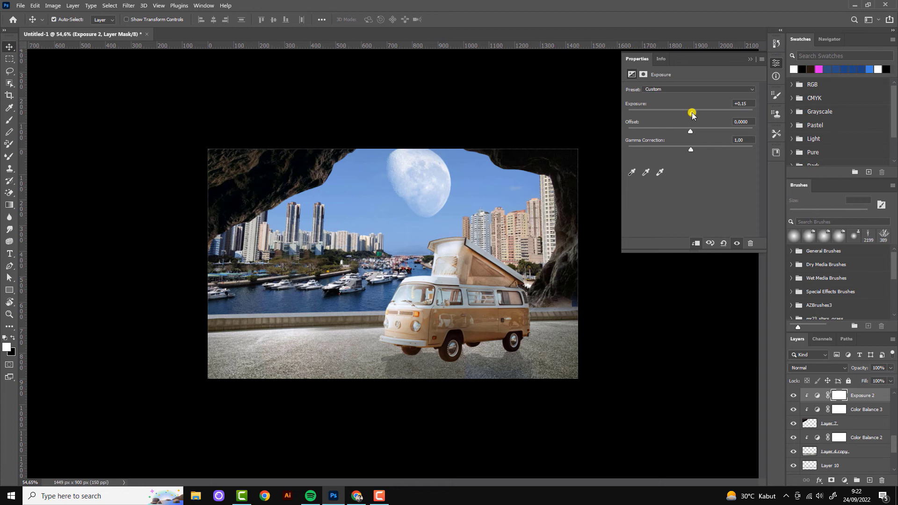
left_click_drag(692, 115, 684, 117)
left_click(839, 396)
key("ctrl+i")
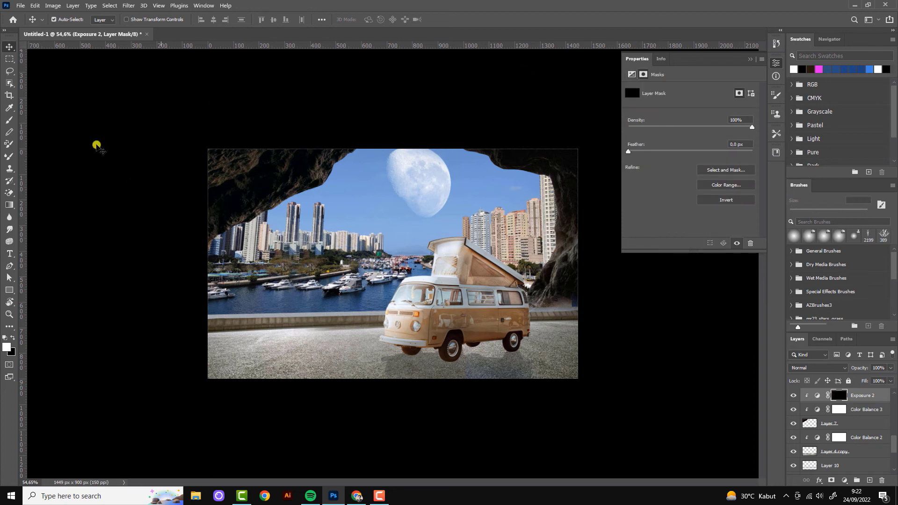
Step: Set a 150 px mask brush and toggle Exposure 2 to compare its effect
key("b")
key("bracketright")
key("bracketright")
key("bracketright")
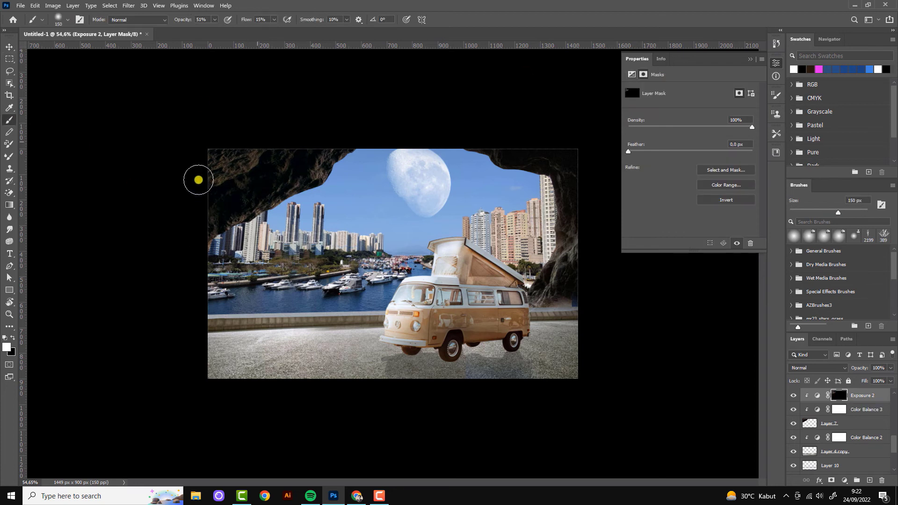
scroll(272, 201, "up", 3, "alt")
scroll(100, 251, "down", 2, "alt")
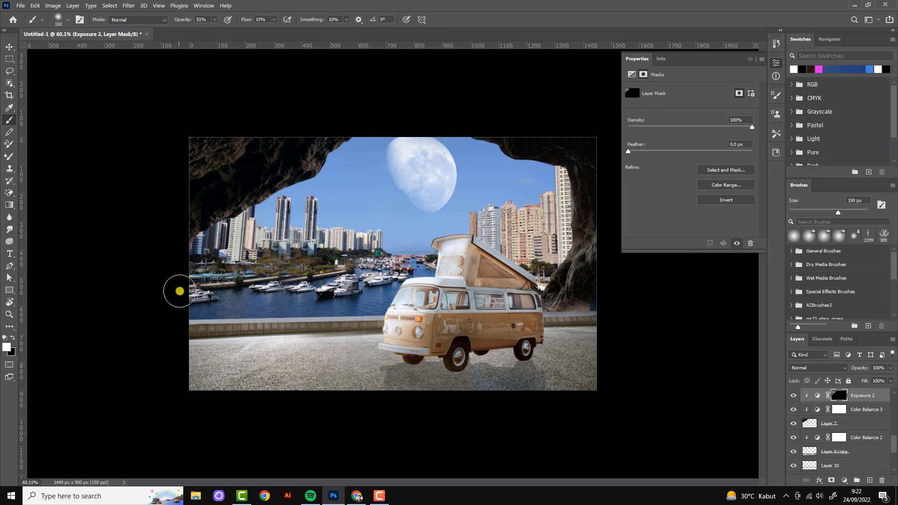
left_click(794, 396)
left_click(845, 481)
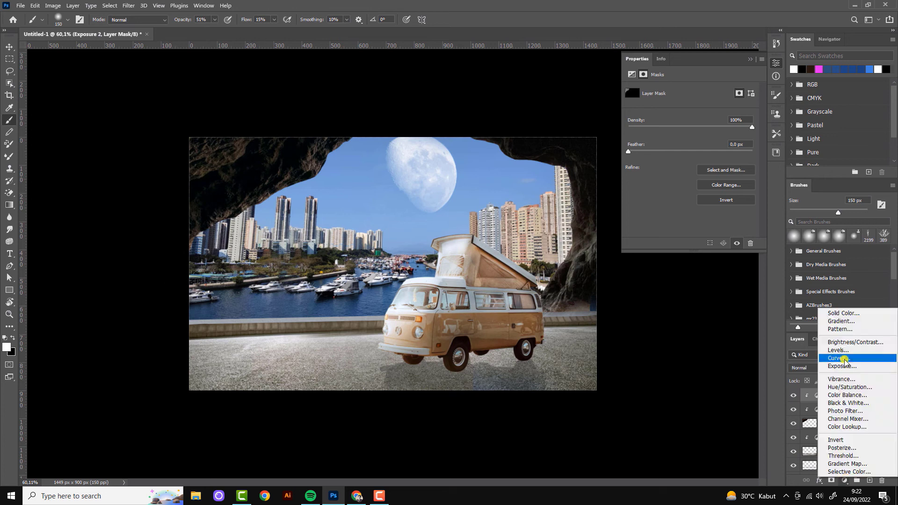
Step: Add a brightening Curves 2 with an inverted mask, and set brush opacity to 71%
left_click(847, 363)
left_click_drag(697, 168, 692, 154)
left_click(839, 395)
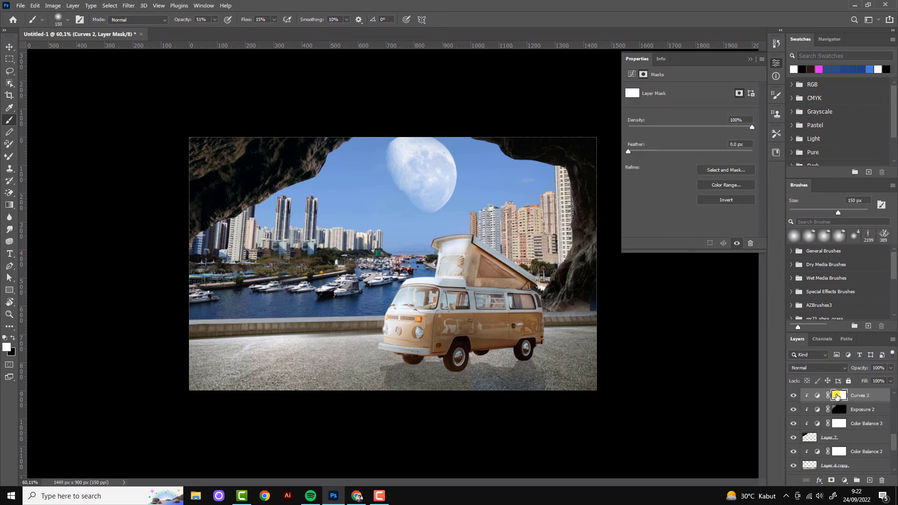
key("ctrl+i")
scroll(335, 133, "up", 1, "alt")
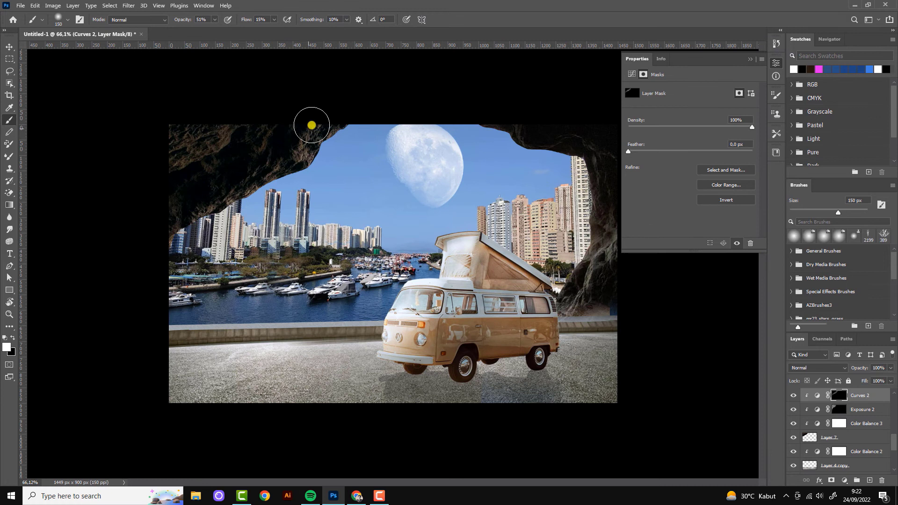
left_click(214, 19)
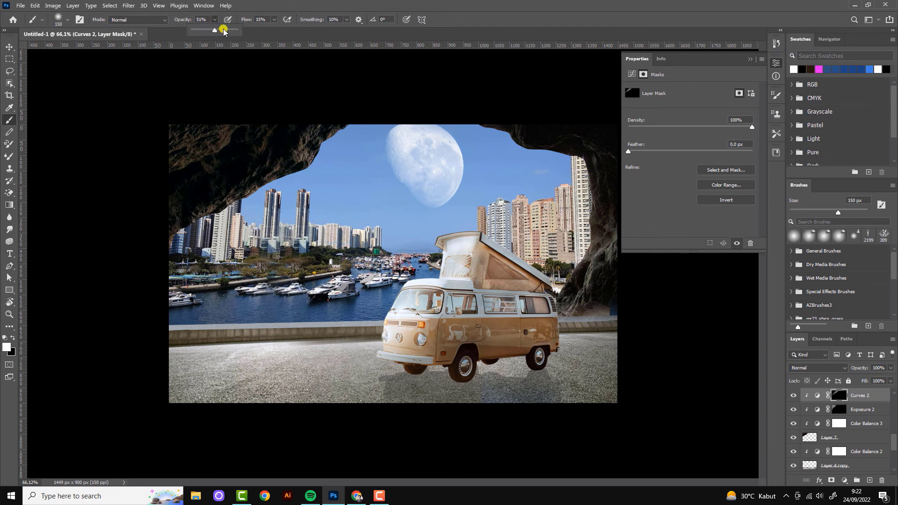
left_click_drag(215, 31, 227, 30)
scroll(295, 363, "down", 1, "alt")
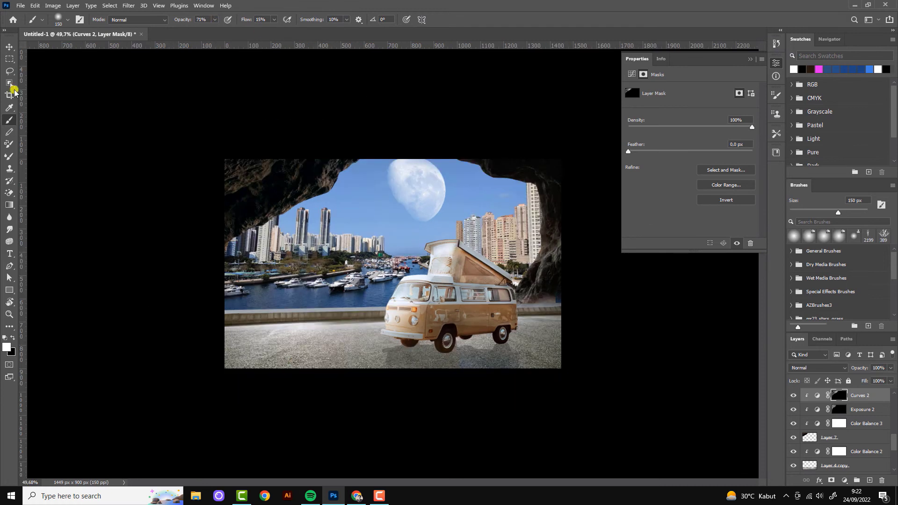
Step: Add a Color Balance adjustment above Layer 14 using the Move tool selection
left_click(9, 47)
scroll(842, 435, "down", 3)
left_click(831, 467)
left_click(845, 482)
left_click(842, 396)
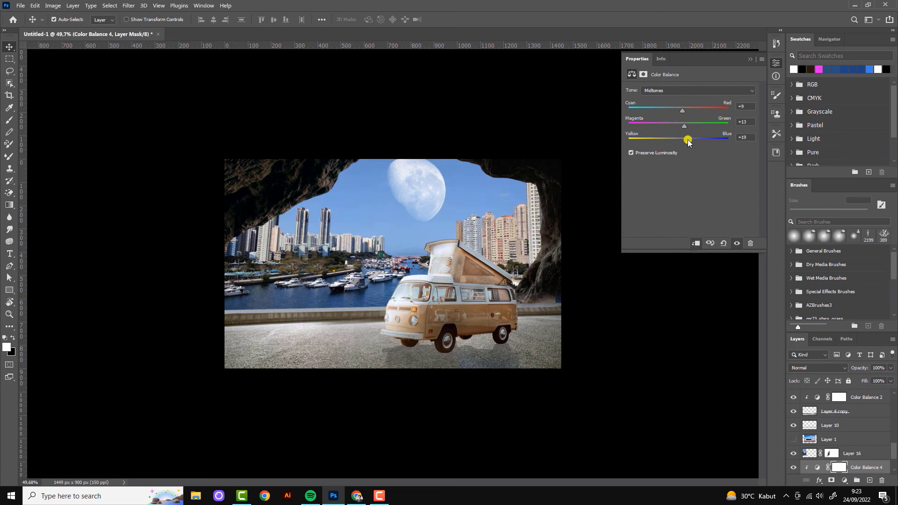
Step: Tune Color Balance 4, shifting shadows from yellow toward blue and adjusting highlights
left_click(666, 93)
left_click(666, 90)
mouse_move(670, 143)
left_mouse_down()
mouse_move(688, 144)
mouse_move(679, 141)
left_mouse_up()
left_click(674, 91)
left_click(681, 112)
Step: Add Color Balance 5 above Layer 15 and adjust its shadows
left_click(576, 181)
scroll(559, 303, "up", 1)
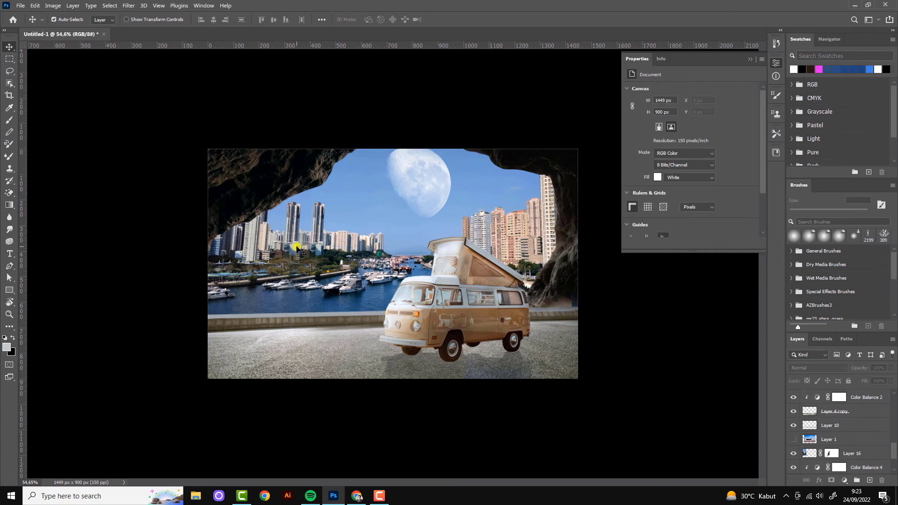
scroll(550, 170, "up", 1)
scroll(549, 176, "down", 2)
left_click(549, 181)
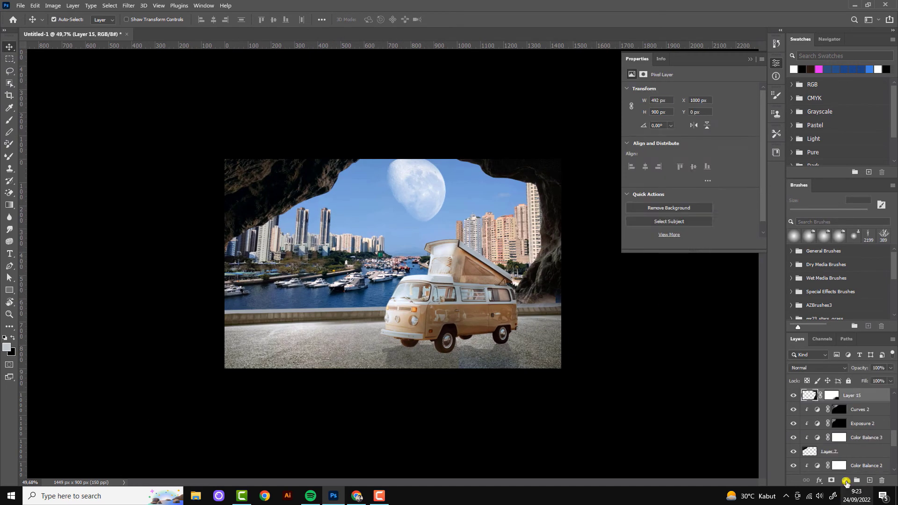
left_click(845, 481)
left_click(859, 397)
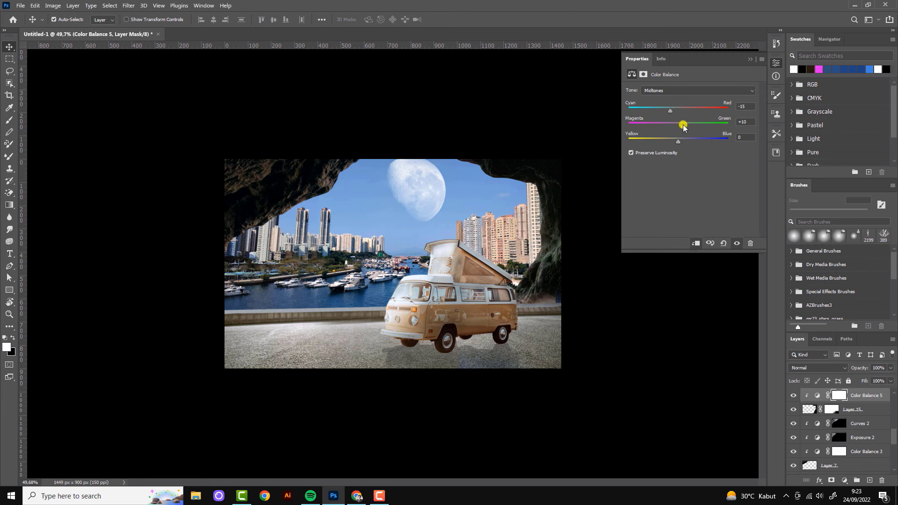
key("Up")
Step: Add a clipped, brightening Exposure 3 at +2.01 with an inverted, fully black mask
left_click(845, 480)
left_click(826, 389)
left_click(696, 243)
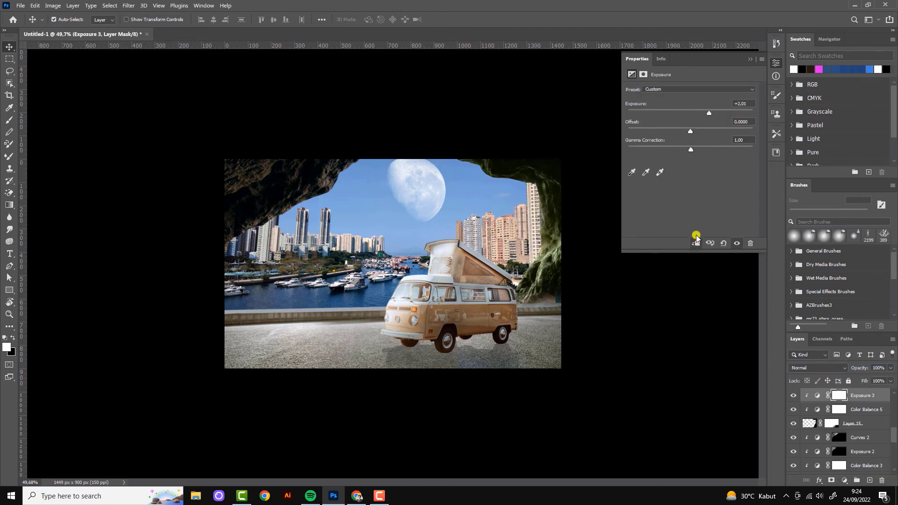
key("ctrl+i")
left_click(9, 120)
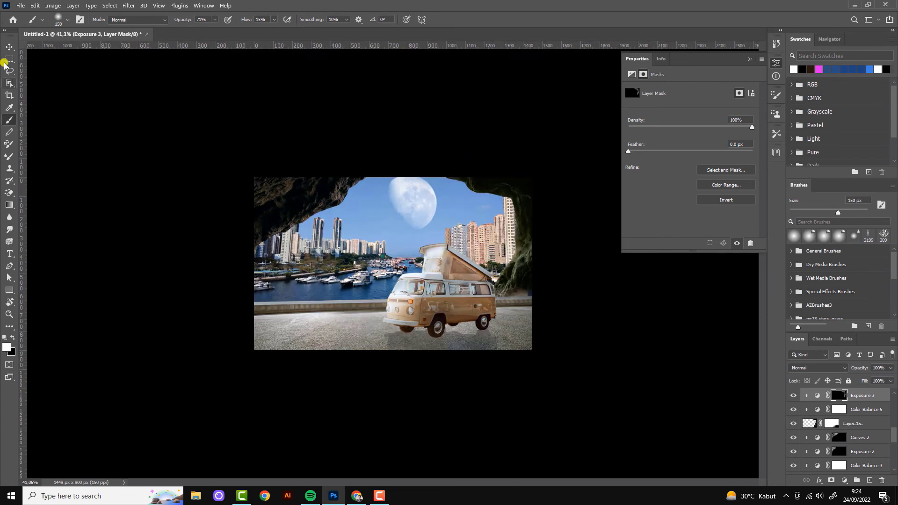
key("v")
scroll(387, 296, "up", 2)
Step: Show Layer 14 again and move it up and to the right in the scene
scroll(838, 430, "down", 3)
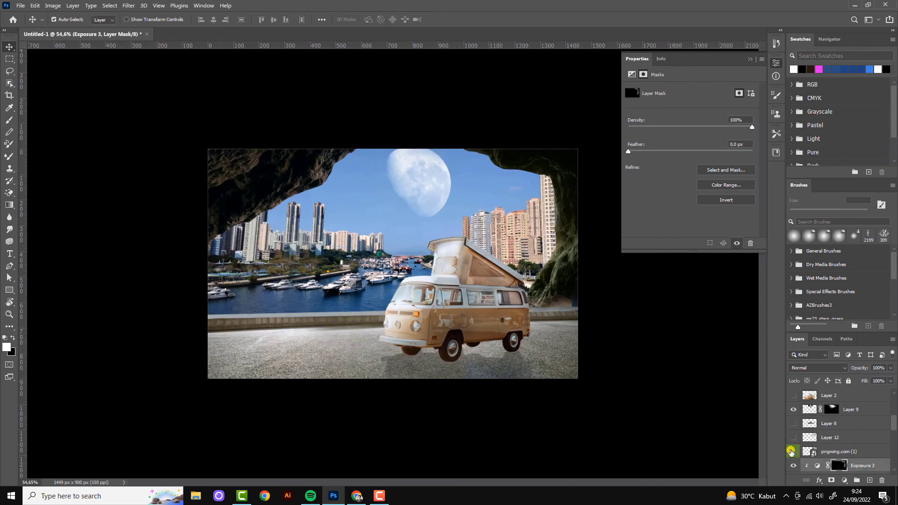
left_click(794, 467)
mouse_move(487, 206)
left_mouse_down()
mouse_move(548, 125)
mouse_move(571, 140)
left_mouse_up()
key("t")
Step: Scale the trees layer down slightly
left_click(836, 401)
key("ctrl+t")
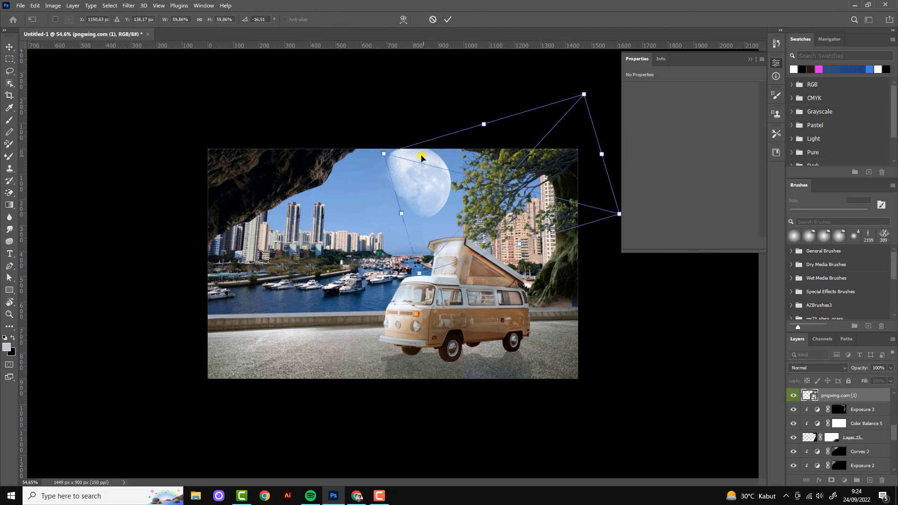
left_click_drag(421, 154, 415, 171)
key("Return")
Step: Duplicate the trees, rotate the copy into the top-left corner, and move it lower in the stack
key("ctrl+j")
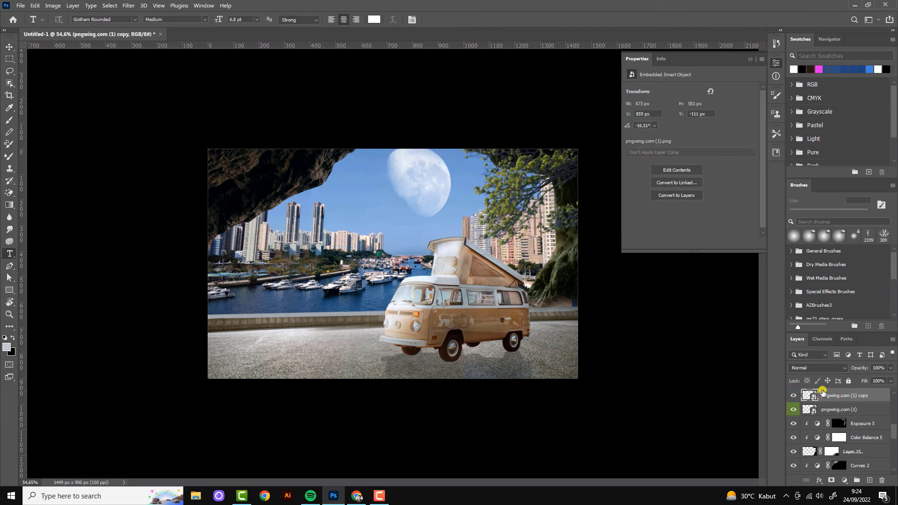
key("ctrl+t")
mouse_move(522, 202)
left_mouse_down()
mouse_move(300, 206)
mouse_move(296, 187)
mouse_move(357, 186)
left_mouse_up()
left_click(448, 19)
key("v")
left_click(350, 164)
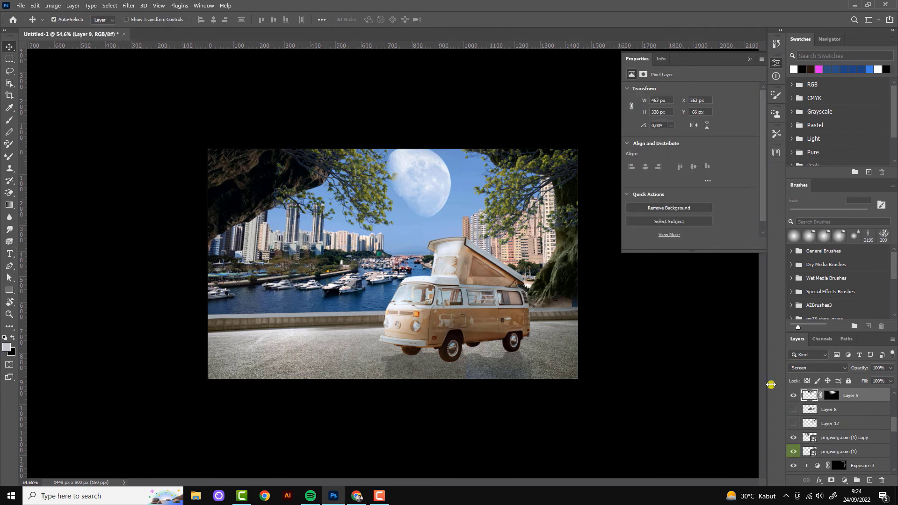
left_click(360, 179)
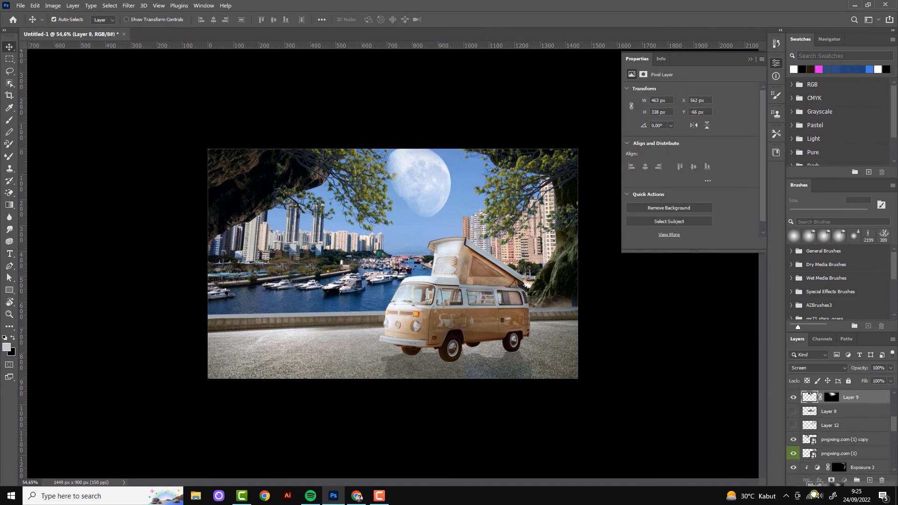
left_click_drag(816, 396, 816, 450)
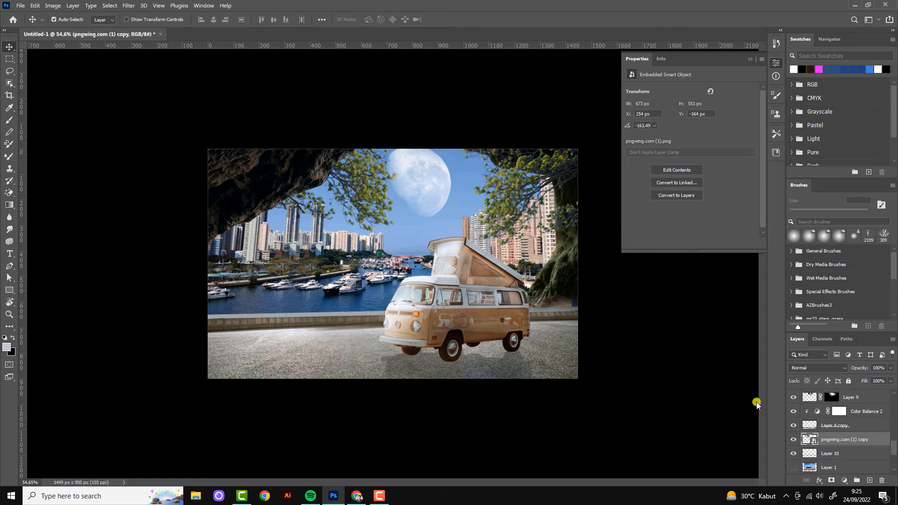
Step: Shrink the tree copy slightly and nudge the moon right and down
key("ctrl+t")
left_click_drag(369, 192, 393, 215)
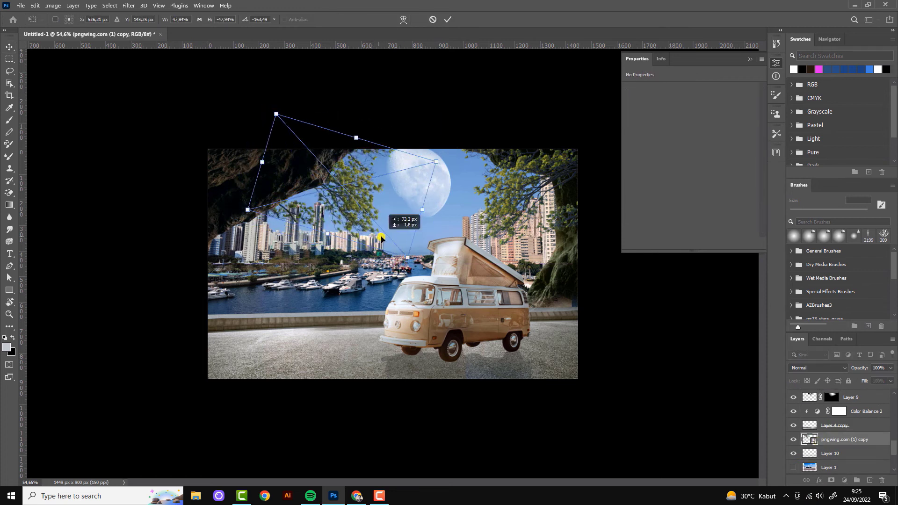
key("Return")
left_click_drag(419, 170, 431, 177)
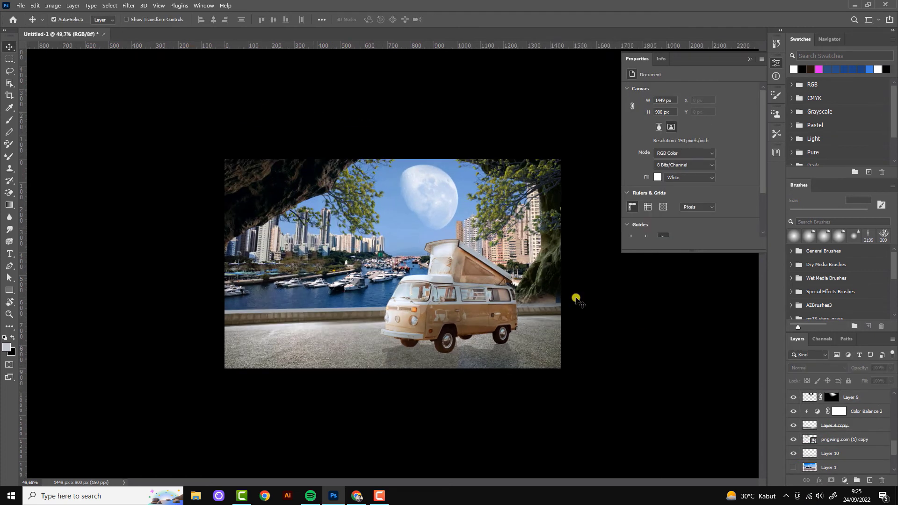
left_click(633, 332)
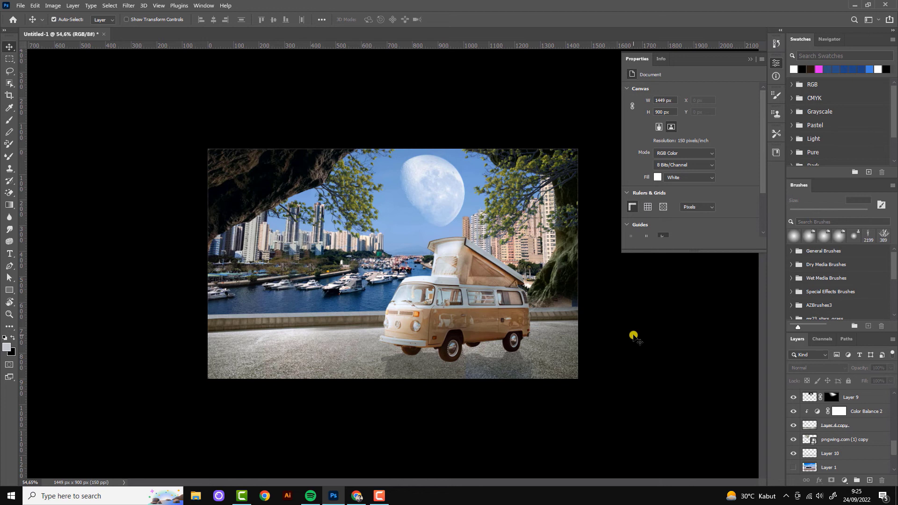
Step: Add a clipped Exposure adjustment at about -2.06 with its mask inverted to black
left_click(795, 430)
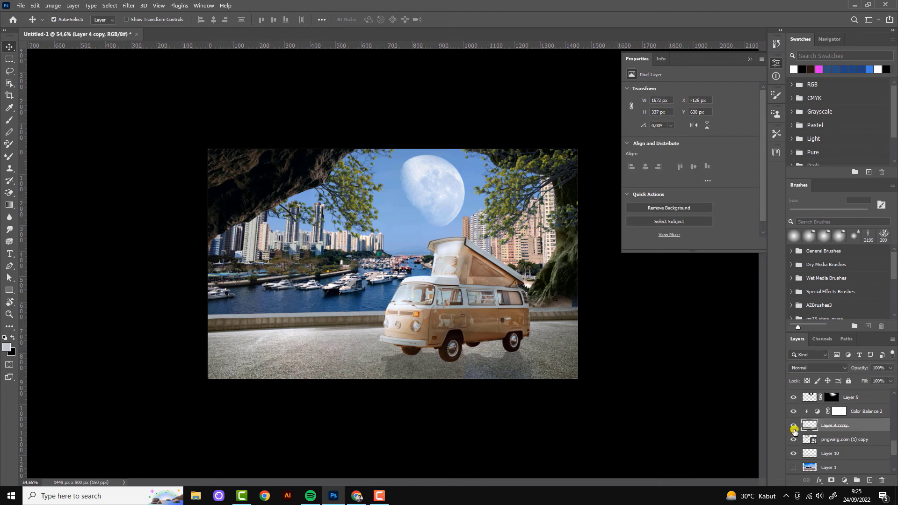
left_click(857, 412)
left_click(844, 481)
left_click(837, 364)
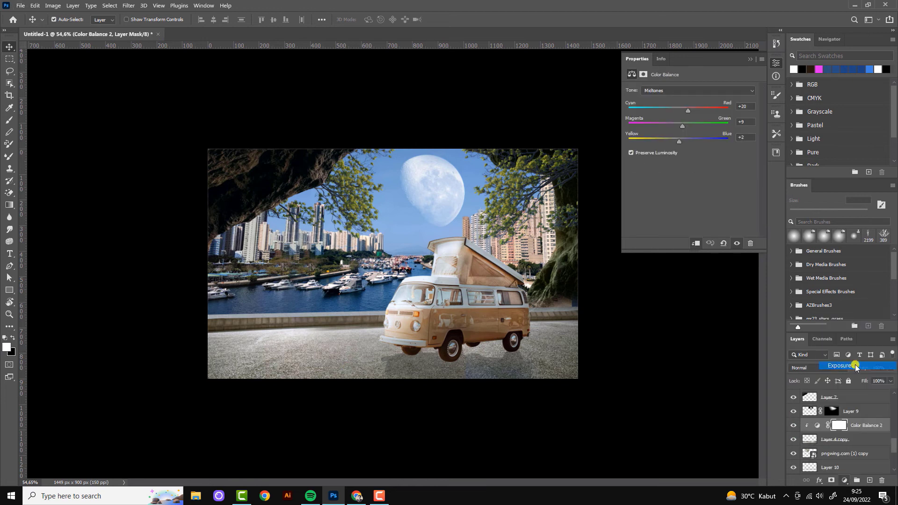
left_click_drag(689, 118, 672, 117)
left_click(837, 423)
key("ctrl+i")
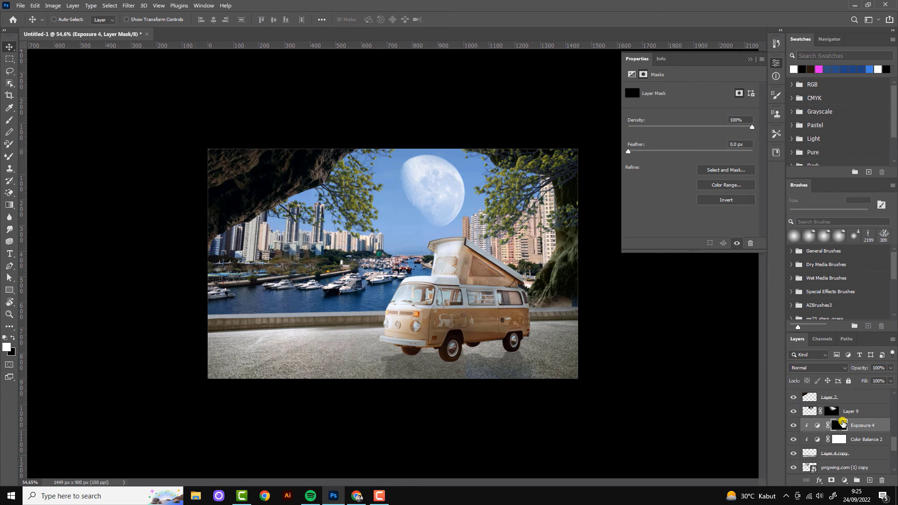
Step: Paint the darkening onto the road left of and below the van
left_click(9, 120)
mouse_move(331, 350)
left_mouse_down()
mouse_move(120, 415)
mouse_move(321, 353)
mouse_move(106, 367)
mouse_move(407, 340)
mouse_move(331, 357)
mouse_move(550, 292)
mouse_move(466, 363)
mouse_move(687, 355)
left_mouse_up()
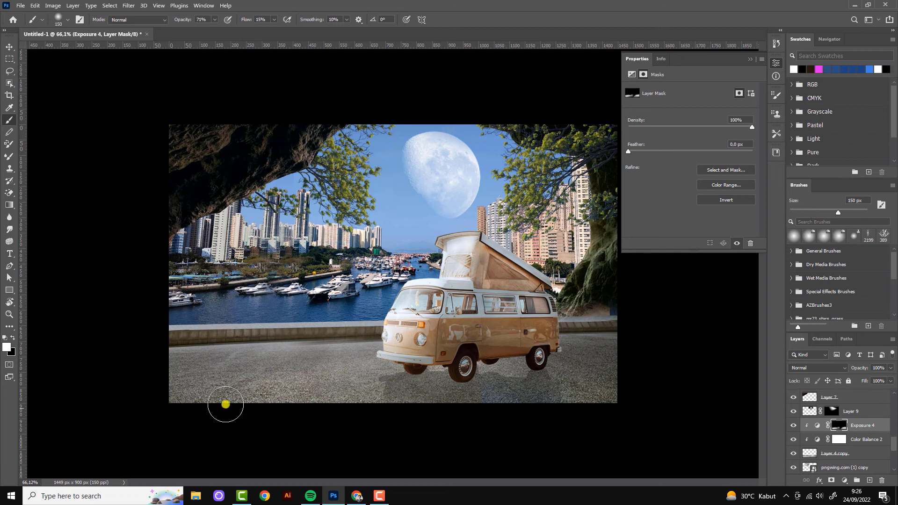
left_click_drag(227, 404, 299, 391)
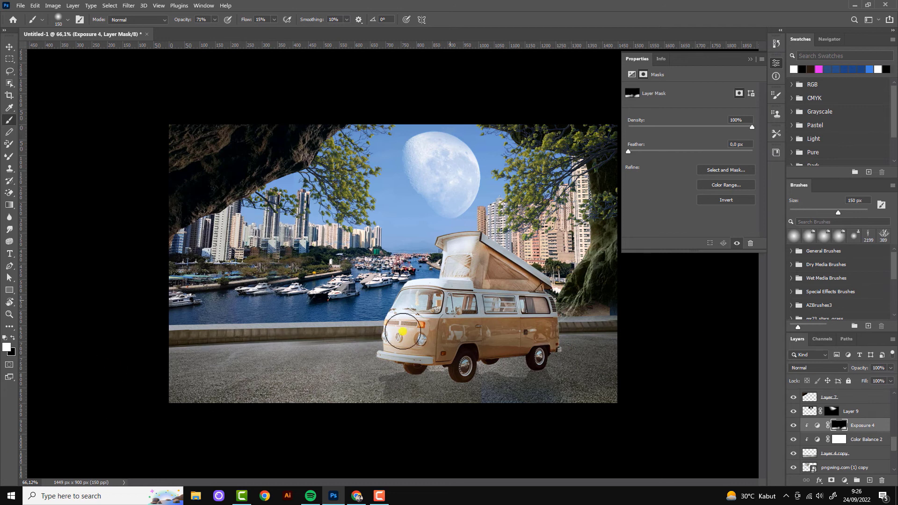
scroll(107, 356, "down", 1)
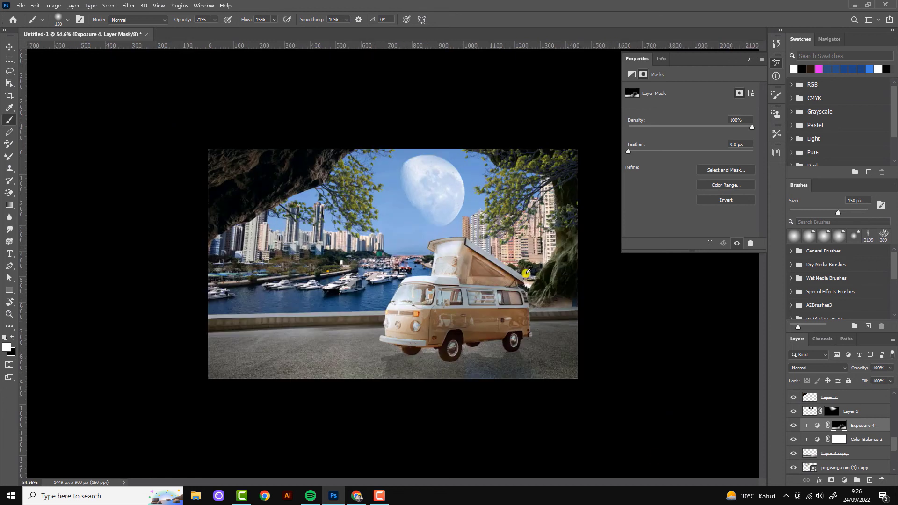
key("v")
scroll(630, 341, "up", 1)
scroll(630, 341, "down", 1)
left_click(752, 62)
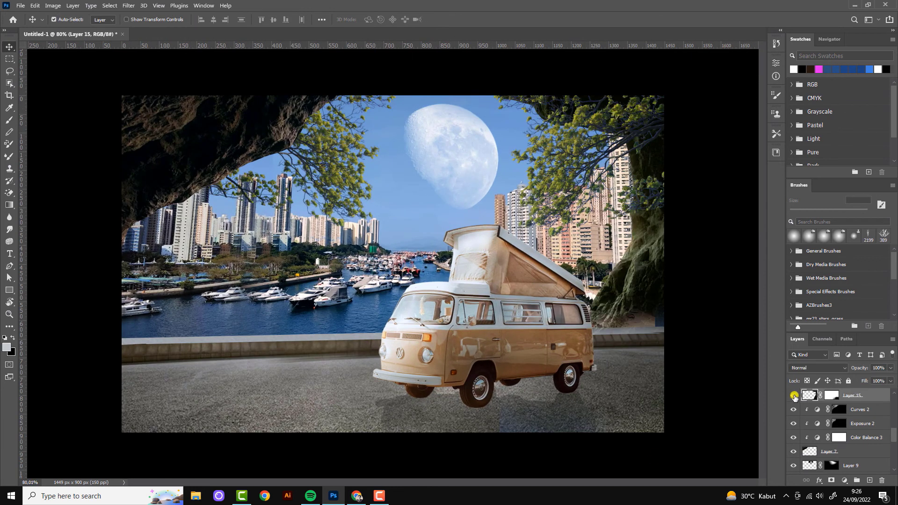
left_click(833, 396)
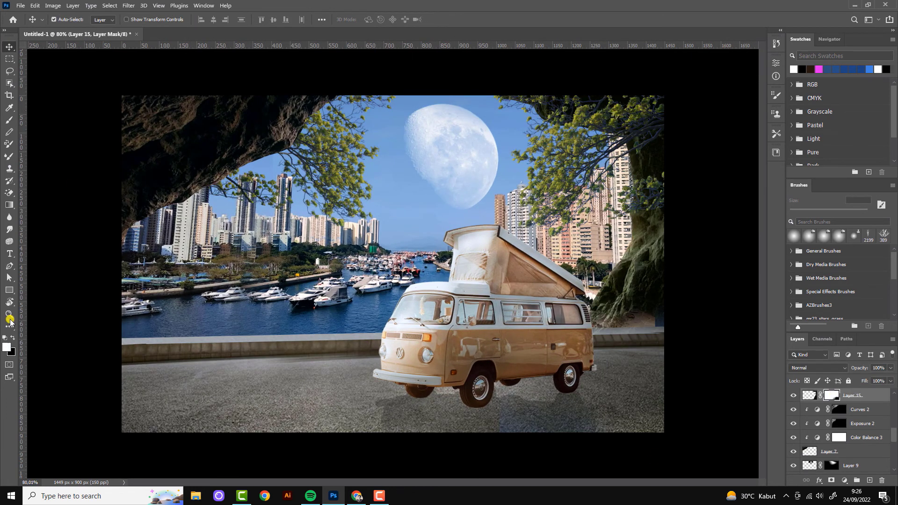
Step: Paint black on Layer 15's mask to soften the right-hand road edge
key("b")
scroll(641, 324, "up", 2)
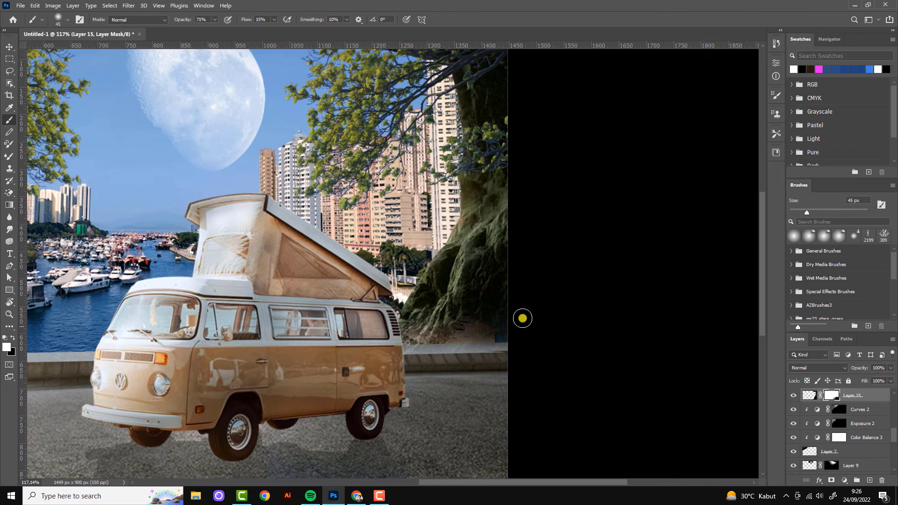
mouse_move(511, 331)
left_mouse_down()
mouse_move(413, 347)
mouse_move(565, 341)
left_mouse_up()
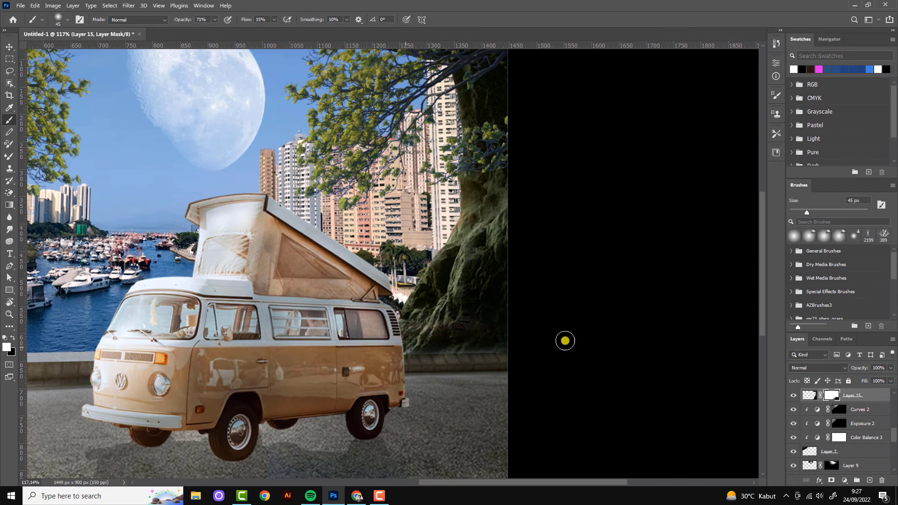
left_click(14, 337)
left_click_drag(459, 369, 483, 363)
scroll(597, 297, "down", 5)
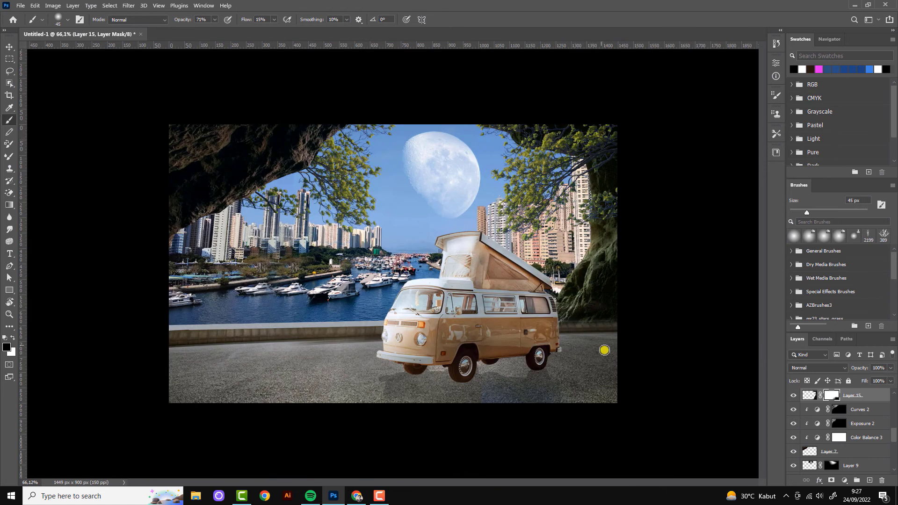
Step: Target the Exposure 4 mask with a white 125 px brush, zoomed out to the whole image
key("v")
left_click(837, 468)
left_click(8, 120)
key("x")
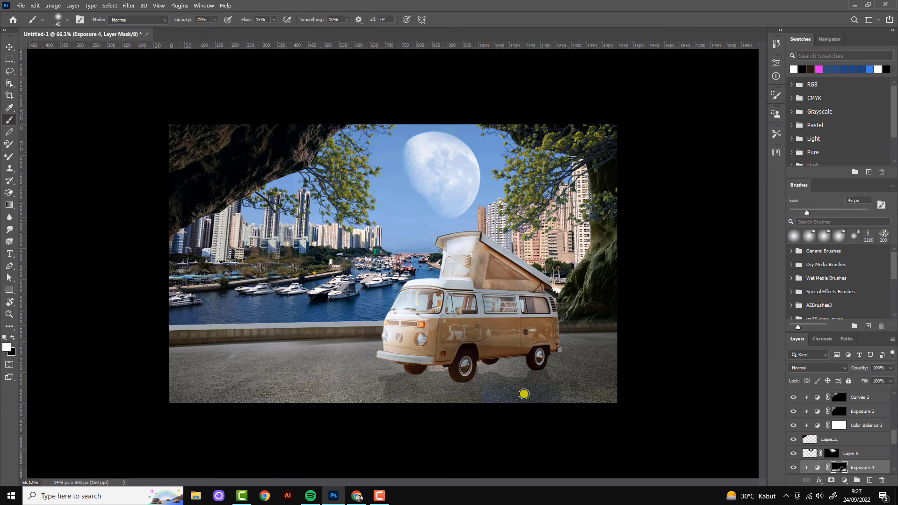
key("bracketright")
key("bracketright")
key("bracketright")
key("ctrl+minus")
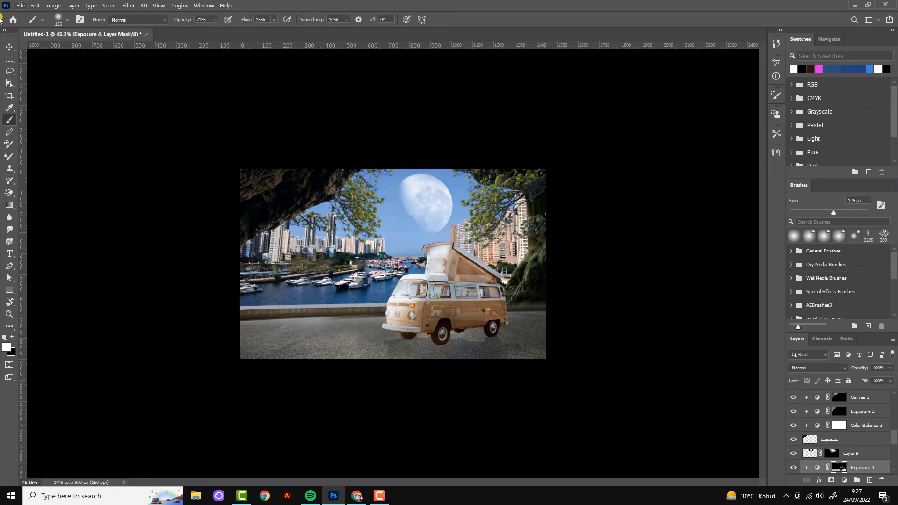
Step: Add Curves 3 above the tree copy with midtones raised and its mask inverted to black
key("v")
key("ctrl+0")
left_click(824, 467)
left_click(845, 480)
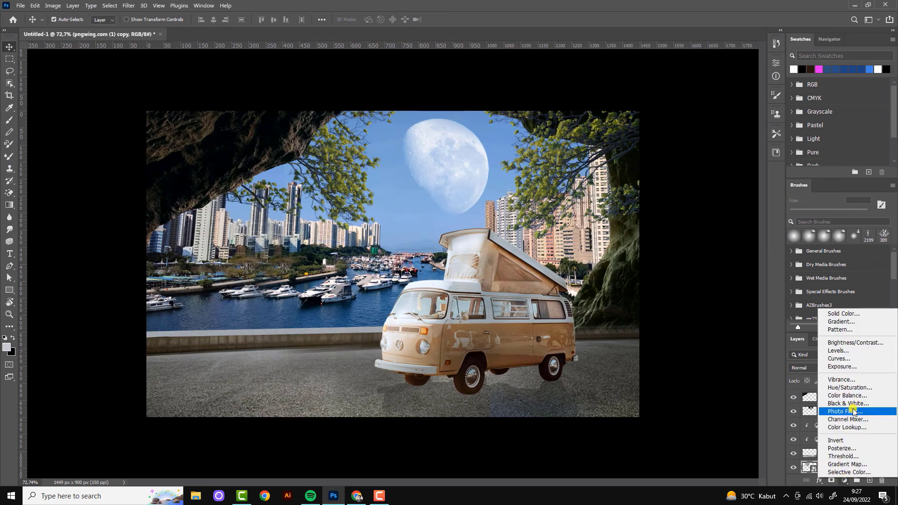
left_click(839, 358)
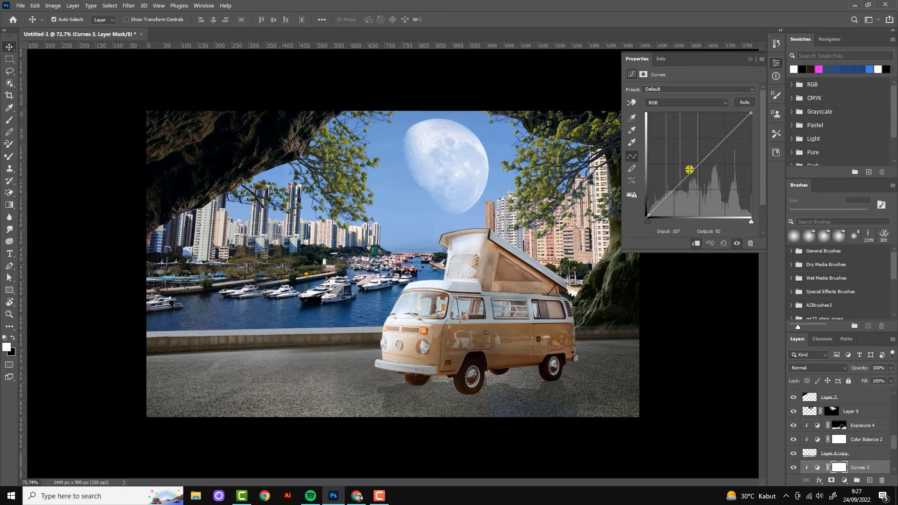
left_click_drag(691, 172, 691, 160)
left_click(839, 468)
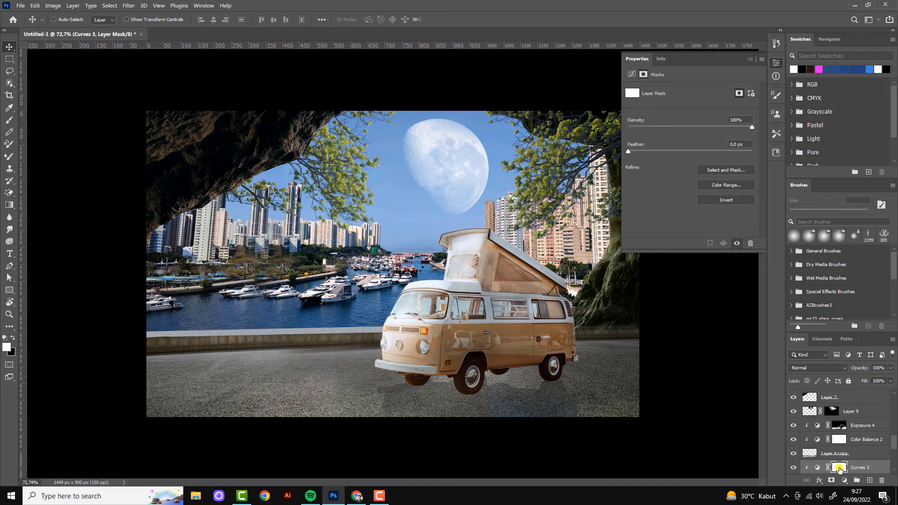
key("ctrl+i")
left_click(9, 124)
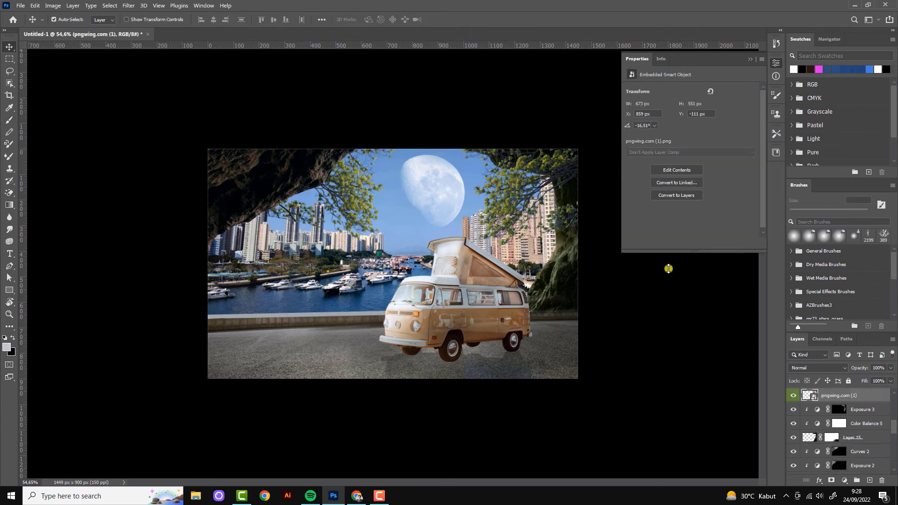
Step: Add Exposure 5 with exposure lowered slightly and its mask inverted to black
left_click(845, 480)
left_click(833, 375)
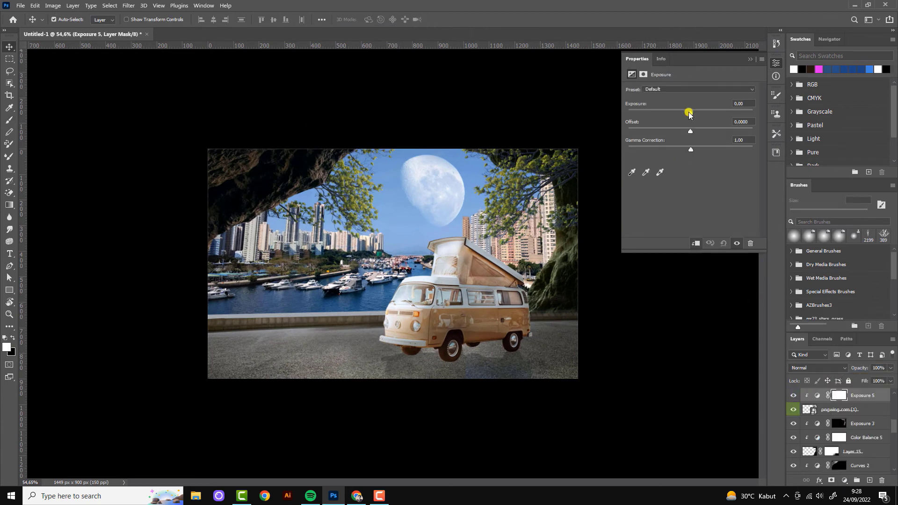
left_click_drag(689, 115, 683, 114)
key("ctrl+i")
key("b")
scroll(518, 210, "up", 1)
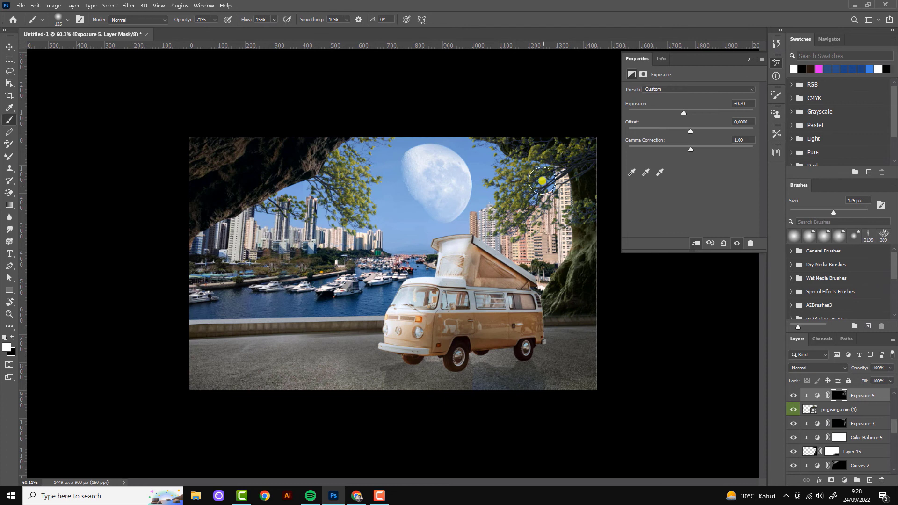
Step: Add Curves 4 with a raised midtone point, clipped, with its mask inverted
left_click(845, 481)
left_click(838, 363)
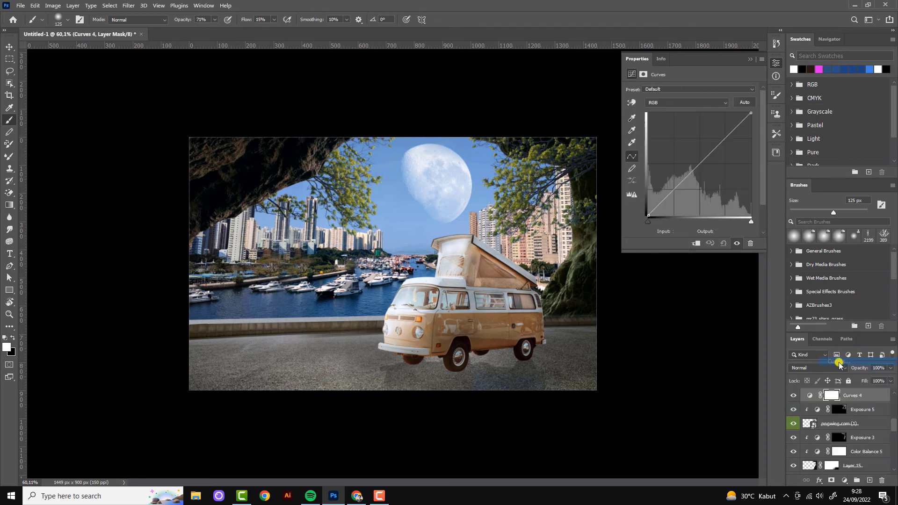
left_click(695, 167)
left_click(697, 243)
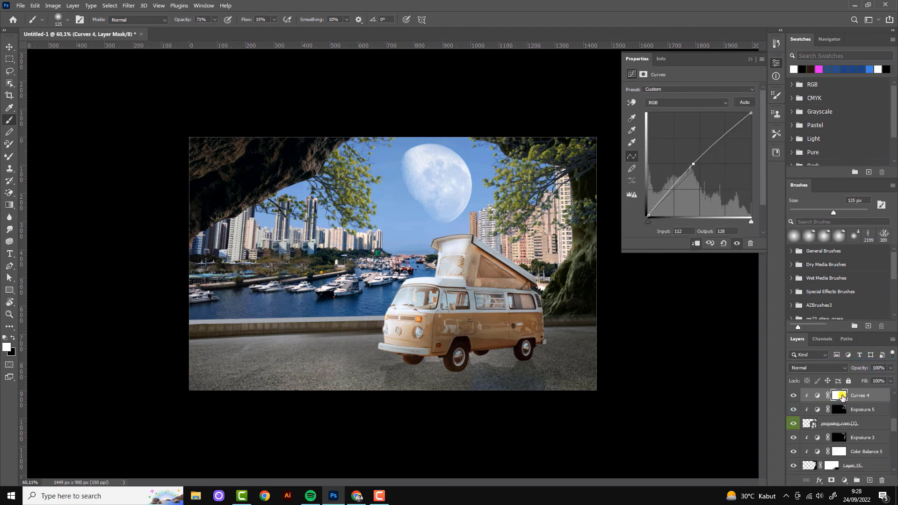
key("ctrl+i")
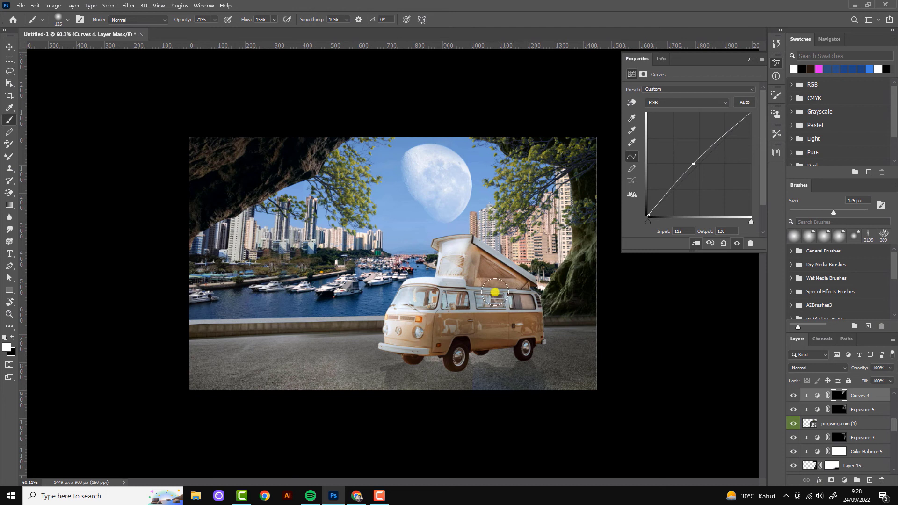
scroll(495, 293, "down", 2)
key("v")
scroll(458, 381, "up", 3)
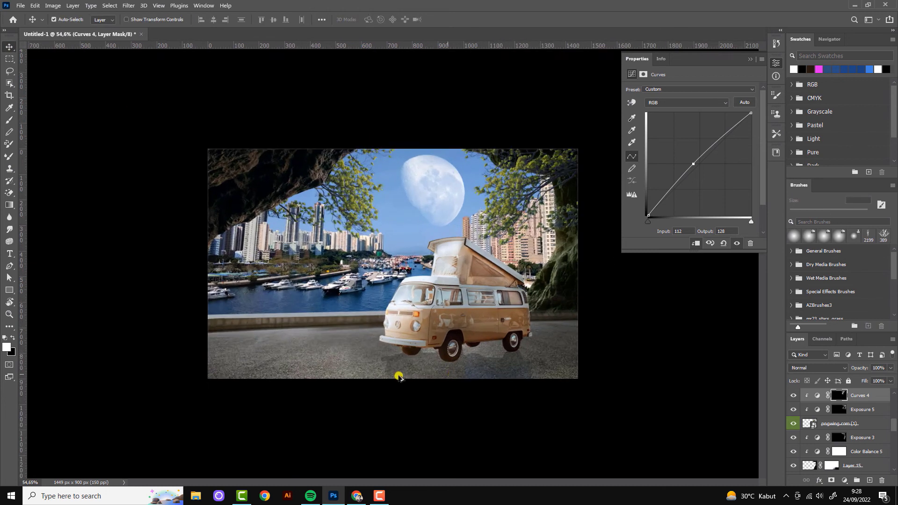
Step: Camera Raw on Layer 14: Exposure -0.05, Contrast +16, Highlights +2, Blacks +24, Clarity +31
left_click(350, 290)
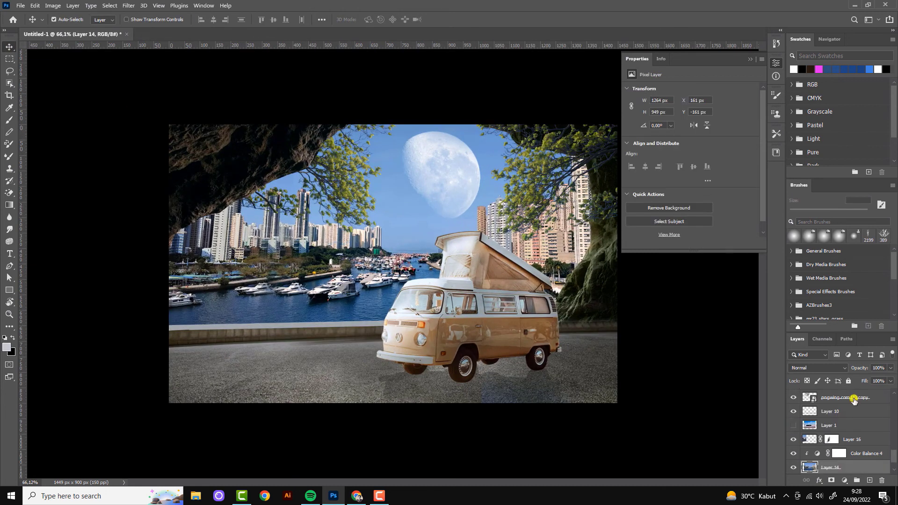
left_click(130, 7)
left_click(260, 94)
left_click(638, 166)
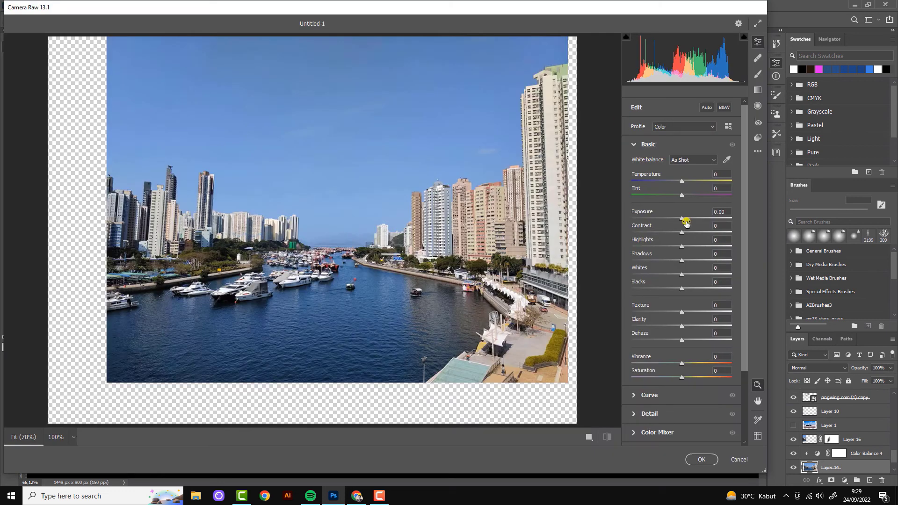
left_click_drag(684, 220, 683, 247)
left_click_drag(682, 289, 696, 288)
left_click_drag(681, 327, 697, 327)
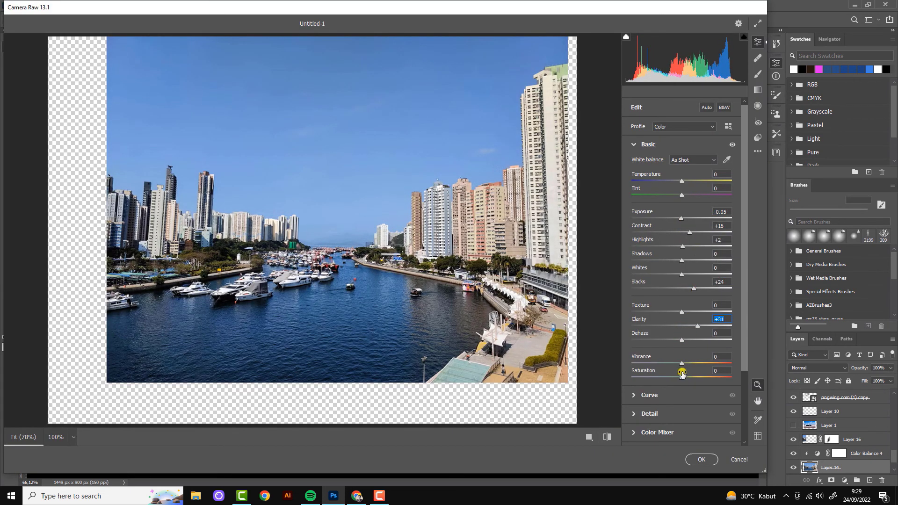
key("Return")
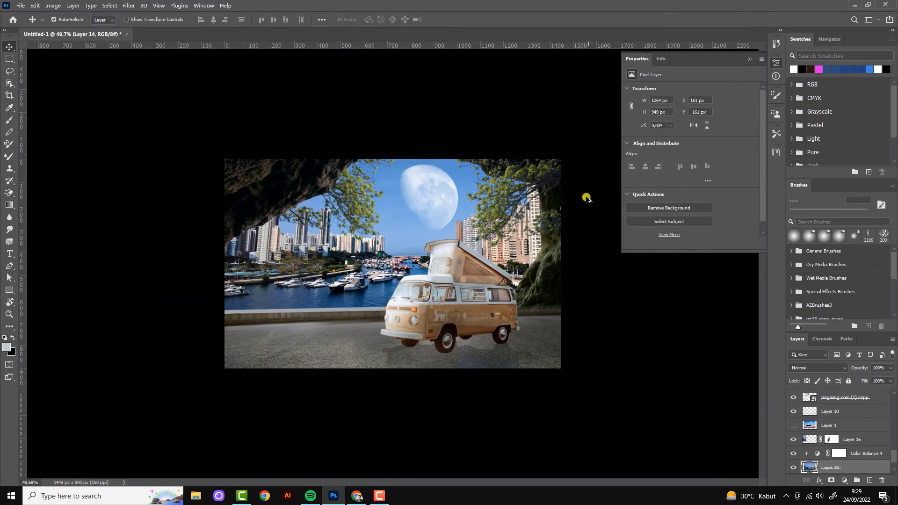
Step: Add Curves 5 above Color Balance 1 with the midpoint lowered to darken the van
left_click(750, 59)
scroll(607, 322, "down", 2)
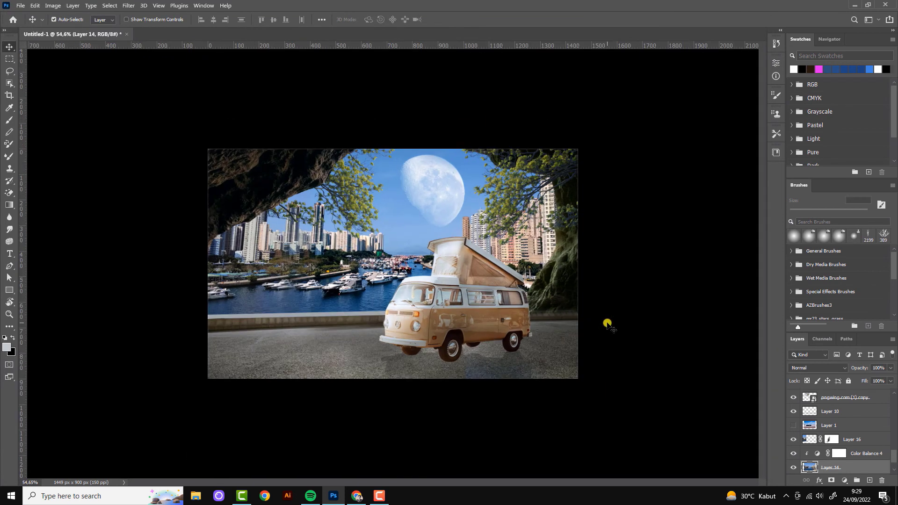
scroll(832, 421, "up", 5)
scroll(833, 421, "up", 5)
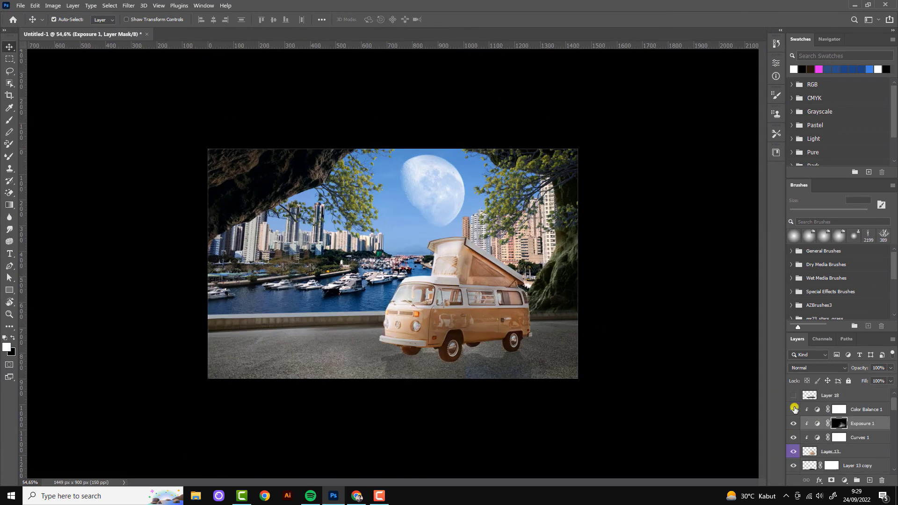
left_click(848, 410)
scroll(579, 330, "up", 2)
left_click(852, 480)
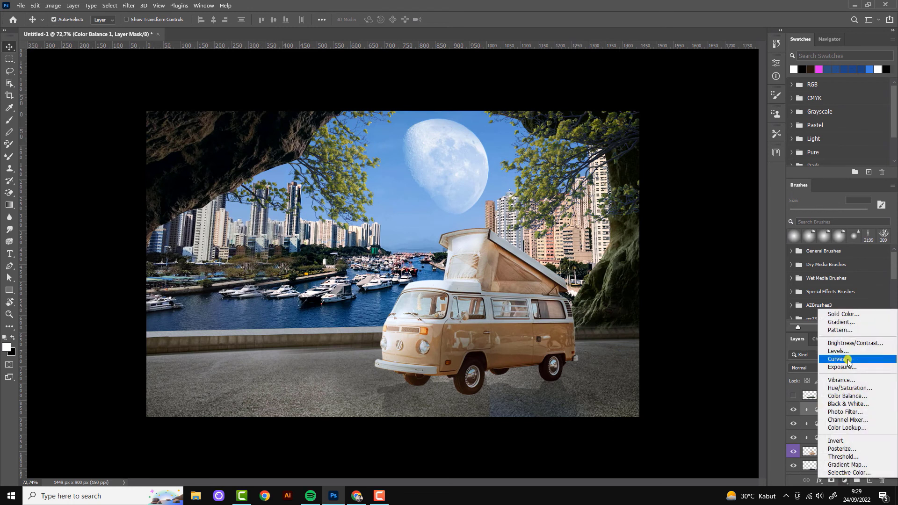
left_click(848, 362)
mouse_move(702, 163)
left_mouse_down()
mouse_move(703, 176)
mouse_move(693, 162)
left_mouse_up()
Step: Add Curves 6 with the midpoint raised, invert its mask, and use a smaller brush
left_click(846, 482)
left_click(801, 361)
left_click(838, 410)
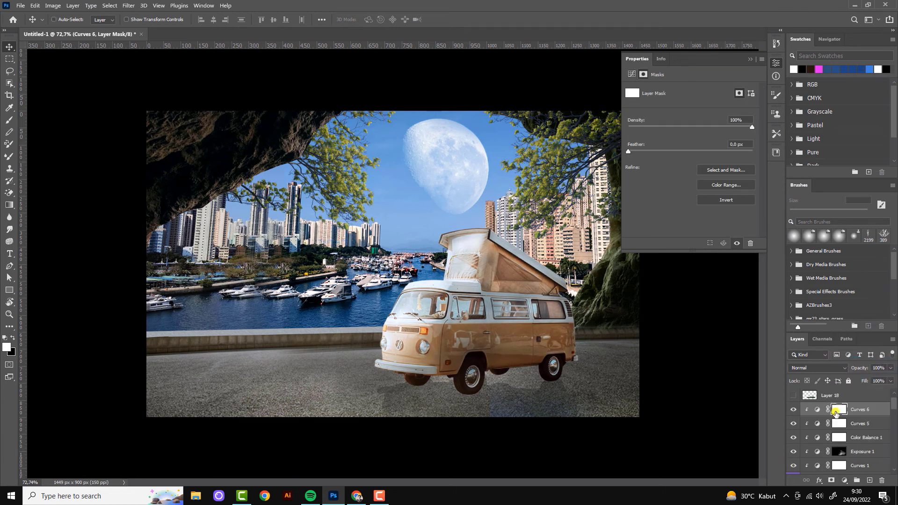
key("ctrl+i")
left_click(9, 120)
scroll(486, 232, "up", 2)
key("bracketleft")
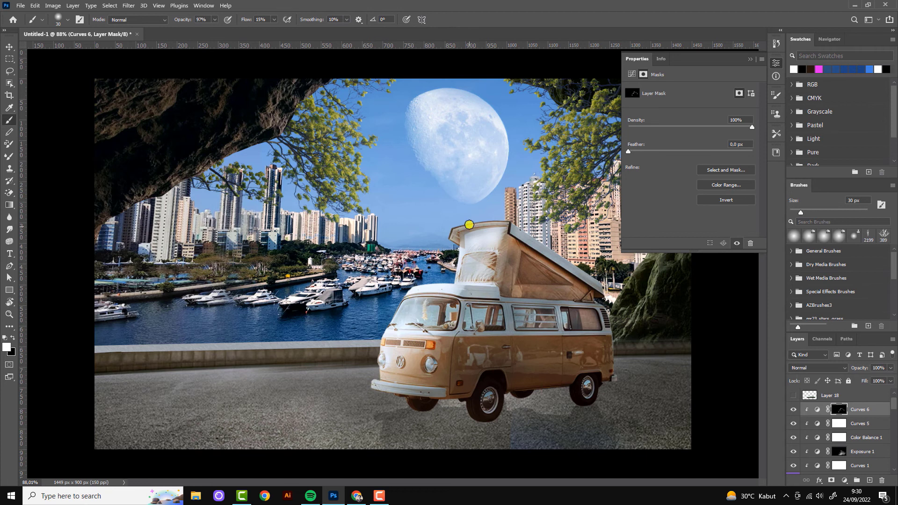
Step: Review the Curves 6 settings and pick another entry from the adjustment layer menu
scroll(458, 351, "down", 3)
scroll(646, 353, "down", 2)
scroll(646, 354, "up", 2)
key("v")
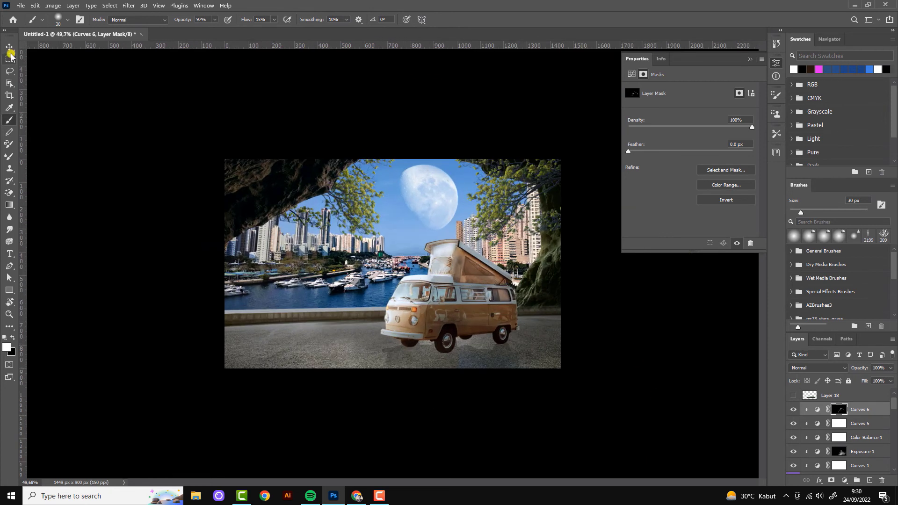
scroll(407, 234, "up", 1)
left_click(861, 466)
left_click(845, 480)
left_click(842, 311)
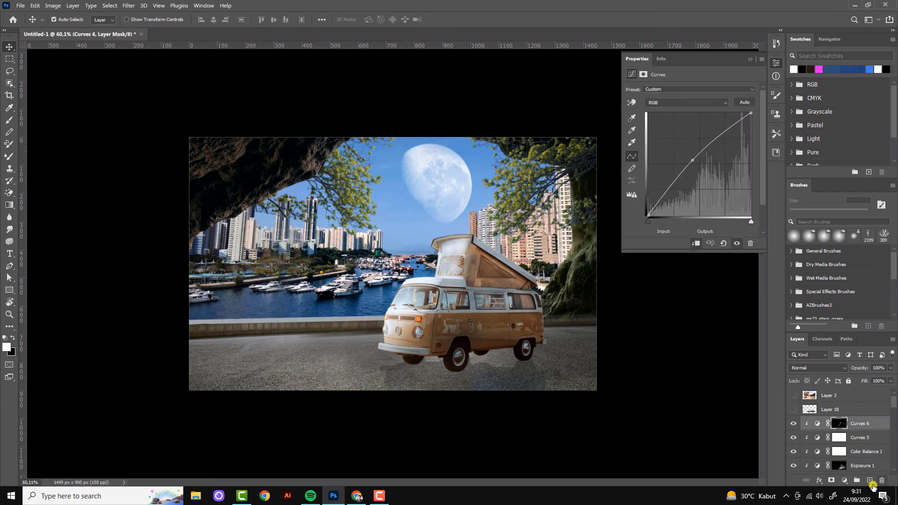
Step: Add a blue Solid Color fill layer set to Lighten blending
left_click(869, 481)
left_click(842, 310)
left_click(662, 281)
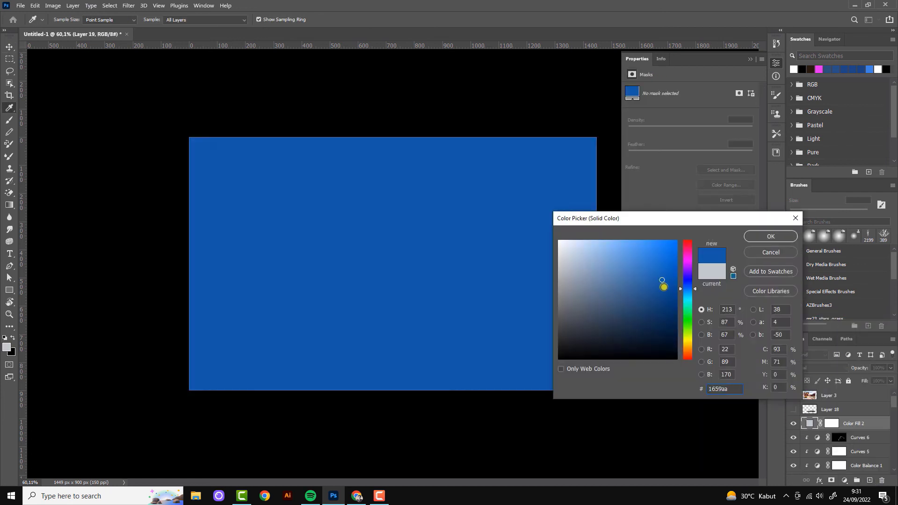
left_click(760, 237)
left_click(824, 368)
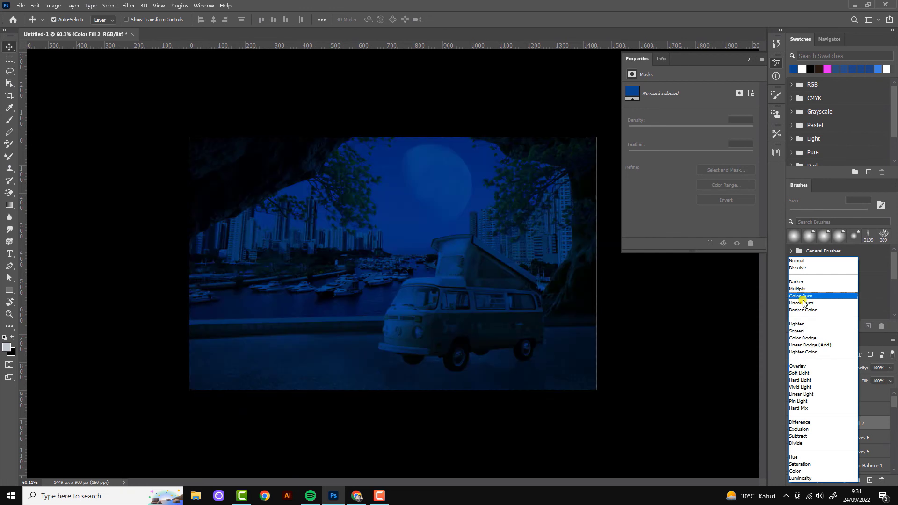
left_click(807, 324)
Step: Recolour the fill warm yellow, invert its mask, and paint a glow around the trees and moon
double_click(809, 425)
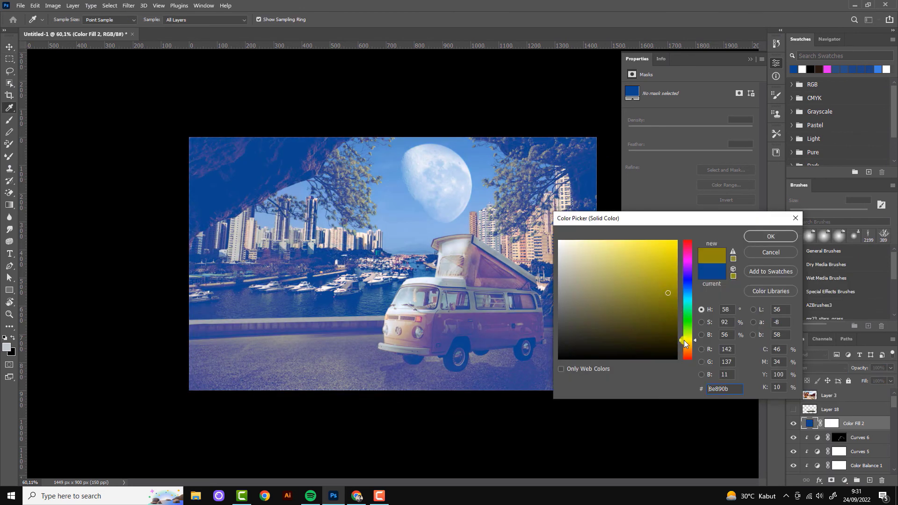
left_click_drag(634, 241, 645, 248)
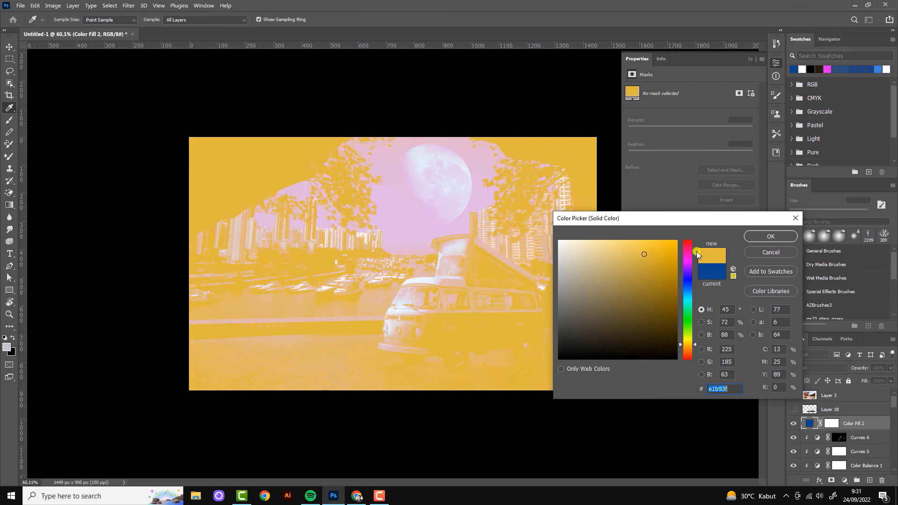
left_click(771, 236)
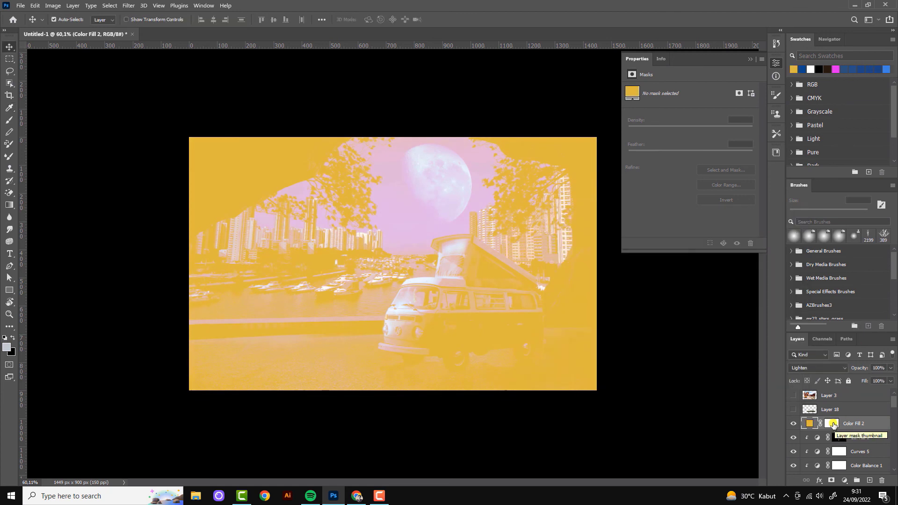
left_click(832, 424)
key("ctrl+i")
key("b")
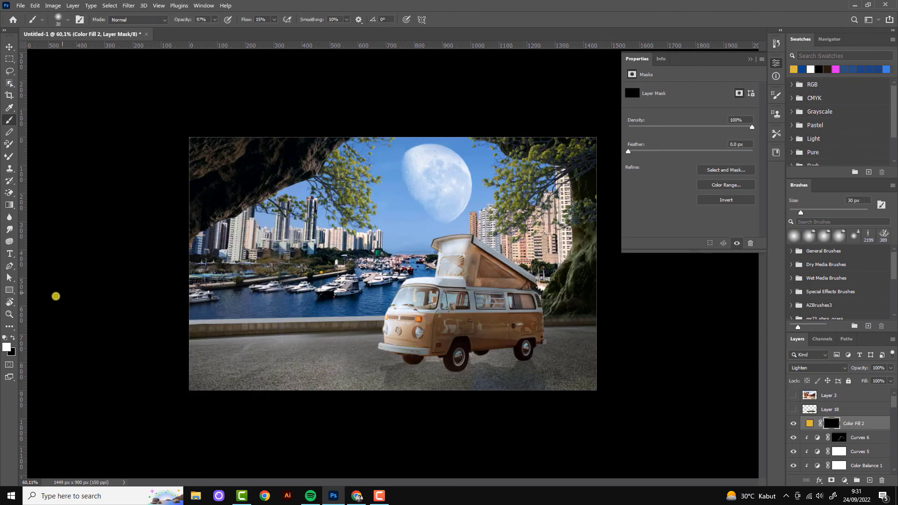
left_click_drag(369, 239, 357, 195)
key("bracketright")
key("bracketright")
key("bracketright")
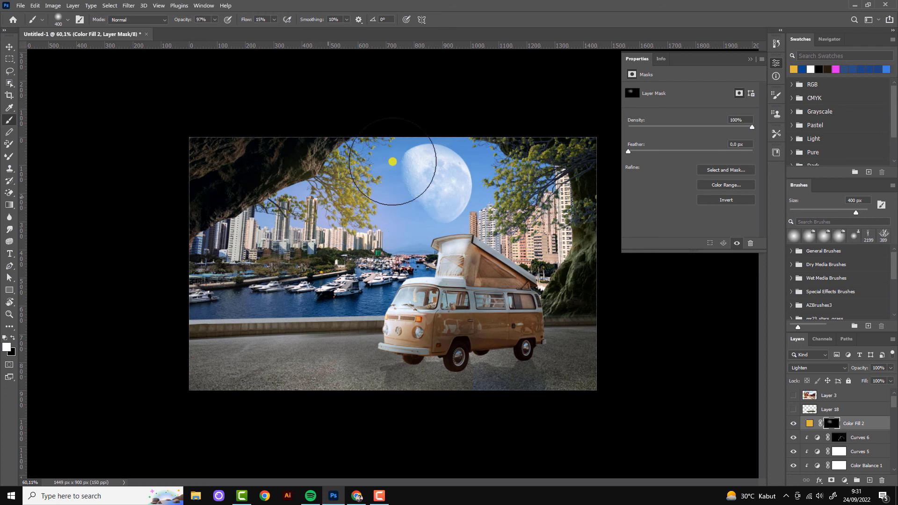
left_click_drag(395, 158, 416, 154)
Step: Change the Color Fill 2 colour to dark navy
double_click(880, 425)
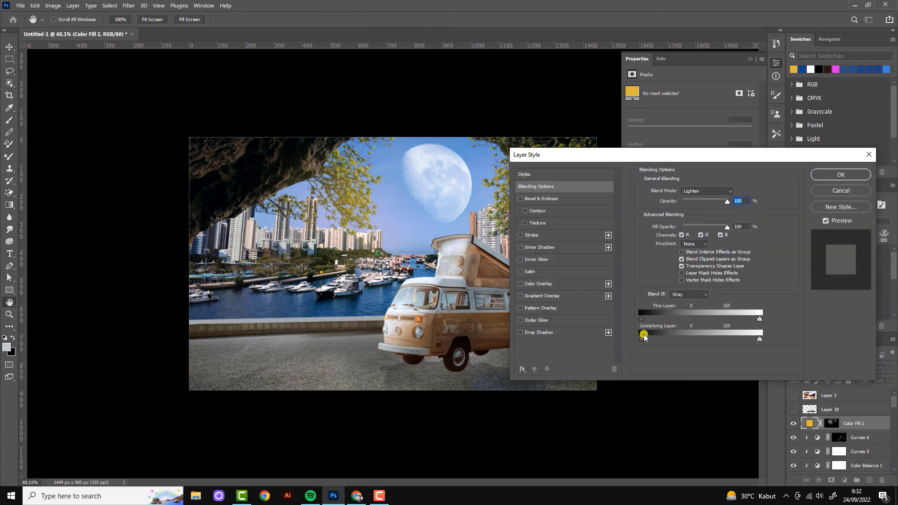
left_click(841, 175)
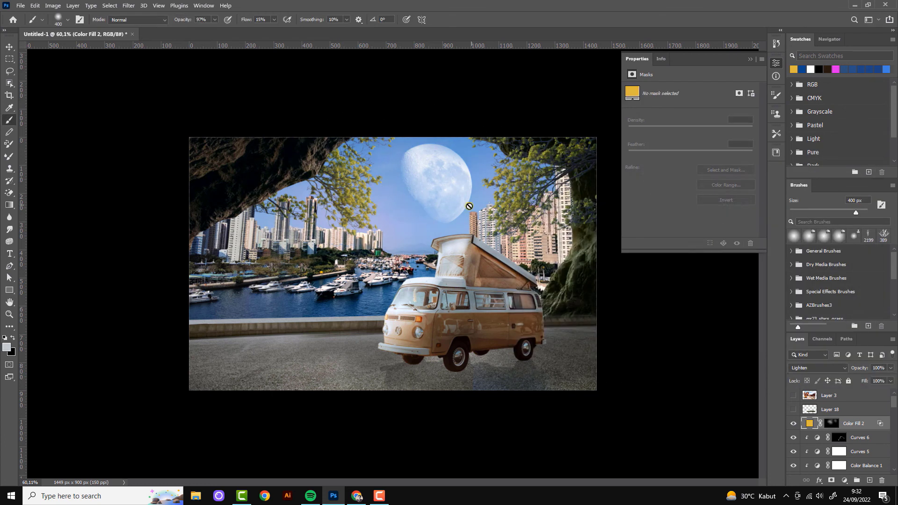
left_click(832, 423)
double_click(810, 424)
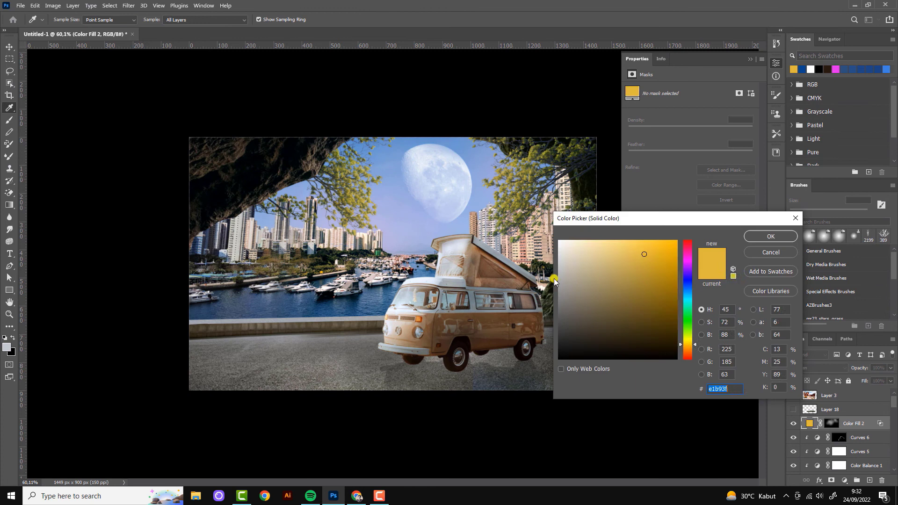
left_click(688, 288)
left_click_drag(627, 278, 648, 336)
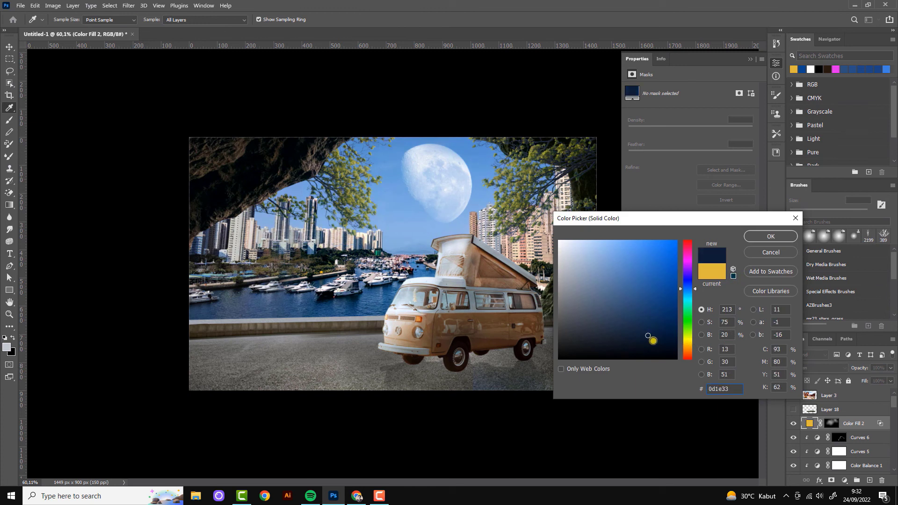
left_click(753, 238)
key("v")
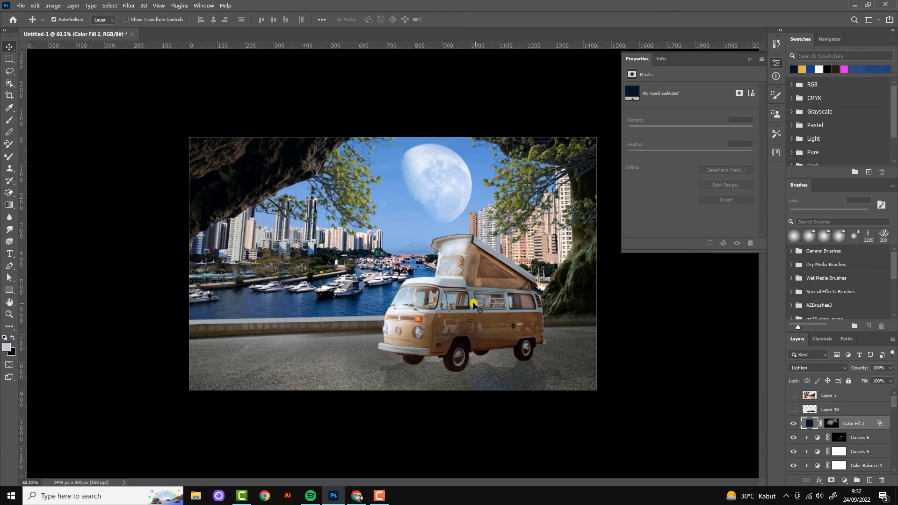
scroll(474, 304, "up", 2)
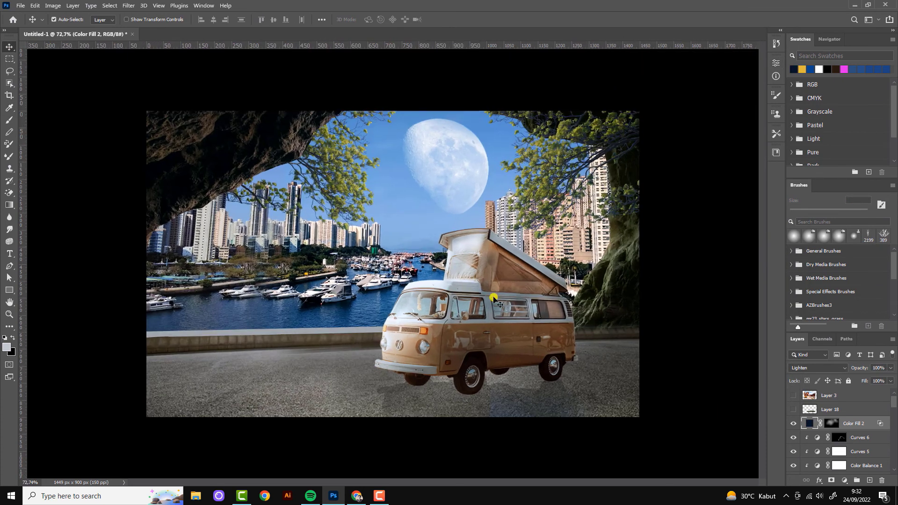
left_click(860, 481)
Step: Try a Color Lookup layer with the EdgyAmber look, then delete it
left_click(842, 434)
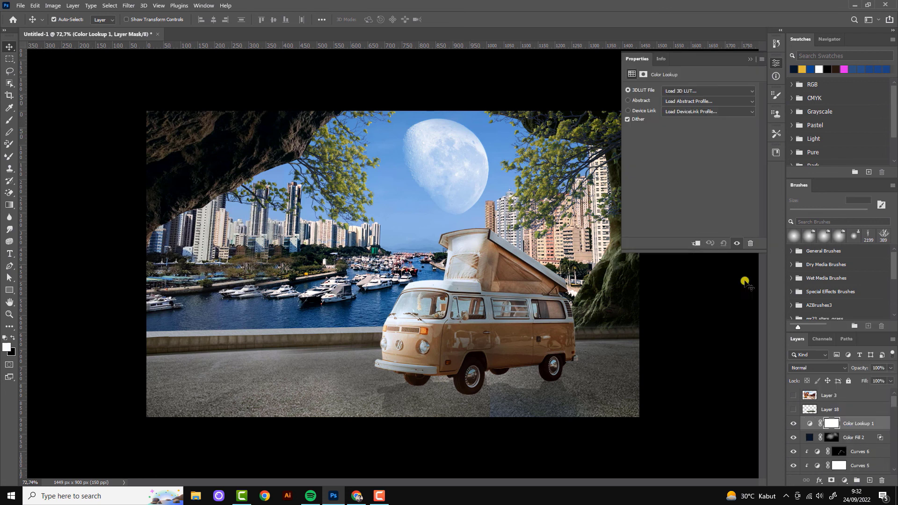
left_click(690, 91)
left_click(692, 202)
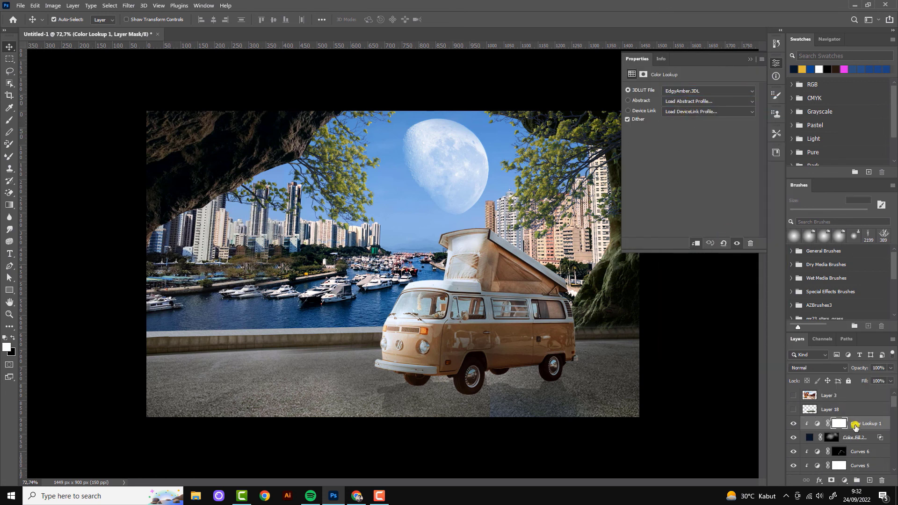
left_click(751, 243)
left_click(408, 183)
Step: Add a new Color Lookup layer and apply the TealOrangePlusContrast.3DL look
left_click(845, 480)
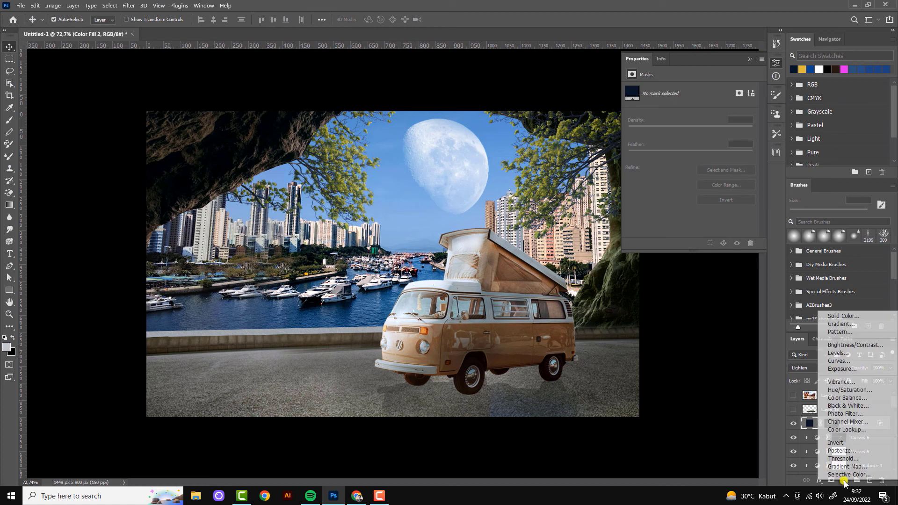
left_click(846, 430)
left_click(691, 91)
left_click(690, 92)
scroll(692, 92, "down", 2)
scroll(692, 93, "down", 2)
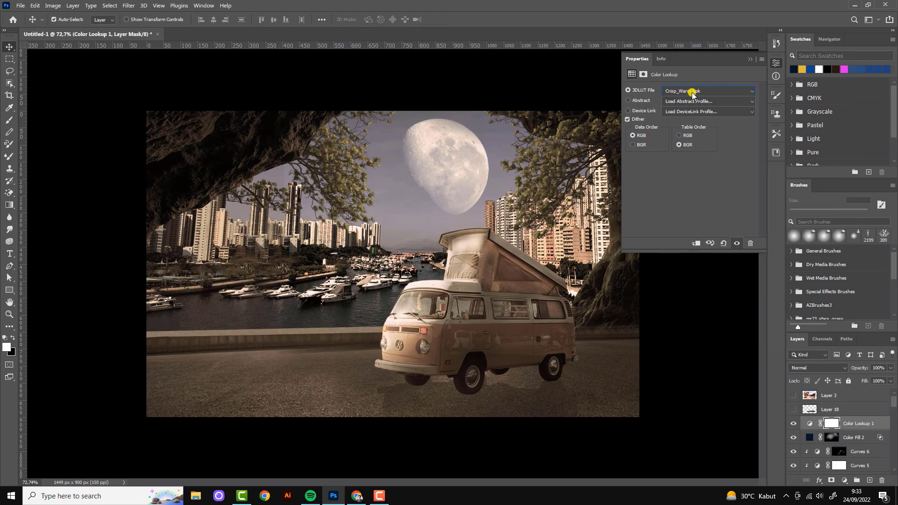
scroll(693, 94, "down", 1)
scroll(692, 94, "down", 2)
scroll(692, 91, "down", 3)
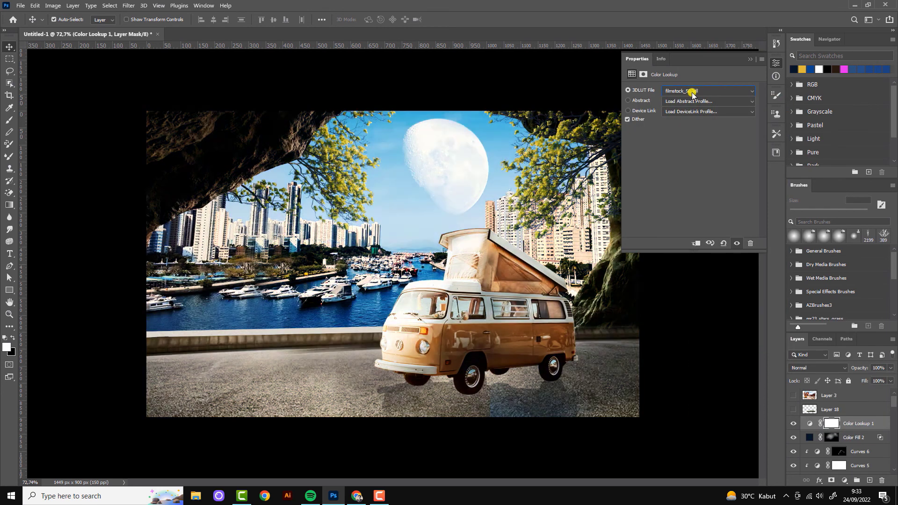
scroll(692, 92, "down", 3)
scroll(692, 92, "down", 3)
scroll(692, 92, "down", 2)
scroll(692, 91, "down", 1)
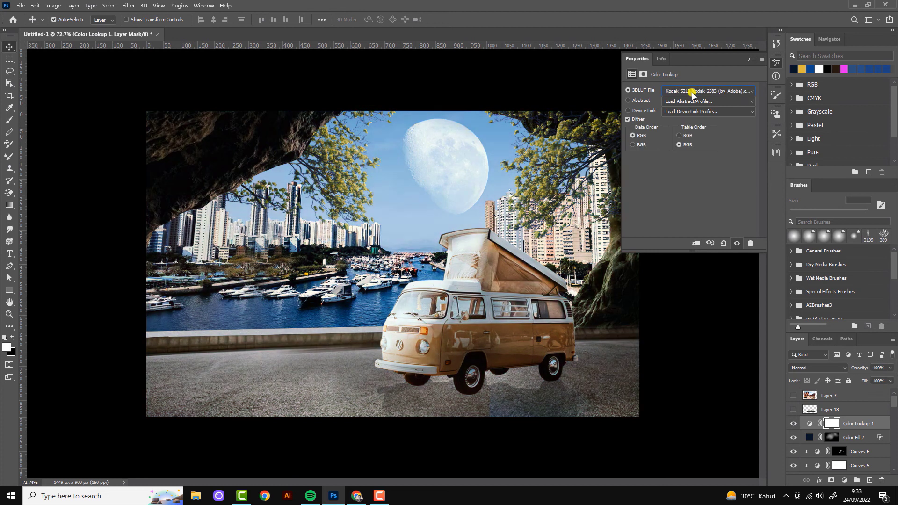
scroll(692, 92, "down", 1)
scroll(692, 92, "down", 2)
scroll(692, 92, "down", 2)
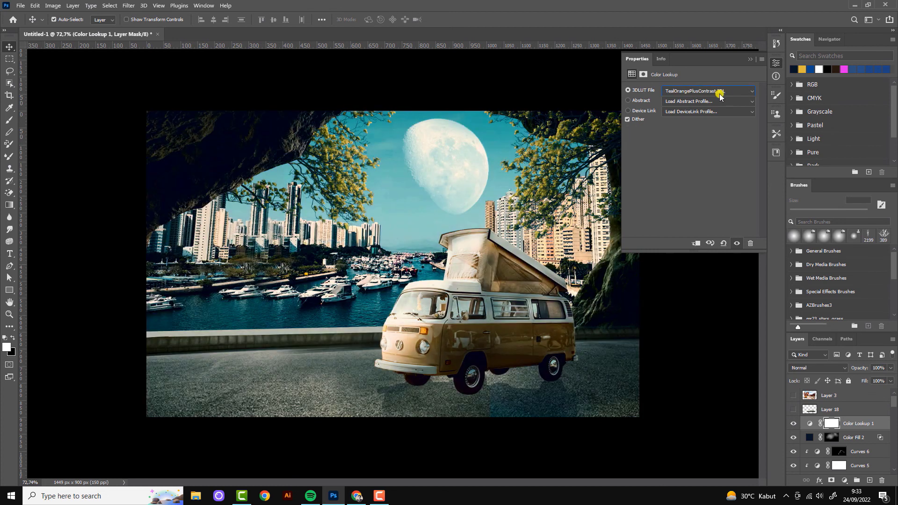
Step: Set the lookup layer to Soft Light blending at 47% opacity
left_click(827, 368)
left_click(831, 367)
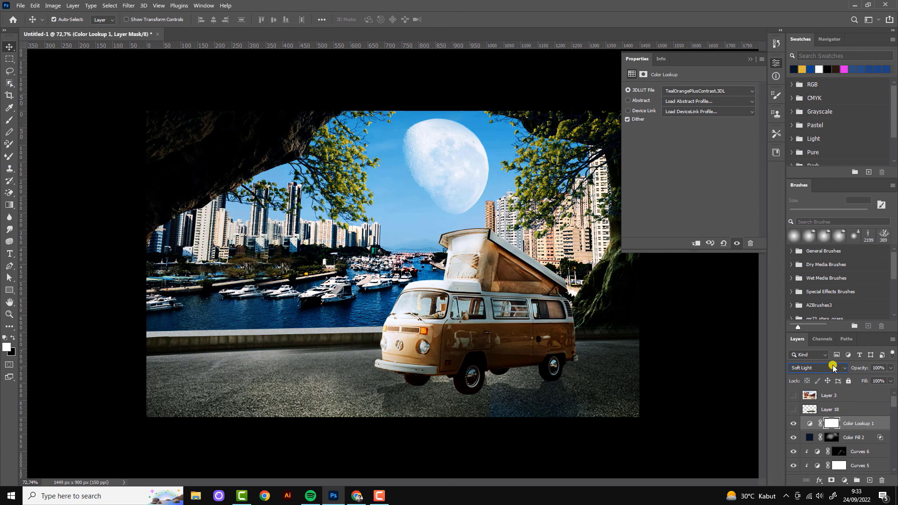
left_click_drag(877, 379, 869, 379)
left_click(792, 423)
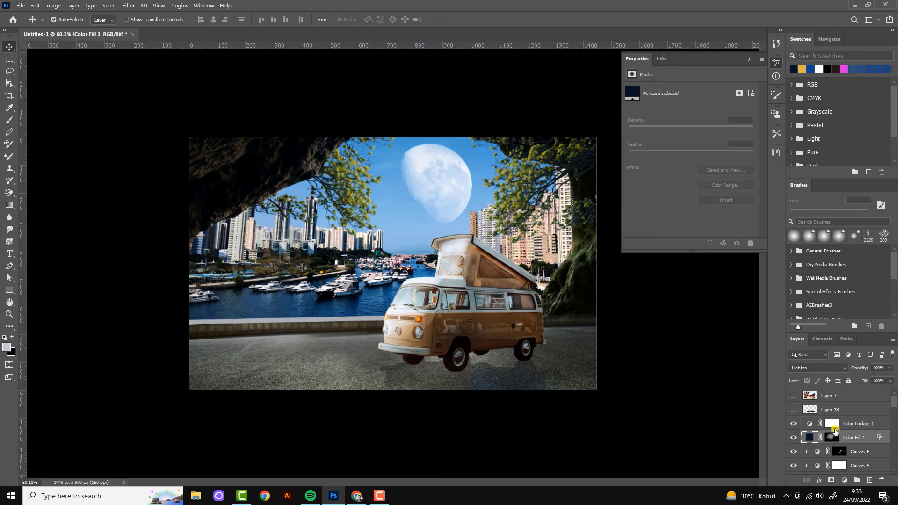
Step: Locate the moon layer, Layer 9, and start a Free Transform on it
scroll(834, 436, "down", 3)
scroll(810, 428, "down", 3)
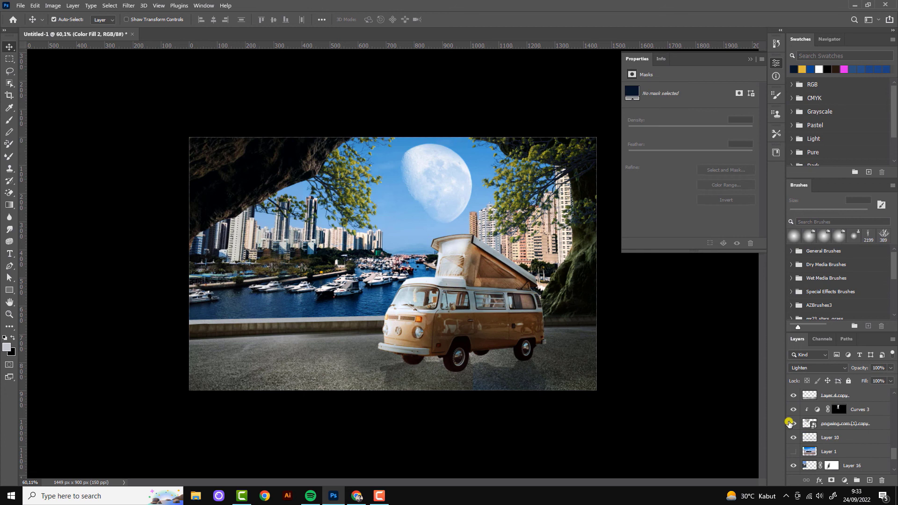
scroll(799, 424, "up", 2)
scroll(799, 424, "up", 2)
scroll(798, 431, "up", 2)
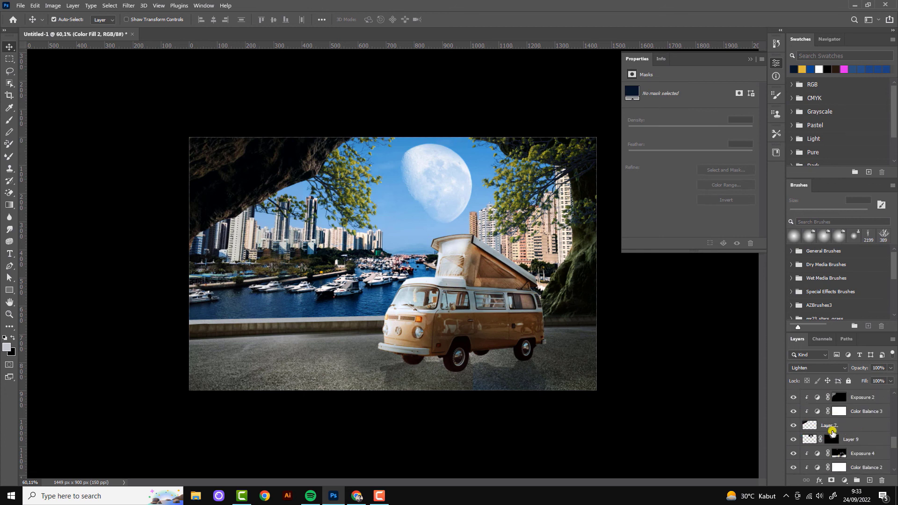
left_click(794, 439)
key("ctrl+t")
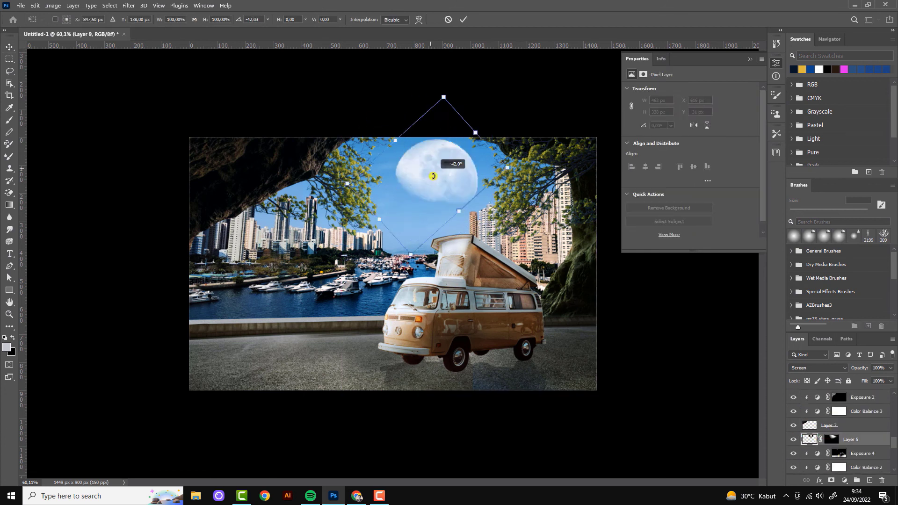
Step: Enlarge the moon and move it higher in the sky, committing the transform
mouse_move(430, 174)
left_mouse_down()
mouse_move(423, 178)
mouse_move(429, 161)
left_mouse_up()
left_click_drag(461, 192, 467, 196)
key("Return")
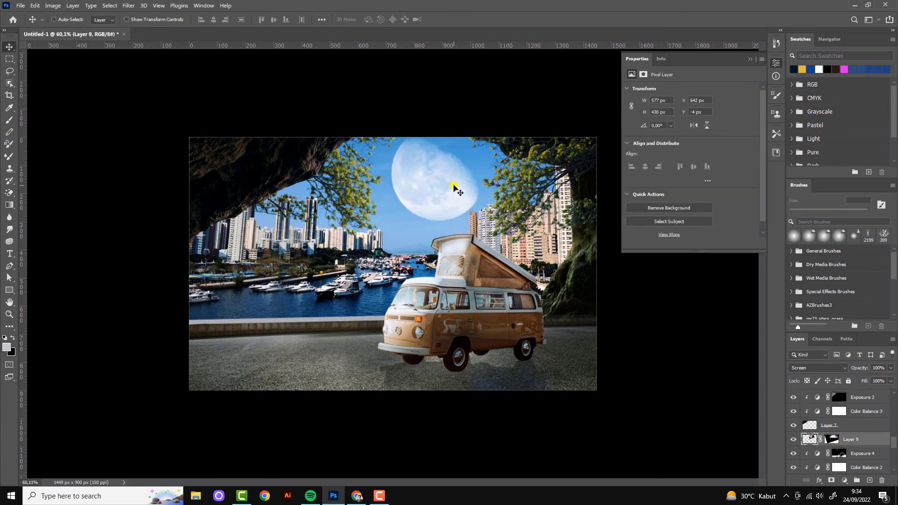
Step: Select Layer 9's mask and pick the Gradient tool with black foreground
left_click(832, 439)
scroll(531, 262, "down", 2)
left_click(10, 205)
left_click(13, 338)
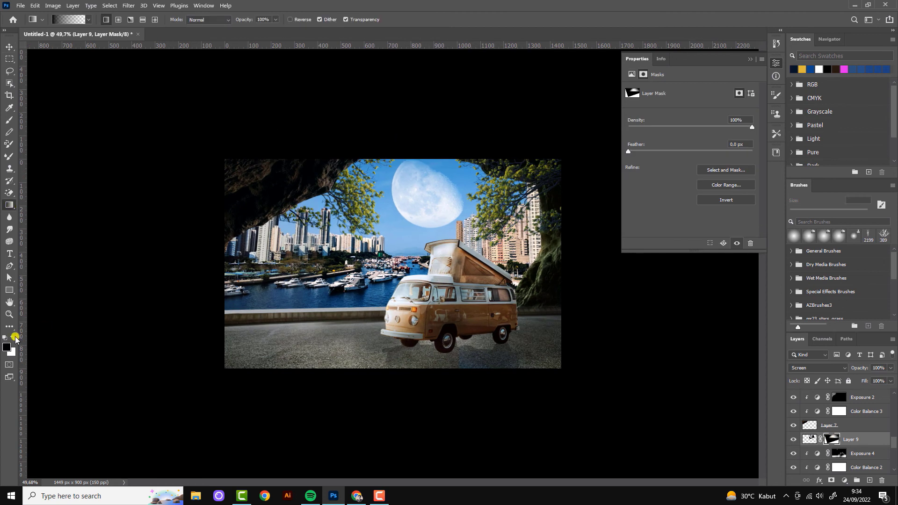
scroll(393, 263, "up", 2)
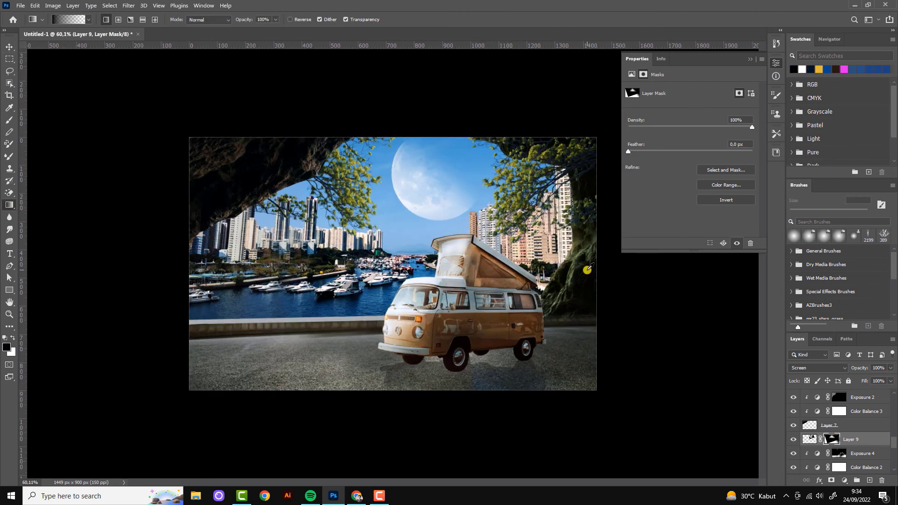
Step: Add a #f6ce56 Solid Color fill layer blended as Linear Dodge (Add)
key("v")
left_click(851, 484)
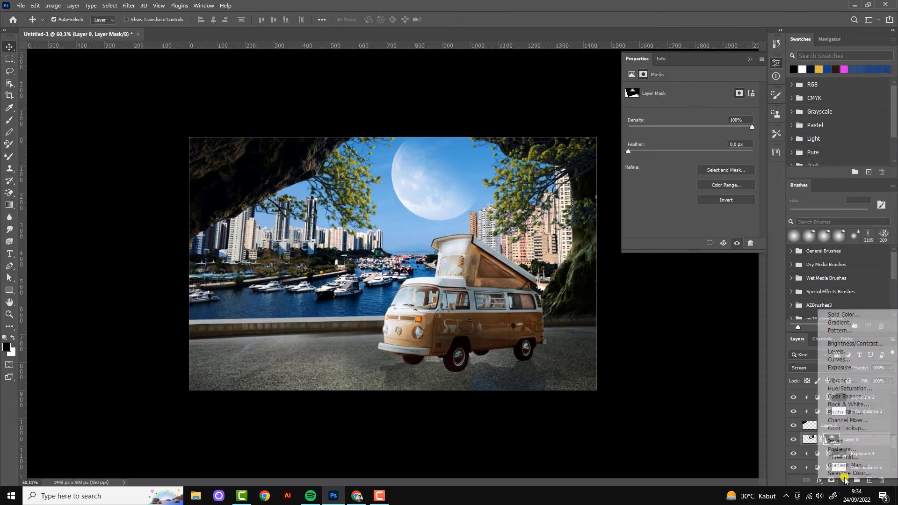
left_click(838, 314)
type("f6ce56")
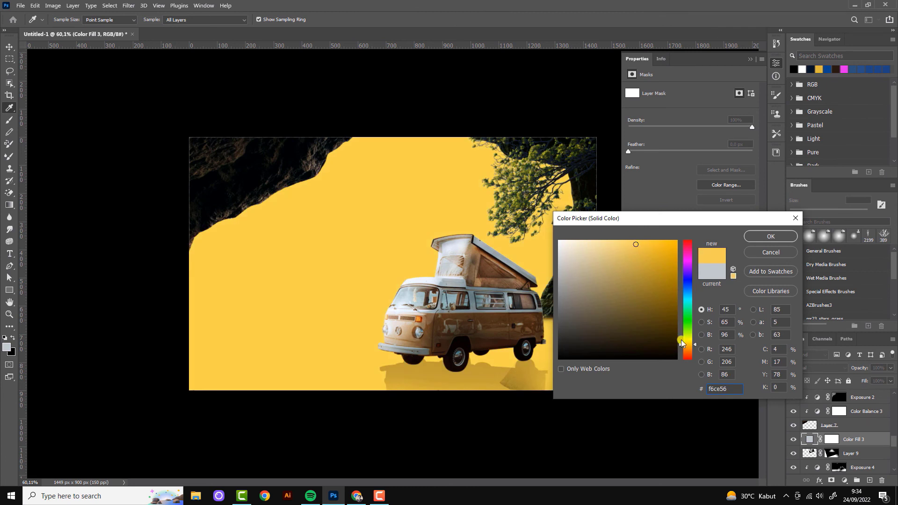
left_click(771, 236)
left_click(819, 368)
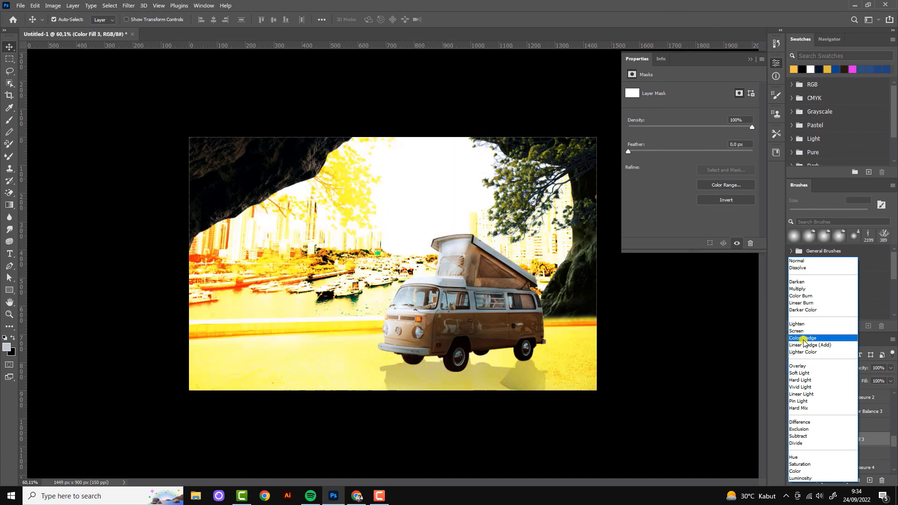
left_click(805, 346)
Step: Invert the fill's mask and paint white over the moon with a 90 px brush
left_click(832, 438)
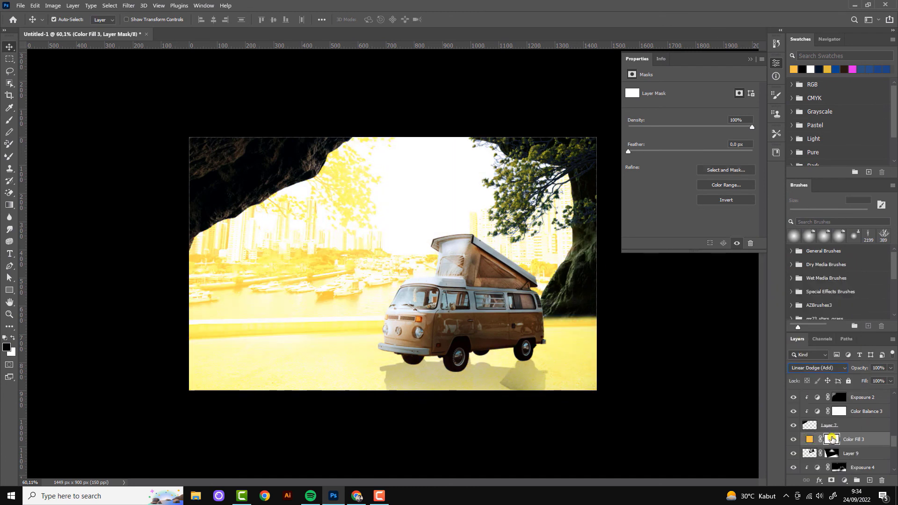
key("ctrl+i")
key("b")
key("d")
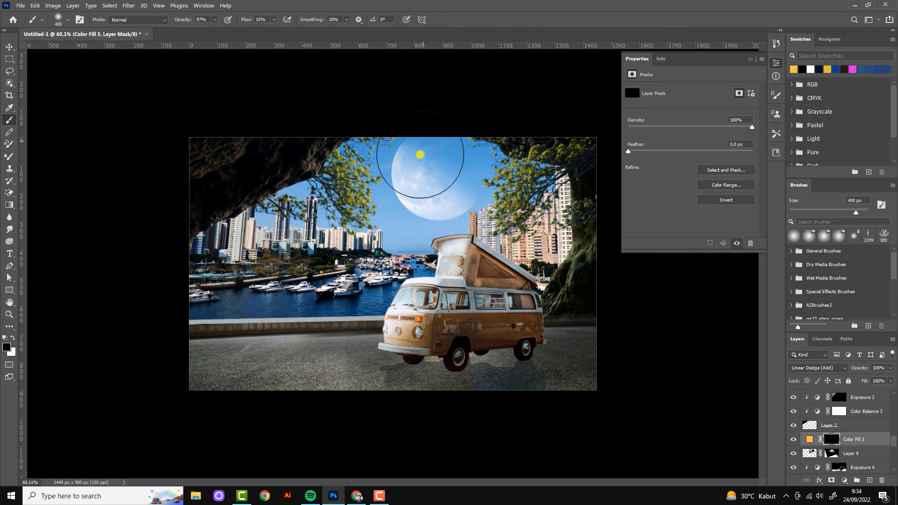
key("x")
left_click_drag(427, 154, 457, 205)
key("bracketleft")
key("bracketleft")
key("bracketleft")
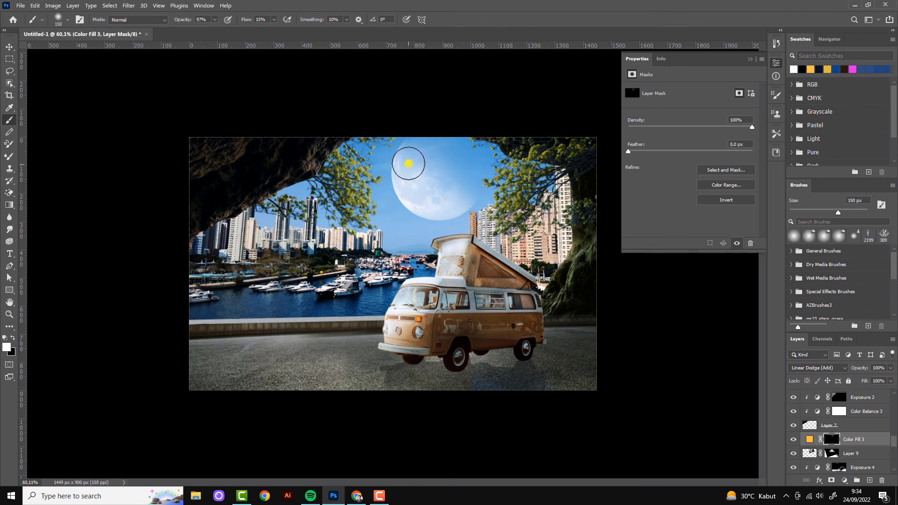
left_click_drag(407, 156, 411, 203)
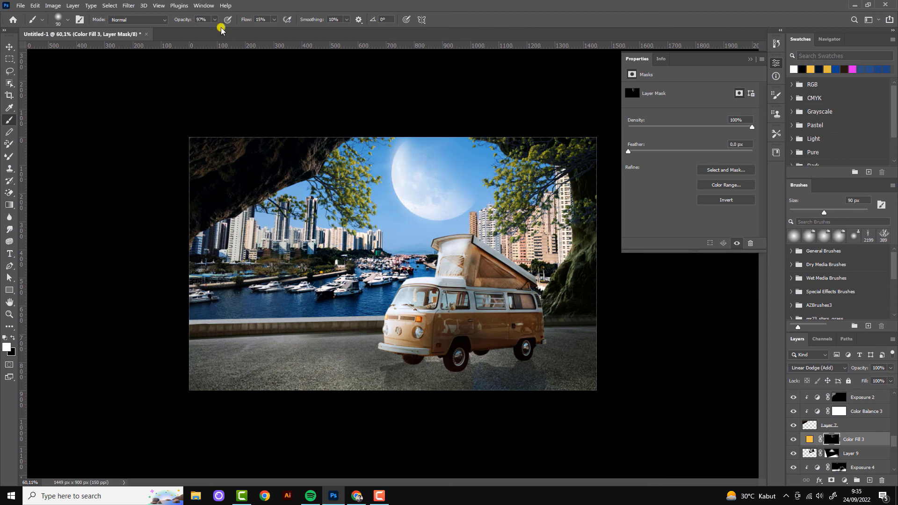
Step: Paint a soft glow onto the van with a 150 px brush at 21% opacity
key("3")
key("9")
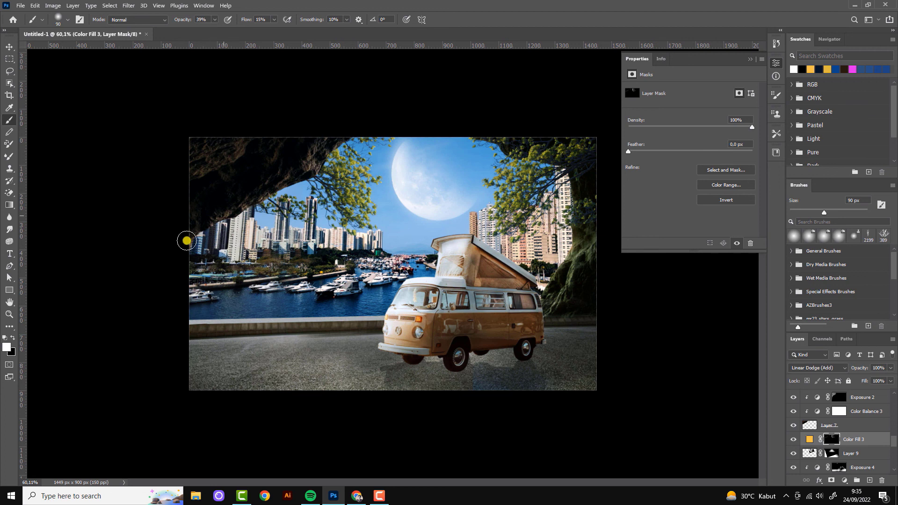
left_click_drag(214, 25, 207, 28)
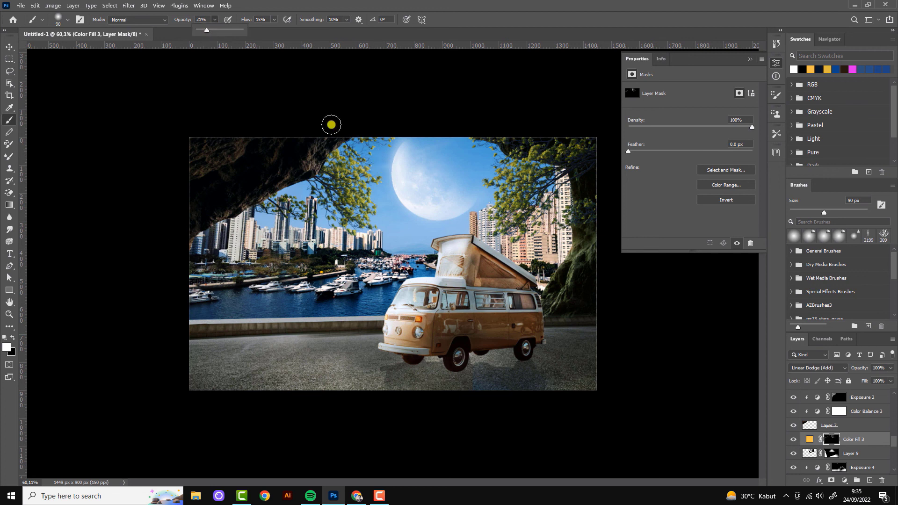
key("bracketright")
key("bracketright")
key("bracketright")
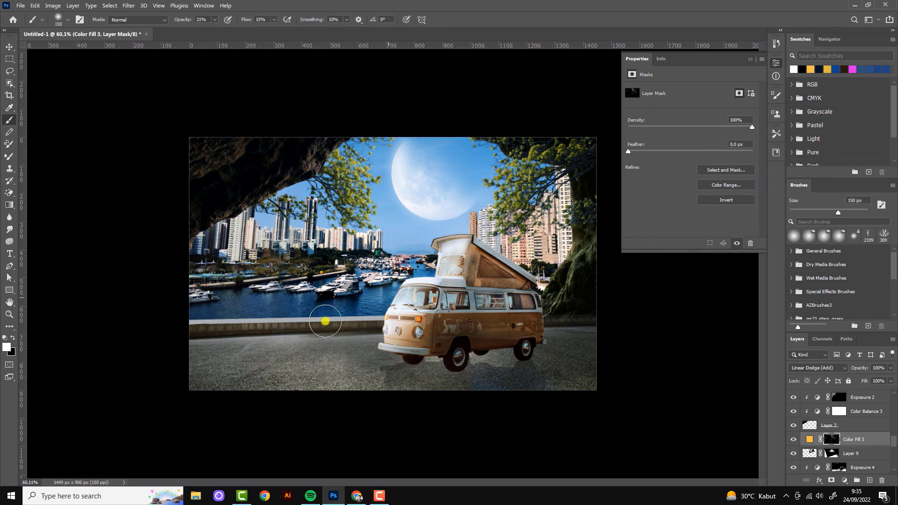
left_click_drag(321, 317, 265, 296)
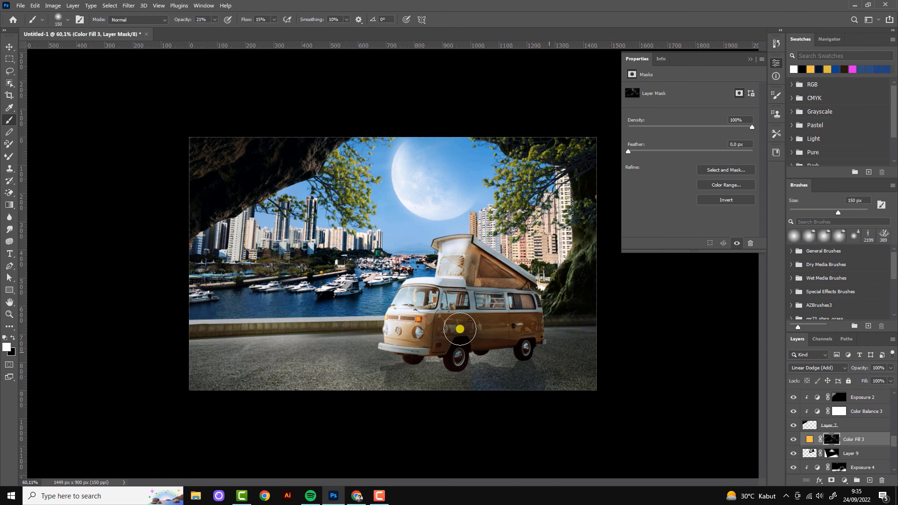
scroll(491, 174, "down", 3)
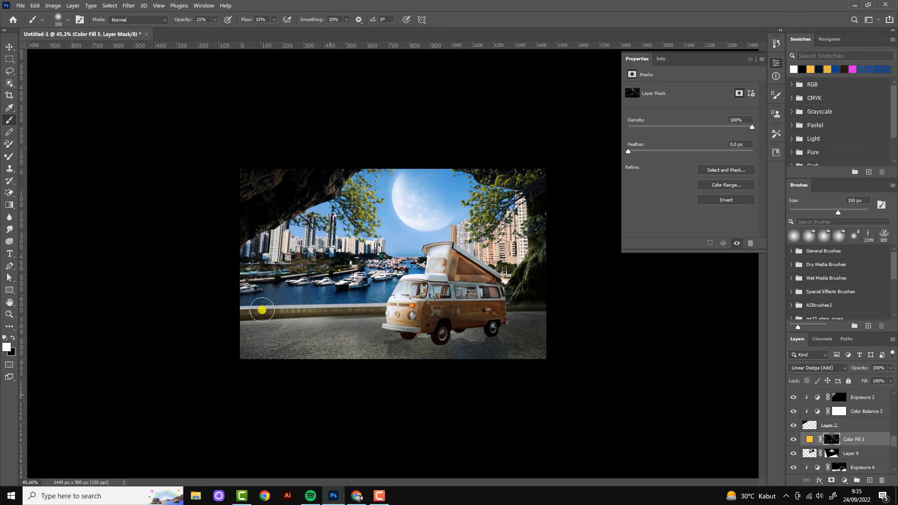
key("v")
scroll(895, 433, "up", 1)
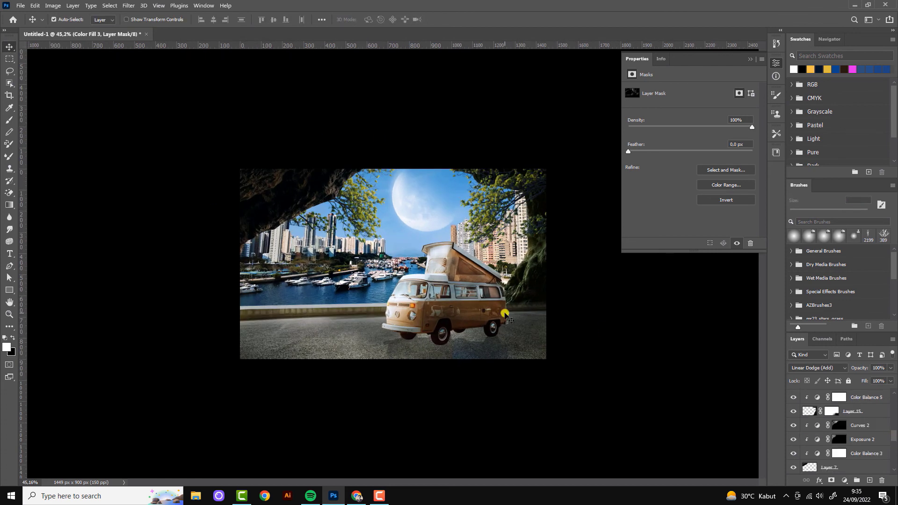
Step: Add a Hue/Saturation layer above Curves 6 with hue -5, saturation +7, lightness -2
scroll(501, 316, "up", 2)
left_click(640, 286)
left_click(459, 344)
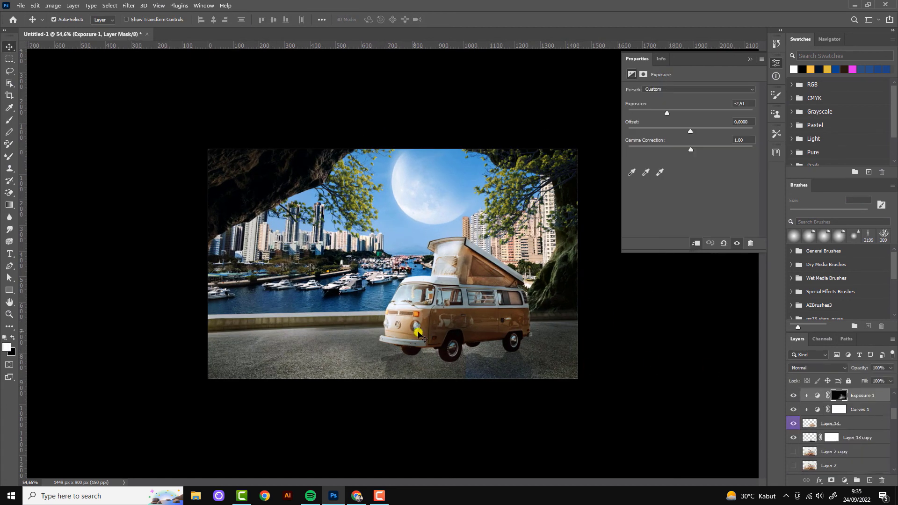
left_click(837, 410)
left_click(845, 480)
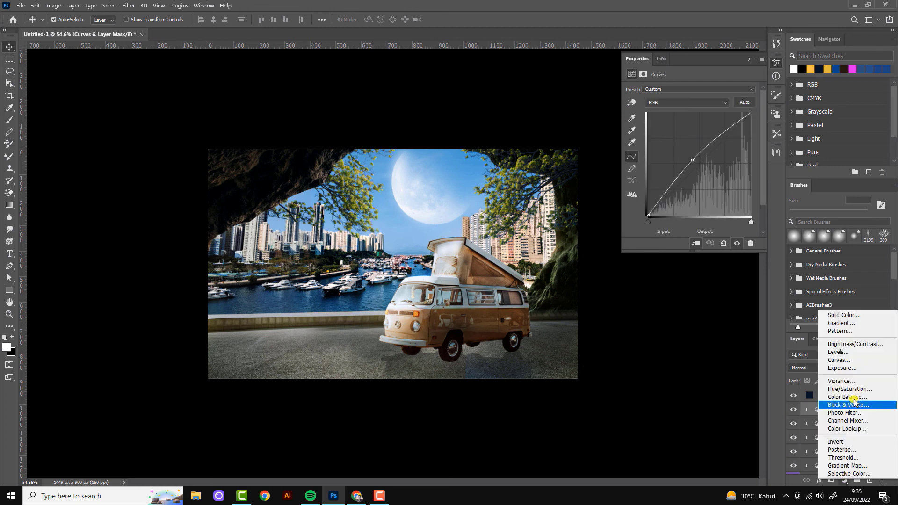
left_click(851, 388)
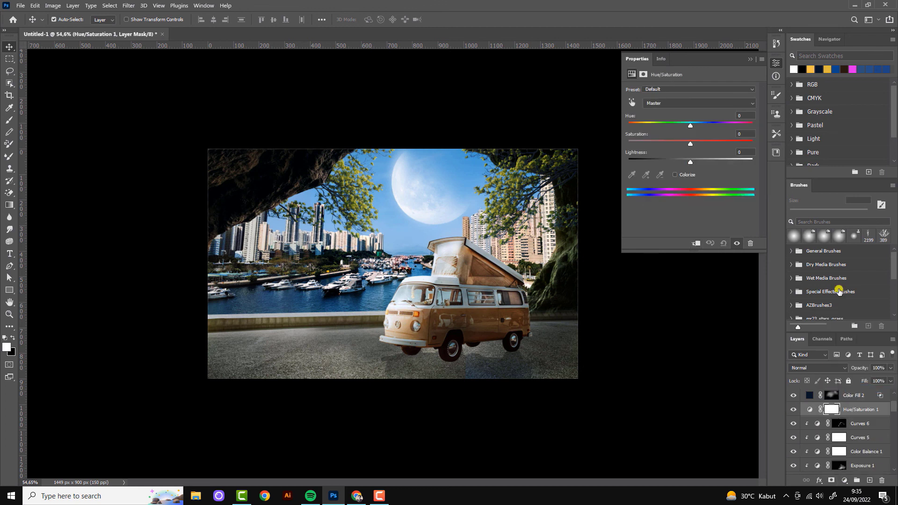
left_click_drag(691, 162, 689, 162)
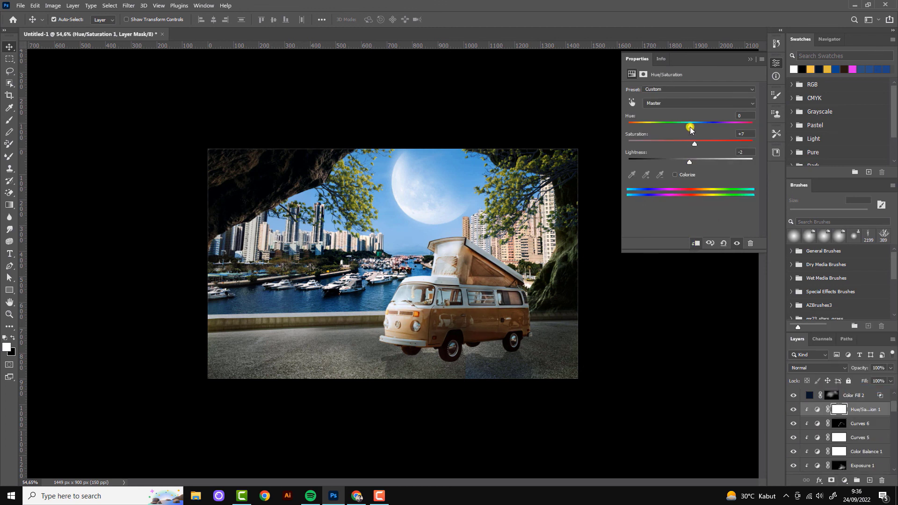
left_click_drag(690, 127, 688, 126)
Step: Add a Color Balance layer with midtones Cyan-Red +7, then view Shadows
left_click(844, 481)
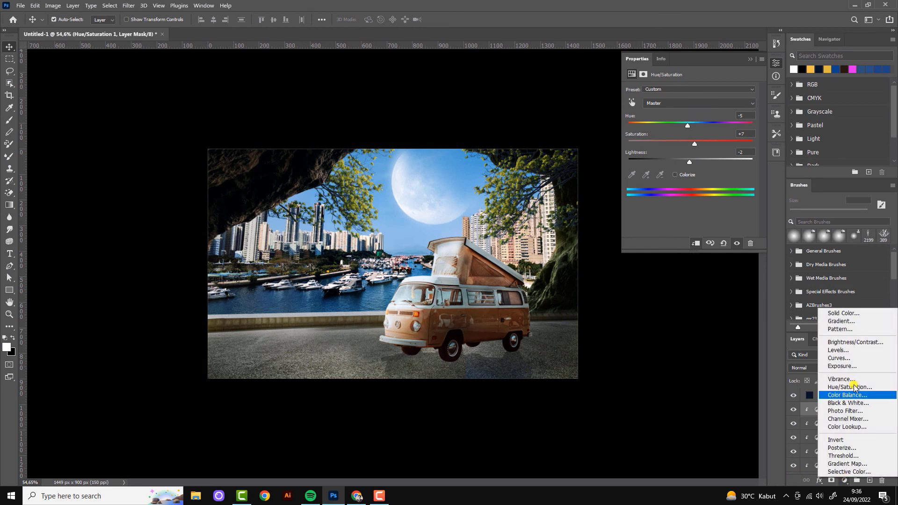
left_click(853, 396)
left_click_drag(680, 112, 682, 112)
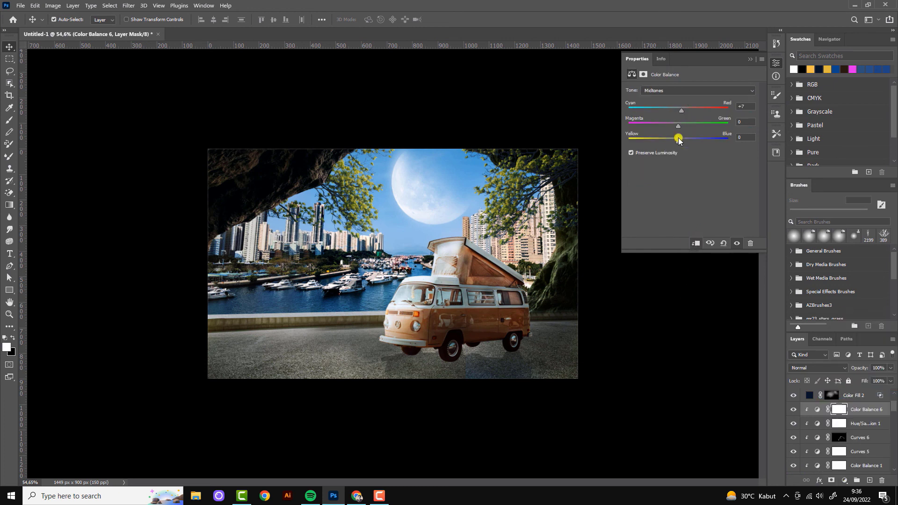
left_click(680, 90)
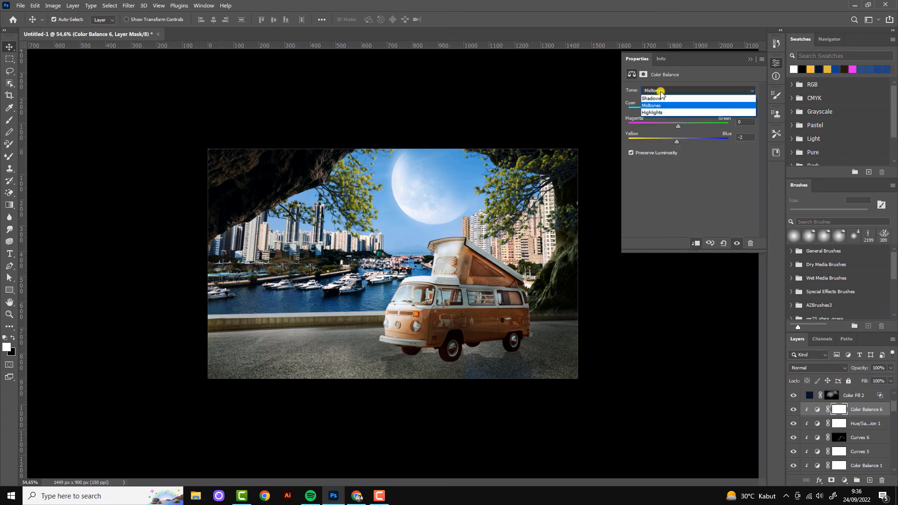
Step: Above Layer 19, add a near-white Solid Color fill blended as Color Dodge
key("alt+bracketright")
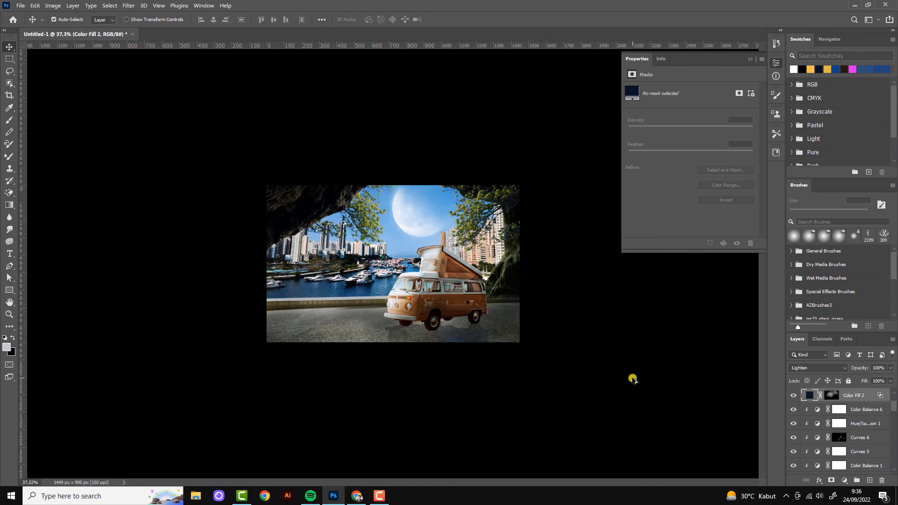
key("alt+bracketright")
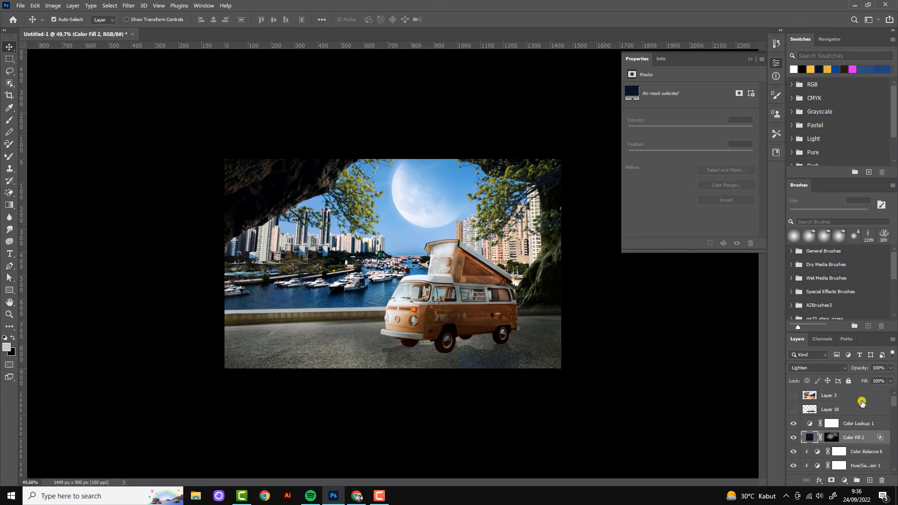
key("alt+bracketright")
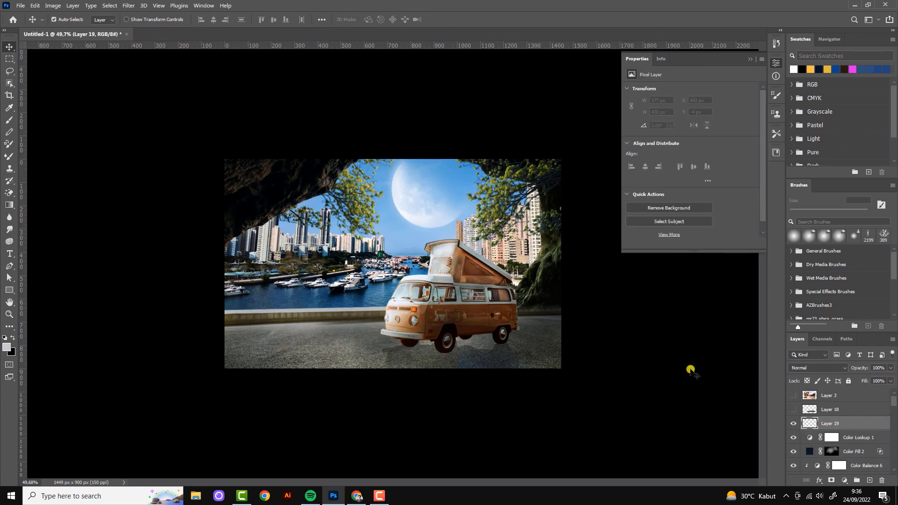
left_click(845, 480)
left_click(835, 317)
left_click(565, 249)
left_click(767, 261)
left_click(818, 368)
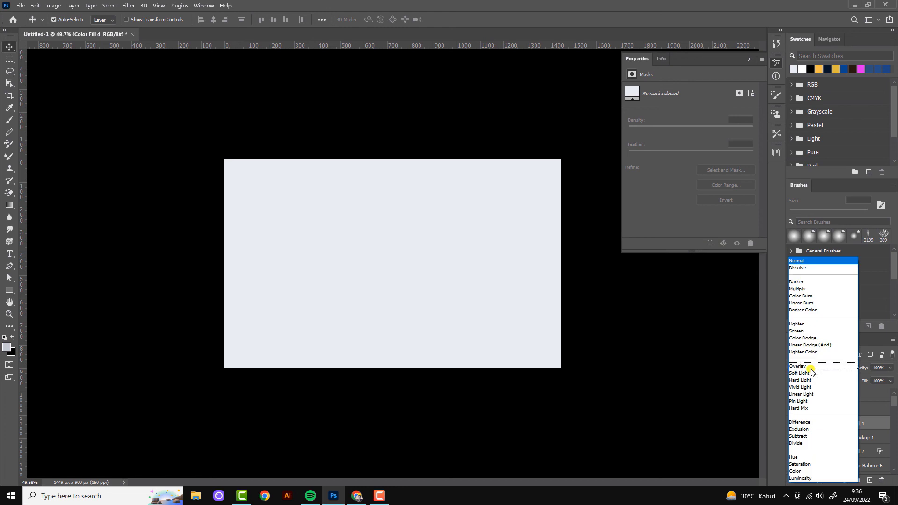
left_click(812, 349)
Step: Invert the fill's mask and paint soft highlights with a 50–100 px brush
left_click(831, 423)
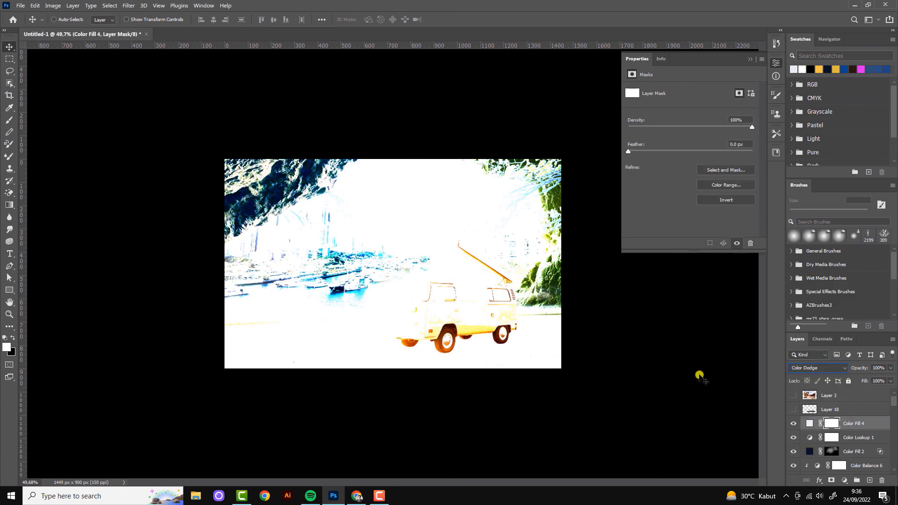
key("ctrl+i")
key("b")
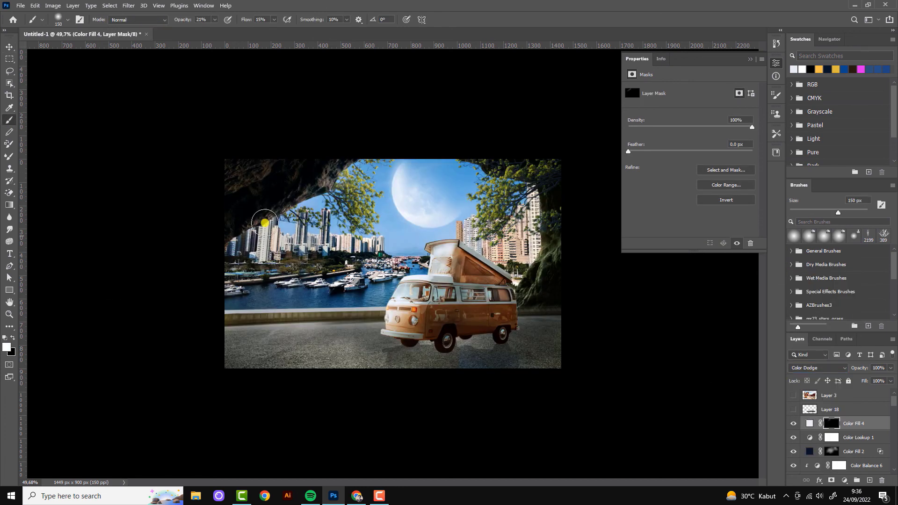
scroll(395, 264, "up", 2)
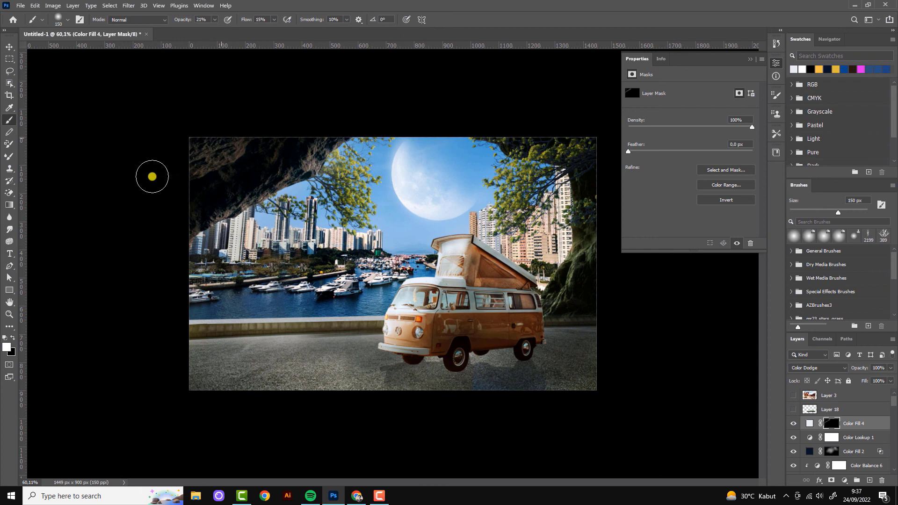
key("bracketleft")
key("bracketleft")
key("bracketleft")
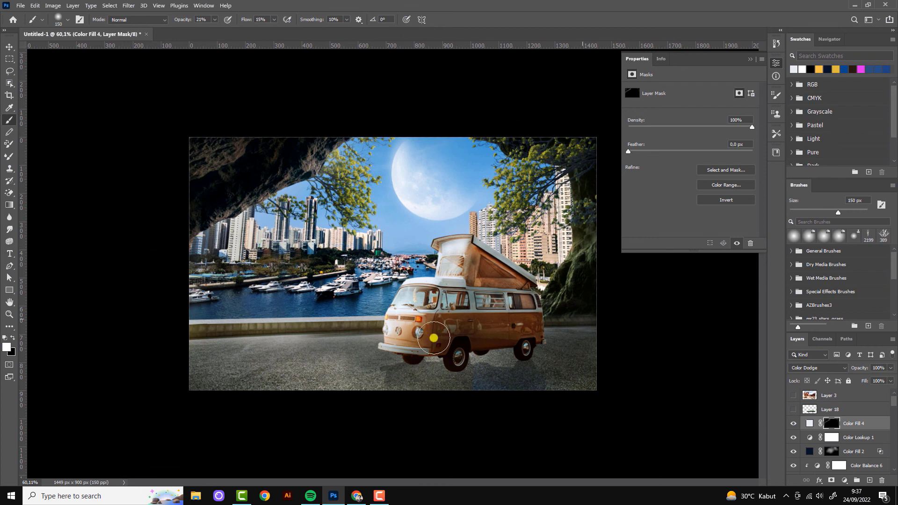
key("bracketleft")
key("bracketleft")
key("bracketleft")
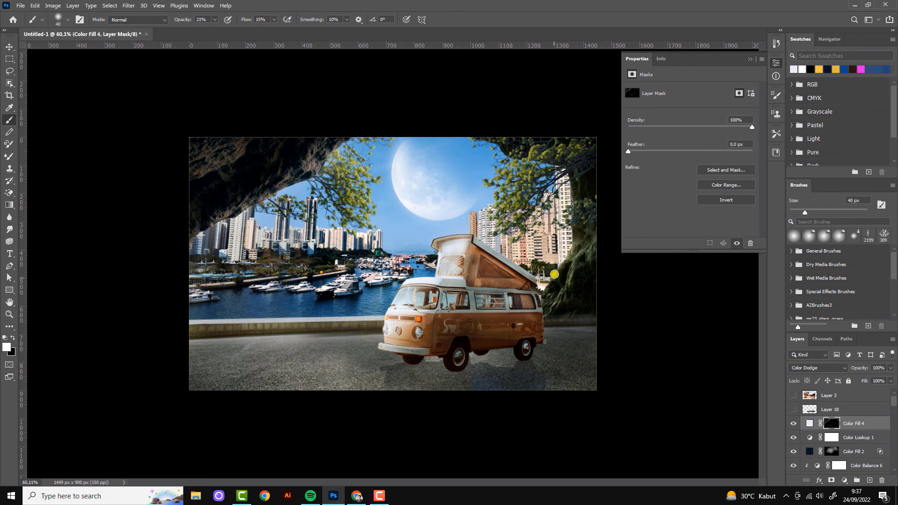
scroll(539, 310, "down", 1)
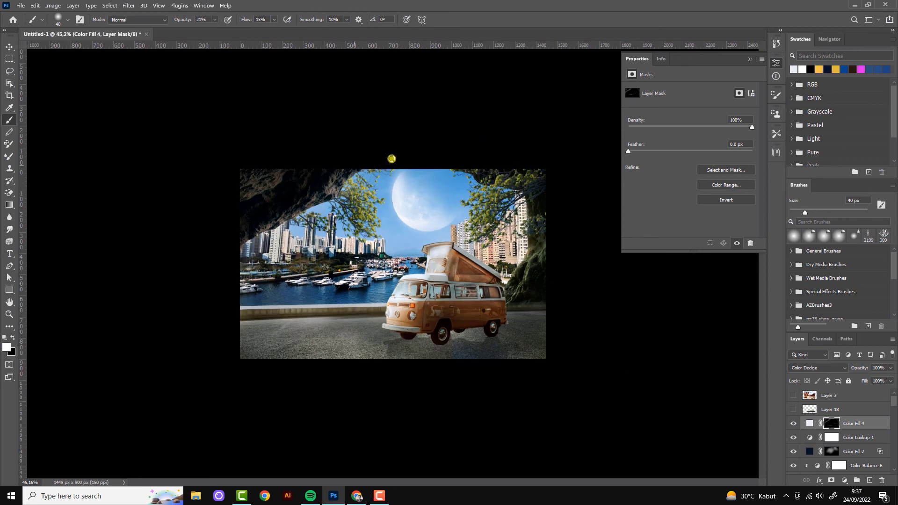
key("bracketright")
key("bracketright")
key("bracketright")
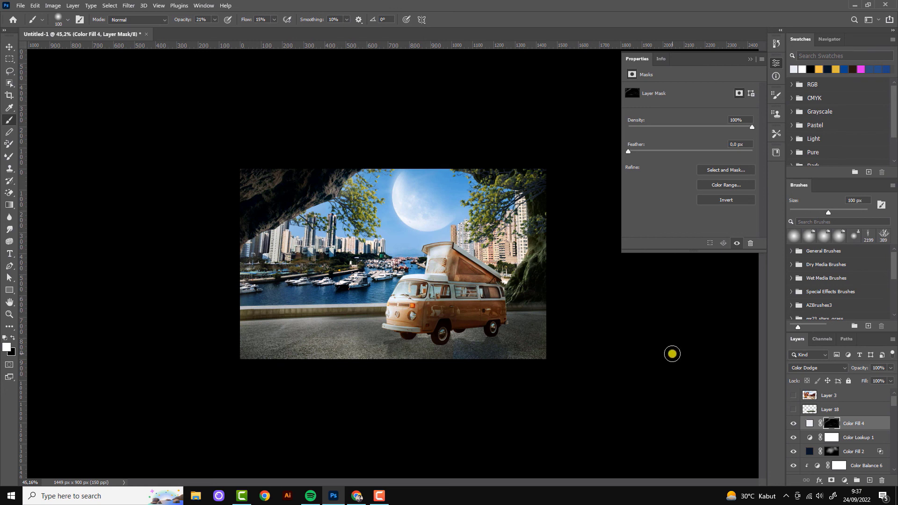
scroll(571, 194, "up", 1)
Step: Switch back to the Move tool and select the Color Fill 2 layer
key("v")
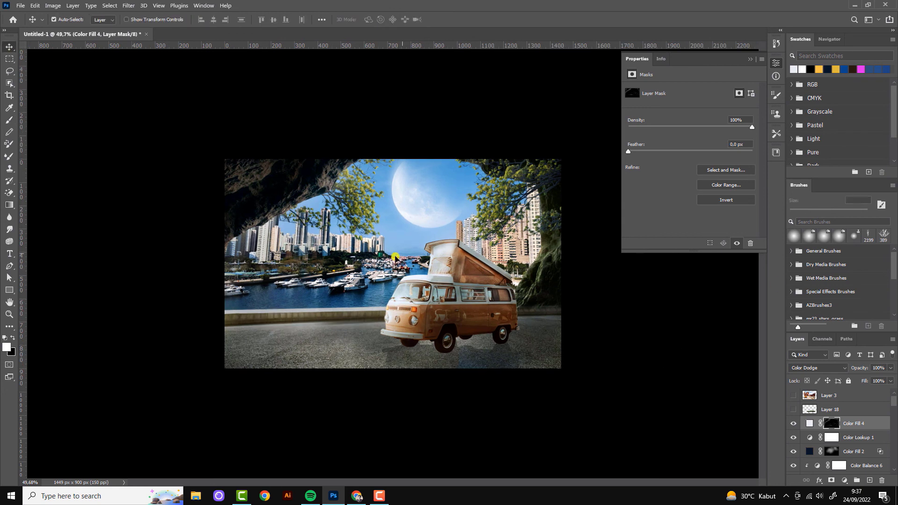
left_click(838, 452)
scroll(838, 445, "down", 3)
scroll(838, 446, "down", 2)
Step: Select the harbor city layers, including Layer 14, and group them into Group 1
scroll(838, 445, "down", 2)
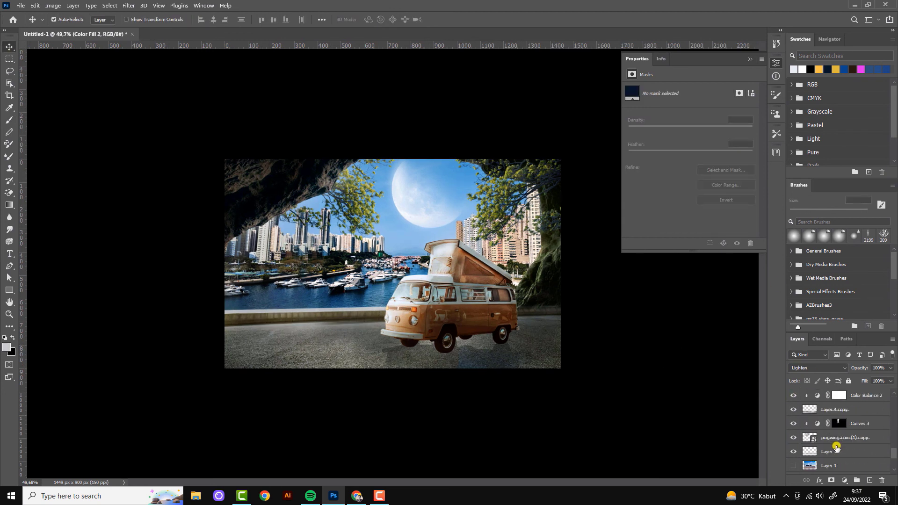
scroll(833, 447, "down", 2)
left_click(794, 451)
left_click(830, 452)
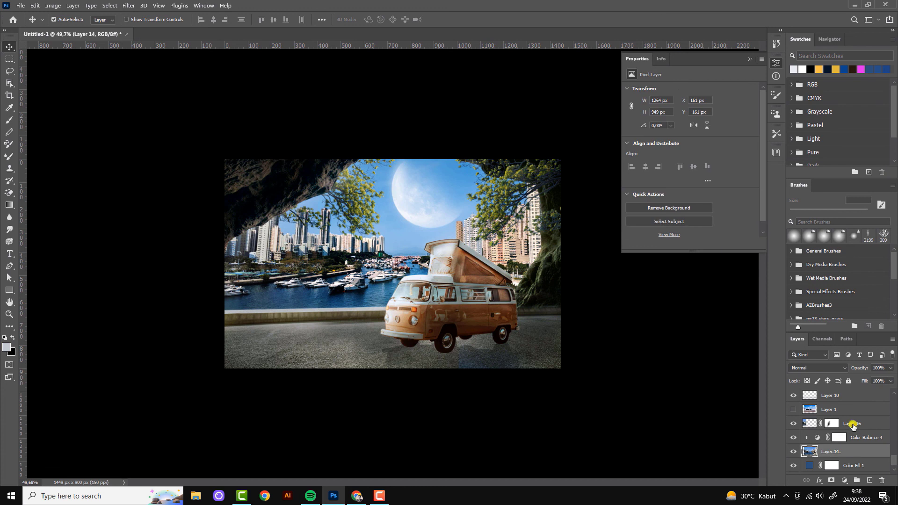
left_click(861, 425, "shift")
key("ctrl+g")
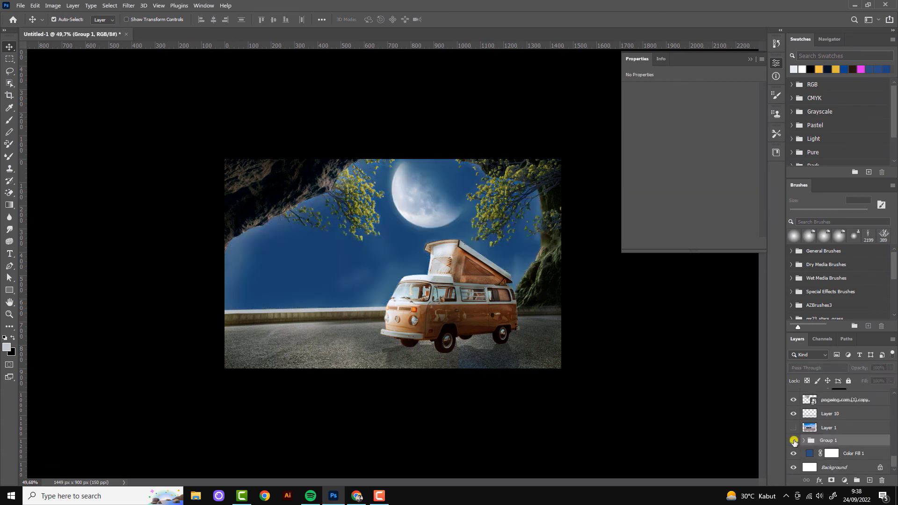
Step: Add a Hue/Saturation layer clipped to Group 1: hue -3, saturation -20, lightness +5
left_click(845, 480)
left_click(795, 393)
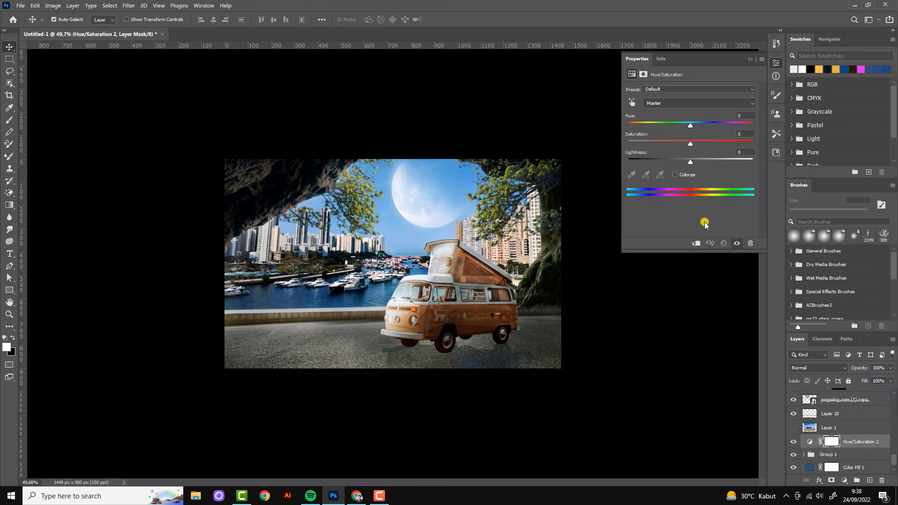
left_click(695, 243)
mouse_move(692, 162)
left_mouse_down()
mouse_move(680, 146)
mouse_move(701, 131)
mouse_move(678, 131)
mouse_move(709, 126)
left_mouse_up()
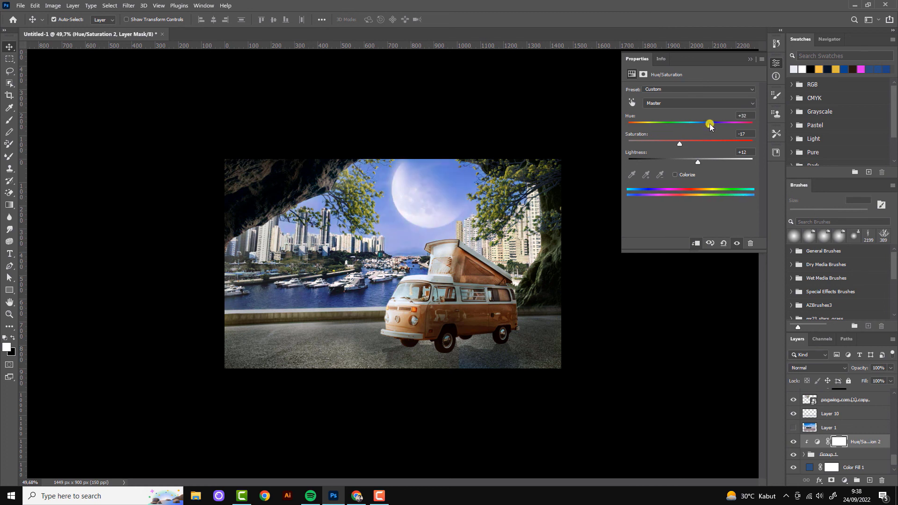
left_click_drag(709, 124, 712, 124)
left_click_drag(710, 126, 634, 126)
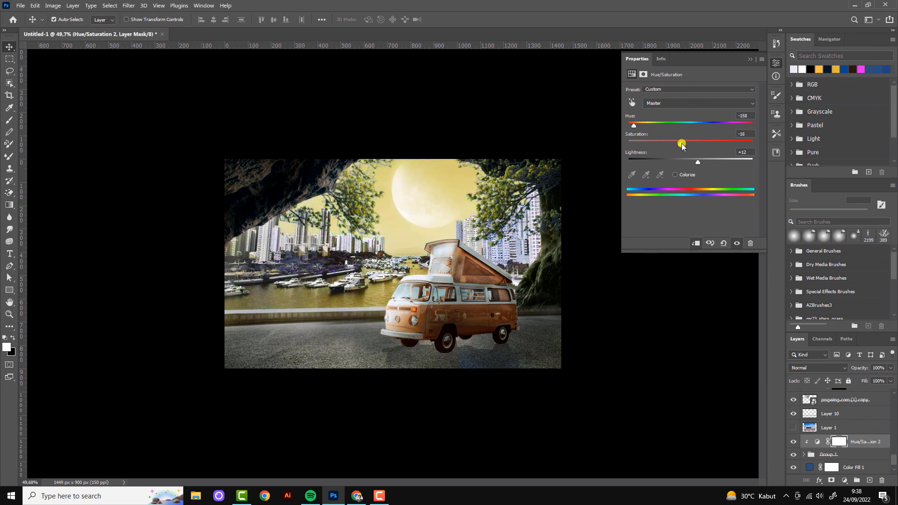
left_click_drag(700, 163, 696, 162)
left_click_drag(634, 125, 689, 125)
left_click_drag(696, 162, 693, 162)
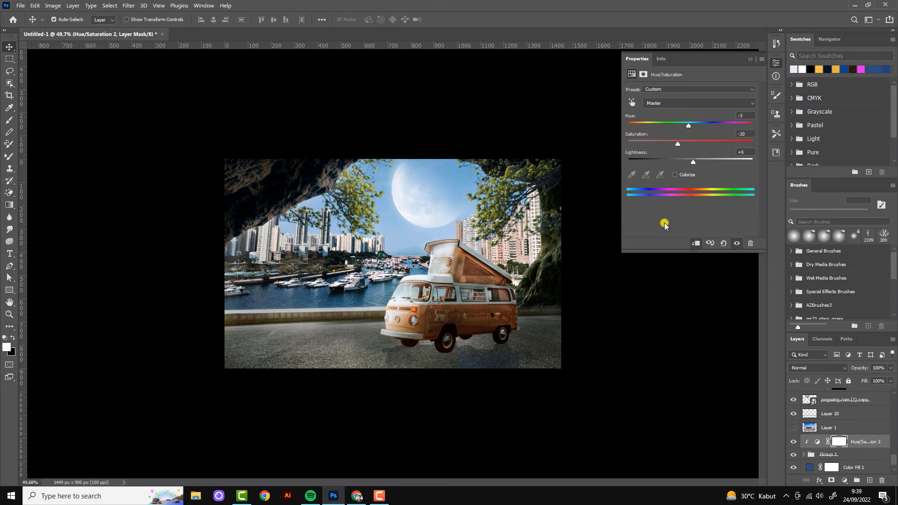
Step: Deselect all layers and scroll down through the Layers panel
left_click(648, 308)
scroll(648, 308, "down", 1)
scroll(648, 307, "up", 1)
left_click_drag(895, 461, 895, 398)
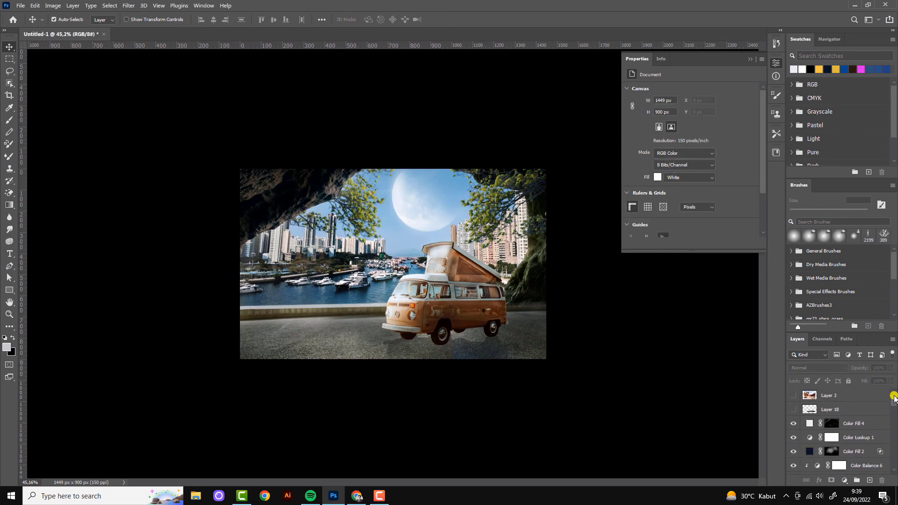
scroll(824, 431, "down", 3)
scroll(833, 438, "down", 3)
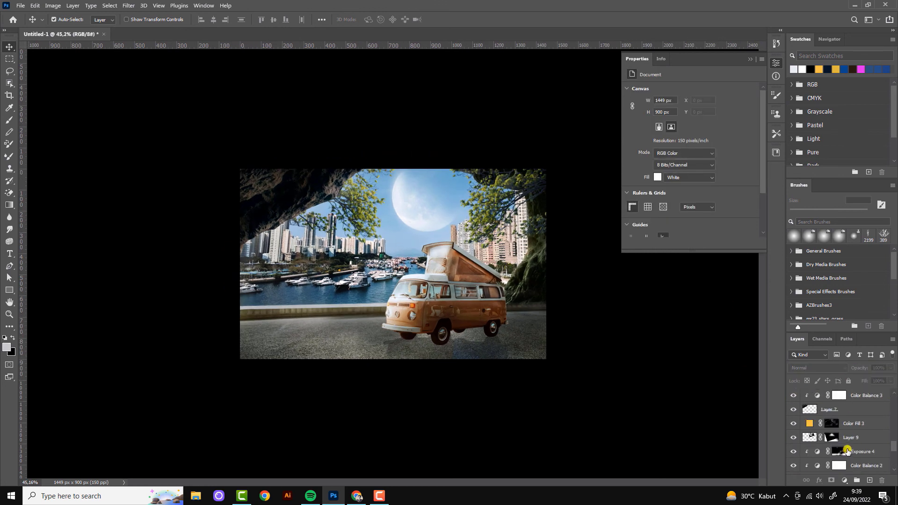
scroll(841, 443, "down", 3)
Step: Add a clipped Color Lookup layer with the EdgyAmber look at reduced opacity
left_click(866, 427)
left_click(845, 481)
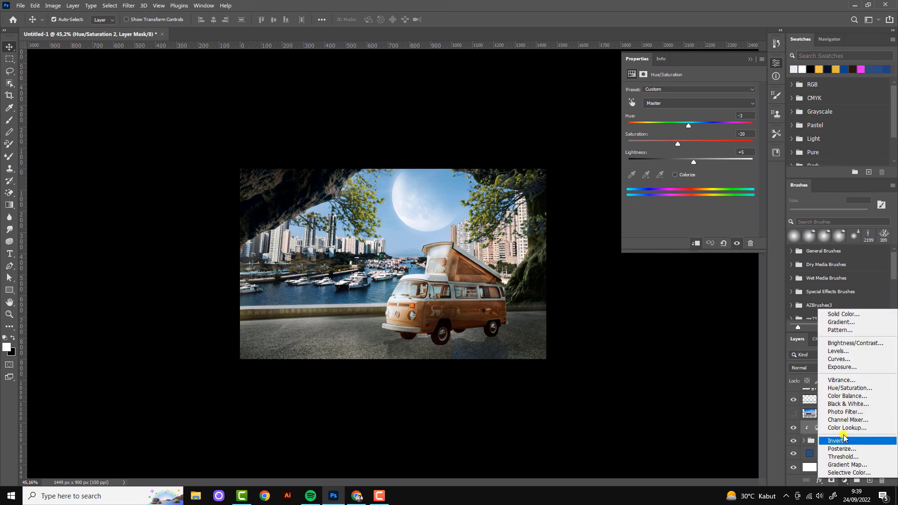
left_click(837, 423)
left_click(697, 242)
left_click(684, 91)
left_click(688, 125)
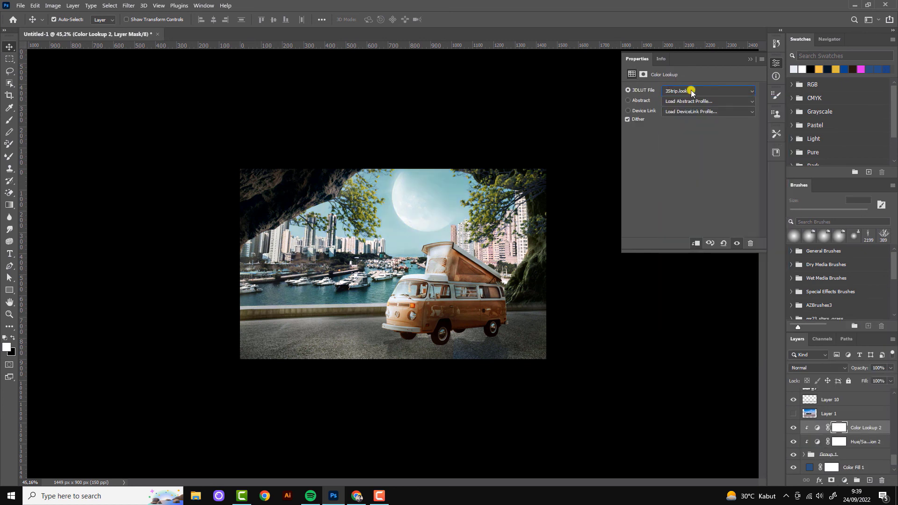
key("Down")
key("Down")
key("Down")
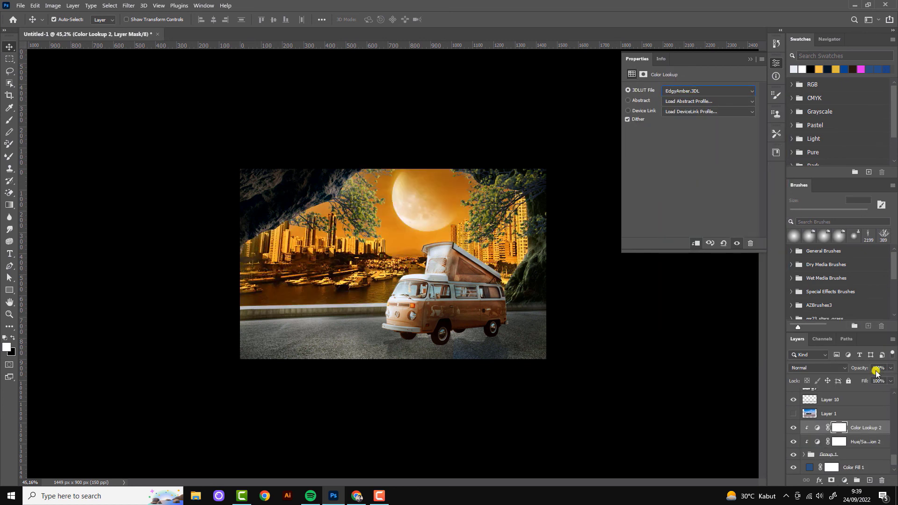
left_click_drag(877, 371, 869, 380)
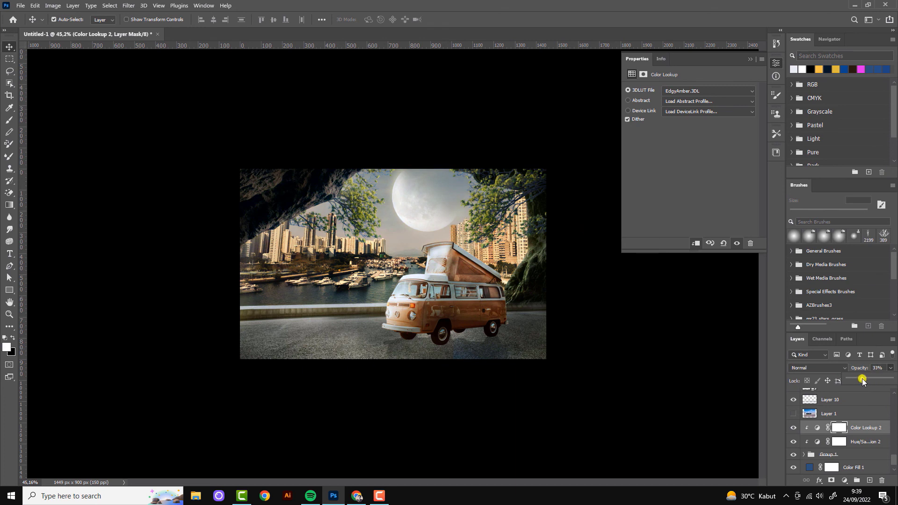
left_click(666, 318)
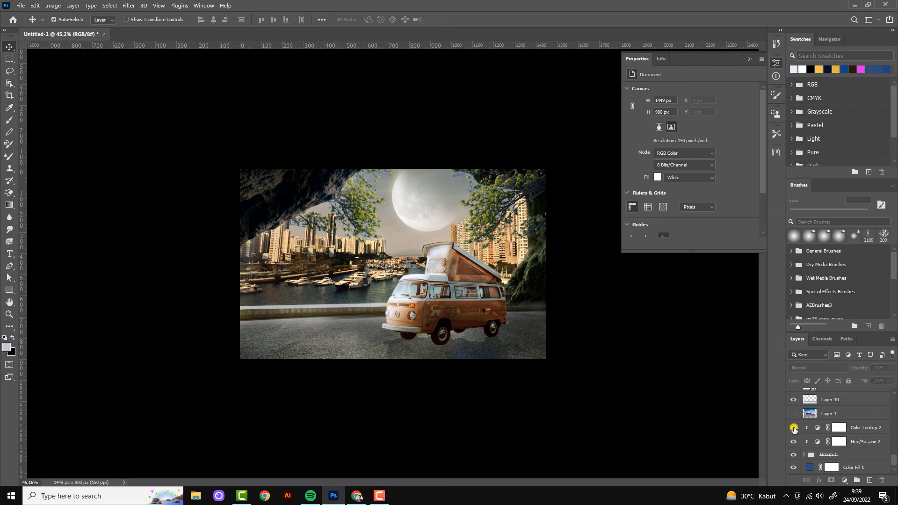
Step: Compare Color Lookup 2 on and off, then step through LUTs to HorrorBlue.3DL
left_click(794, 429)
left_click(794, 429)
left_click(794, 430)
left_click(839, 428)
left_click(709, 91)
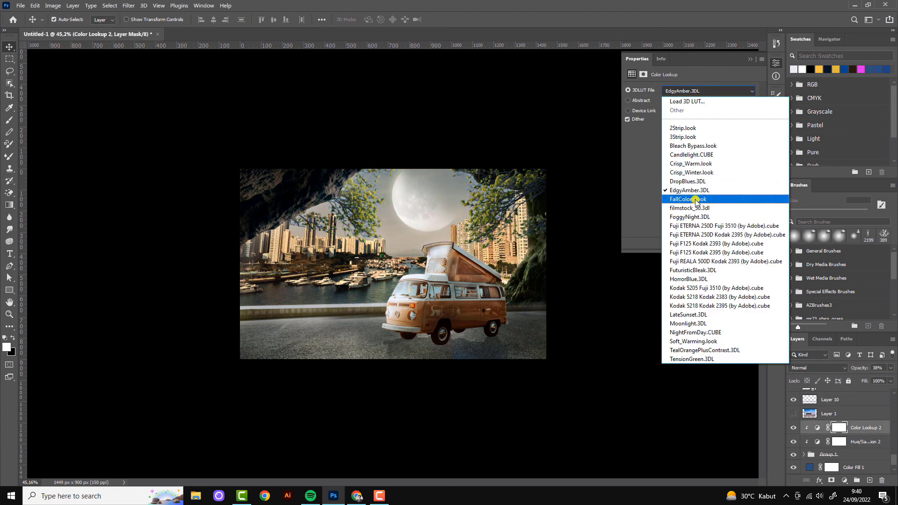
left_click(696, 201)
key("Down")
key("Down")
key("Down")
key("Down")
key("Down")
key("Down")
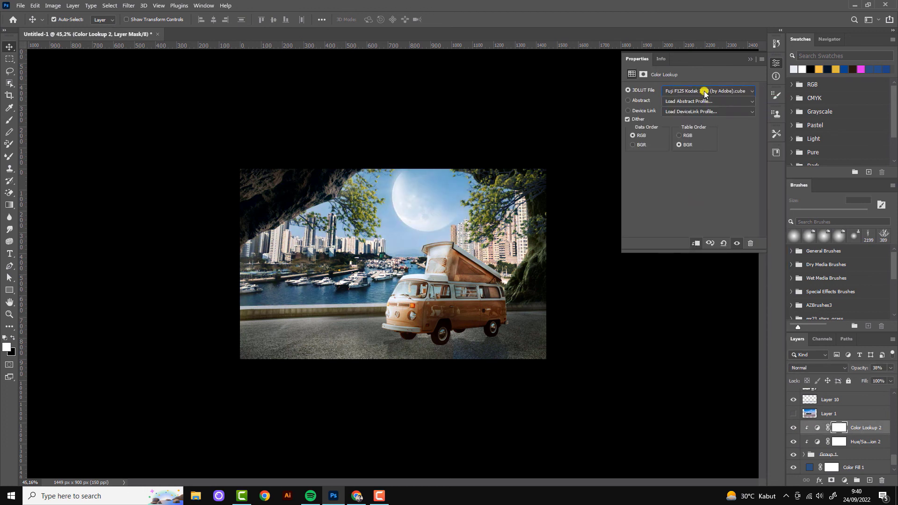
key("Down")
key("Down")
key("Down")
key("Down")
key("Down")
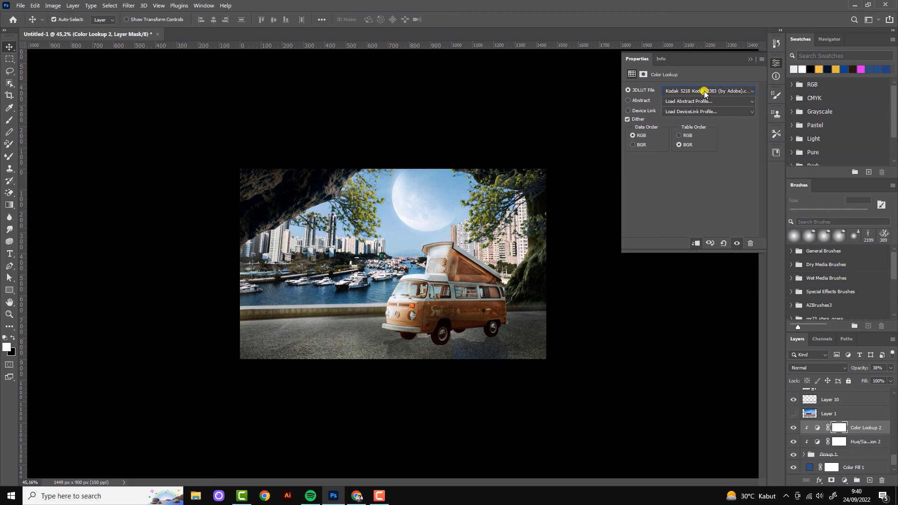
key("Up")
key("Up")
key("Down")
key("Up")
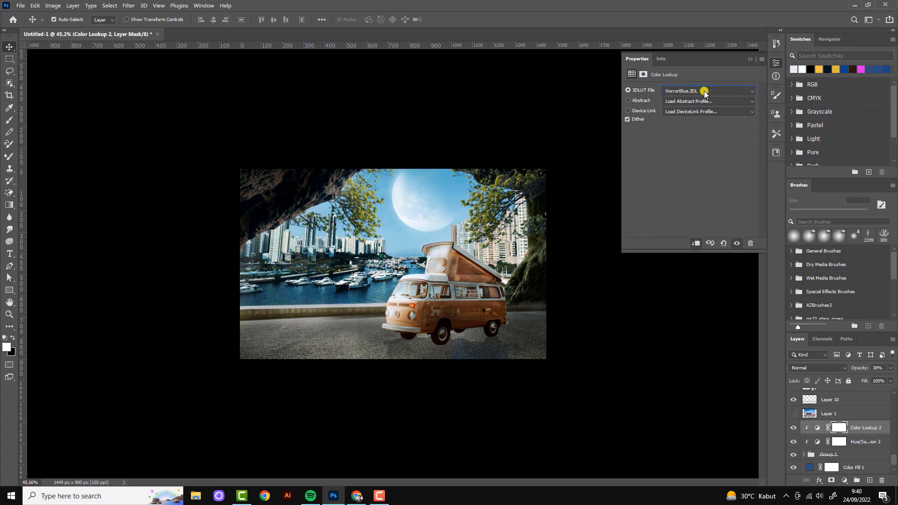
key("alt+period")
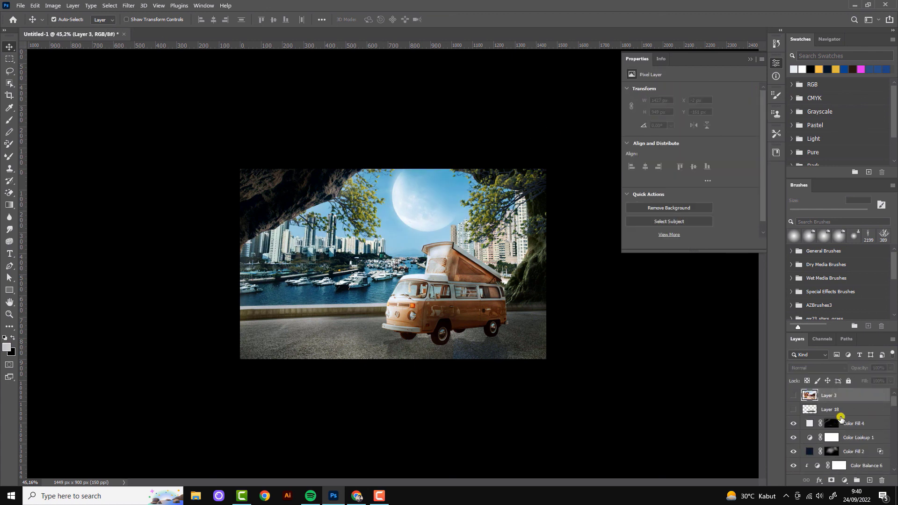
Step: Add a new empty layer above Layer 18 and a Color Lookup adjustment using the Crisp_Warm look
left_click(841, 414)
left_click(870, 481, "ctrl")
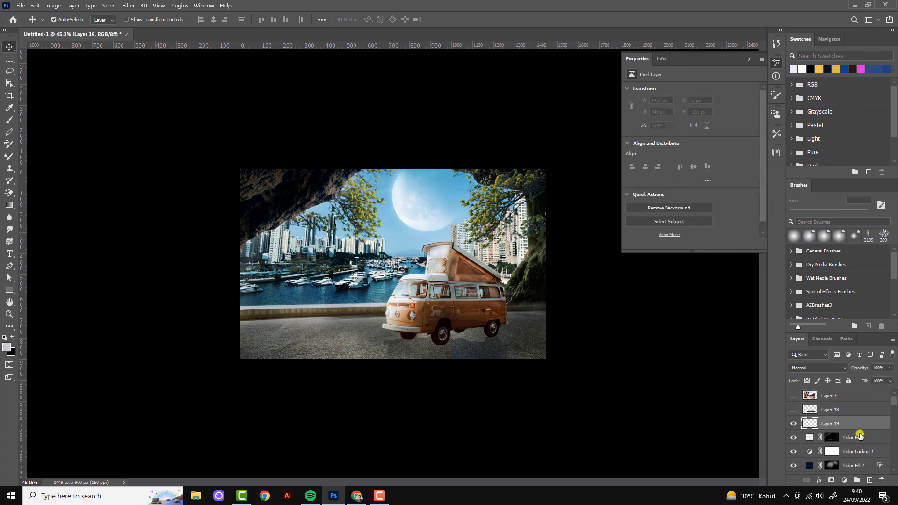
left_click(844, 480)
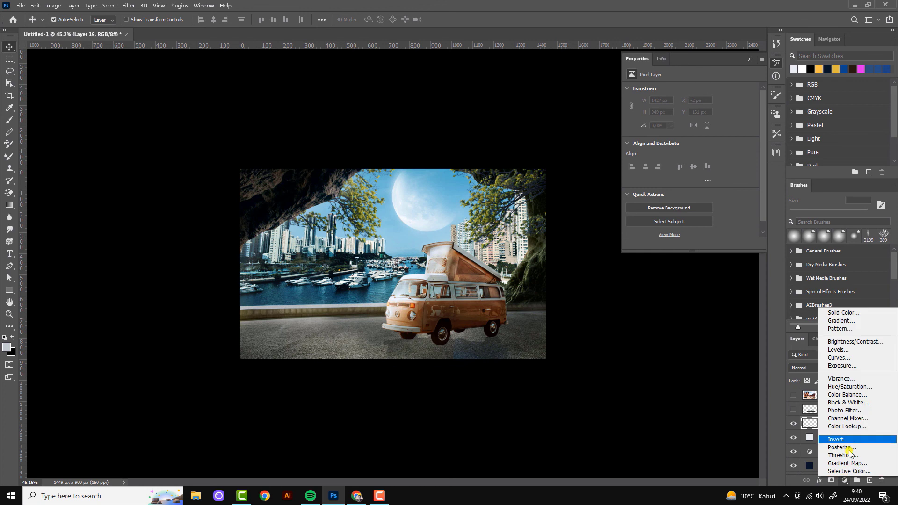
left_click(837, 425)
left_click(683, 91)
left_click(678, 131)
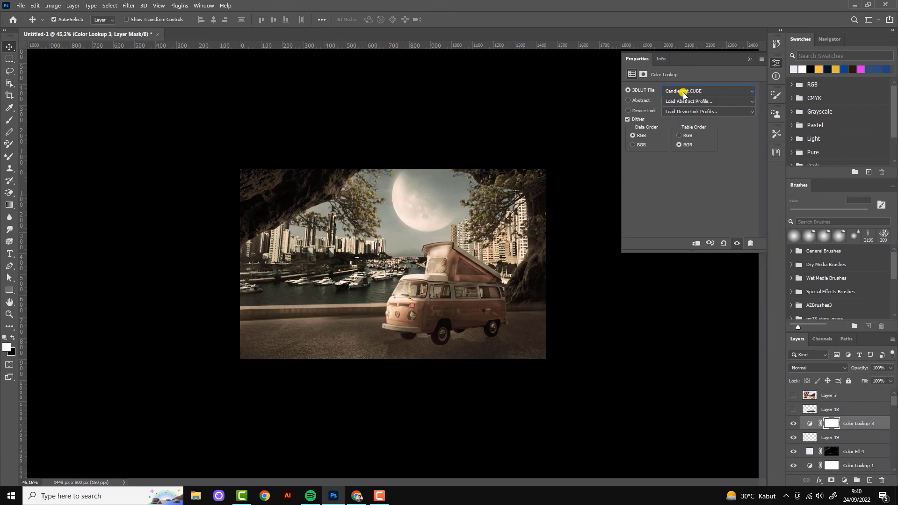
Step: Lower Color Lookup 3 opacity to about 33% and stamp all visible layers into Layer 20
scroll(683, 94, "down", 1)
left_click(890, 381)
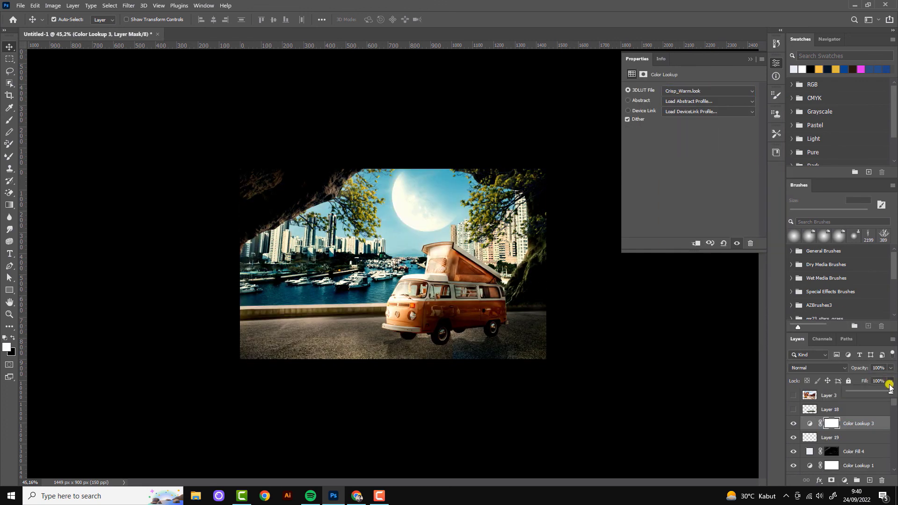
left_click_drag(891, 368, 863, 381)
scroll(583, 234, "up", 1, "alt")
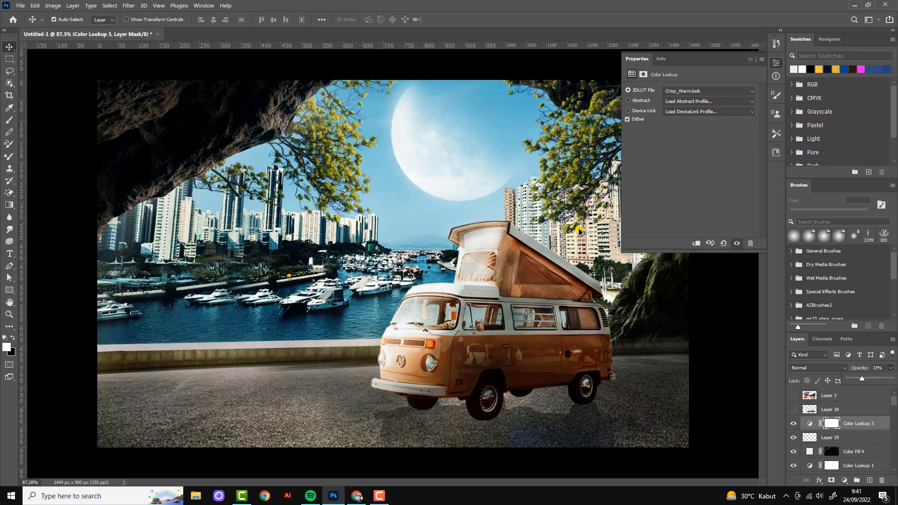
left_click(844, 397)
left_click(852, 428)
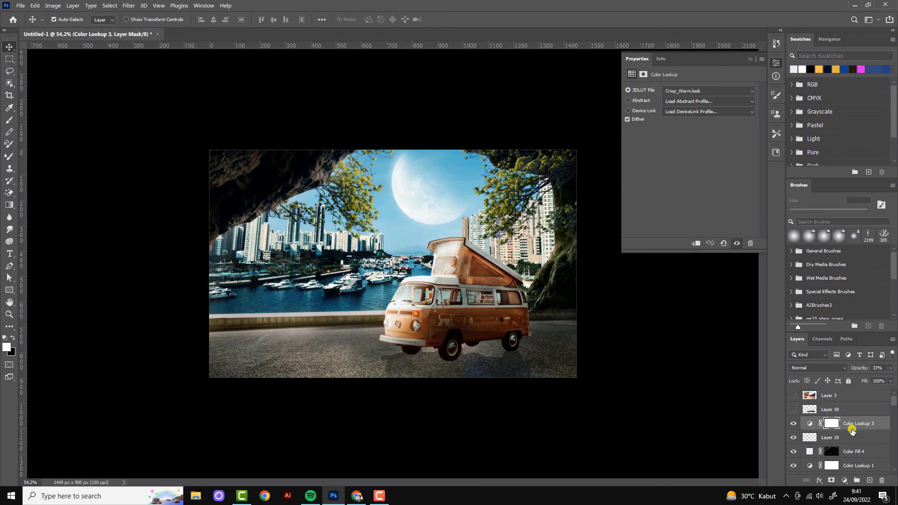
key("ctrl+shift+alt+e")
Step: Open Camera Raw on Layer 20 and set exposure -0.35, texture +11, clarity +25
scroll(202, 182, "down", 1, "alt")
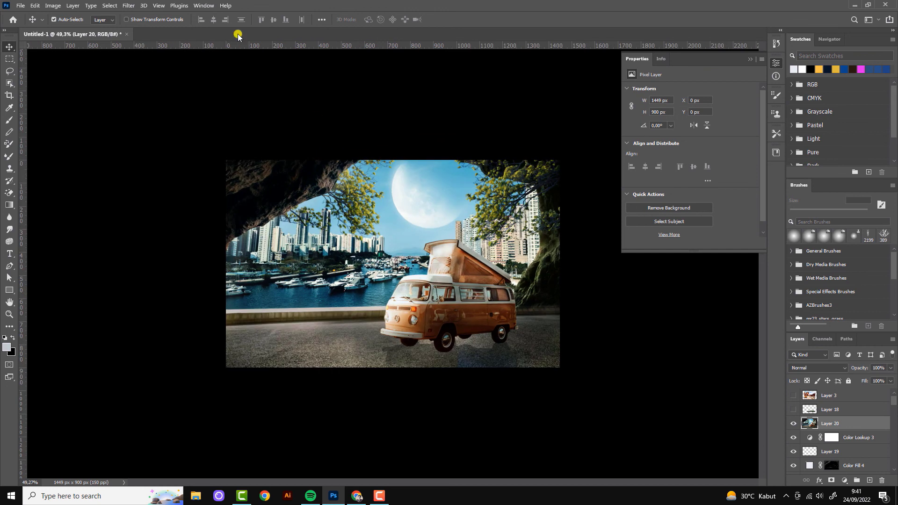
left_click(135, 5)
left_click(143, 78)
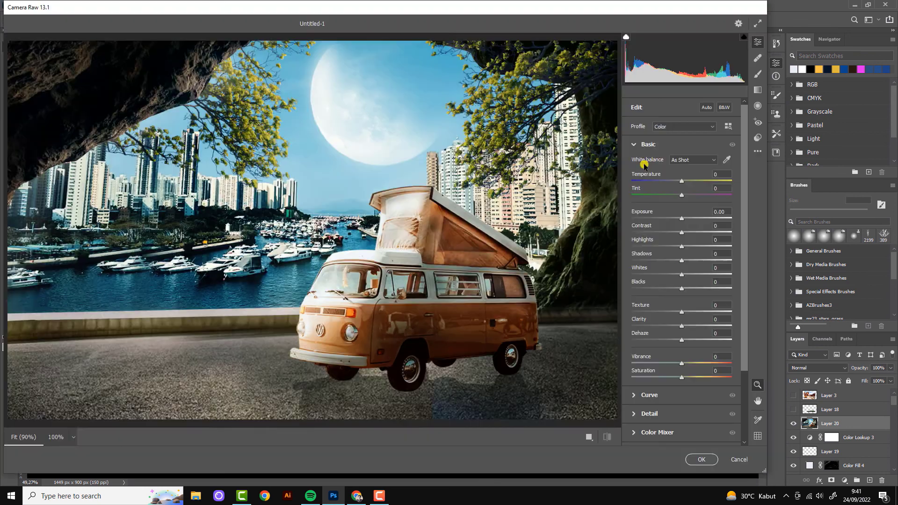
left_click_drag(682, 218, 687, 291)
left_click_drag(682, 324, 690, 316)
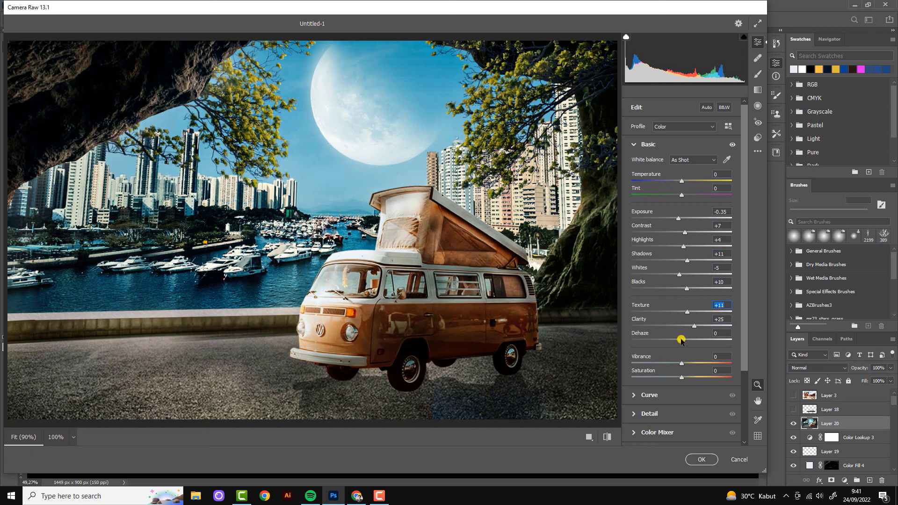
Step: Tint the shadows a warm orange in Color Grading
left_click(636, 146)
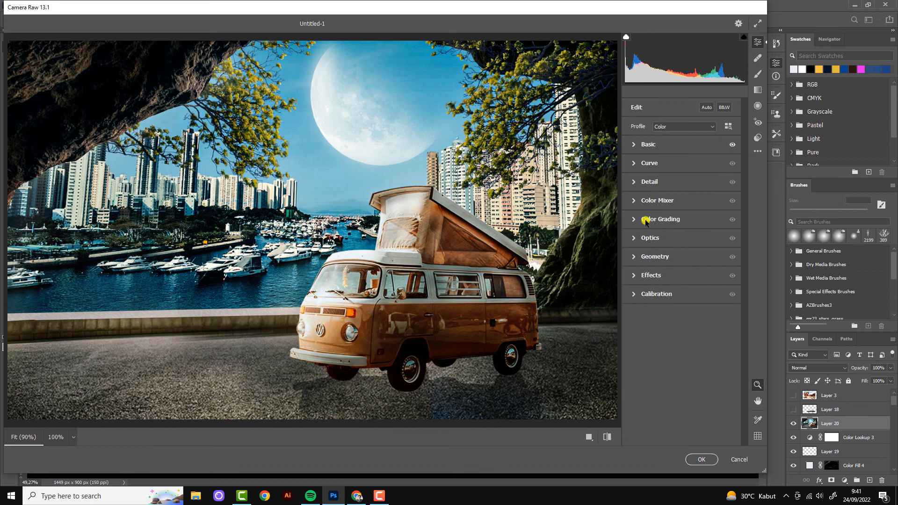
left_click(636, 219)
left_click(678, 233)
mouse_move(684, 346)
left_mouse_down()
mouse_move(713, 317)
mouse_move(708, 293)
mouse_move(684, 300)
left_mouse_up()
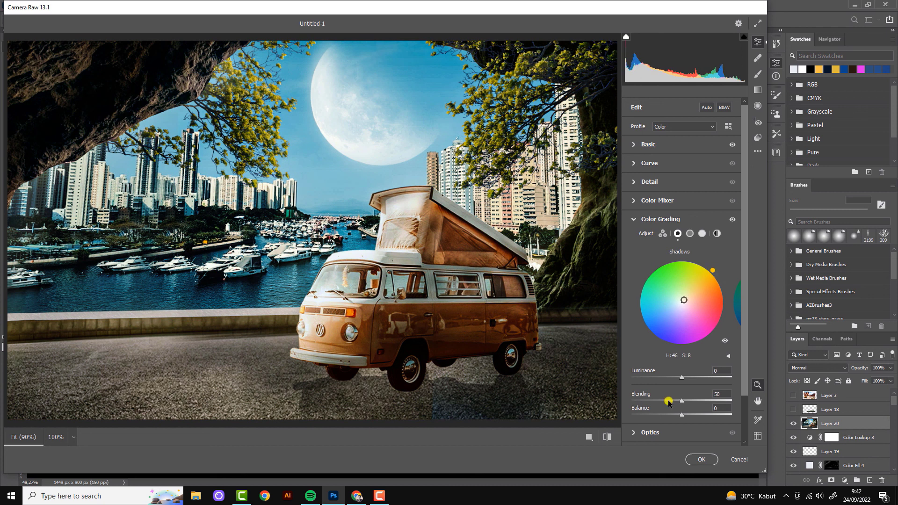
left_click(633, 219)
left_click(637, 178)
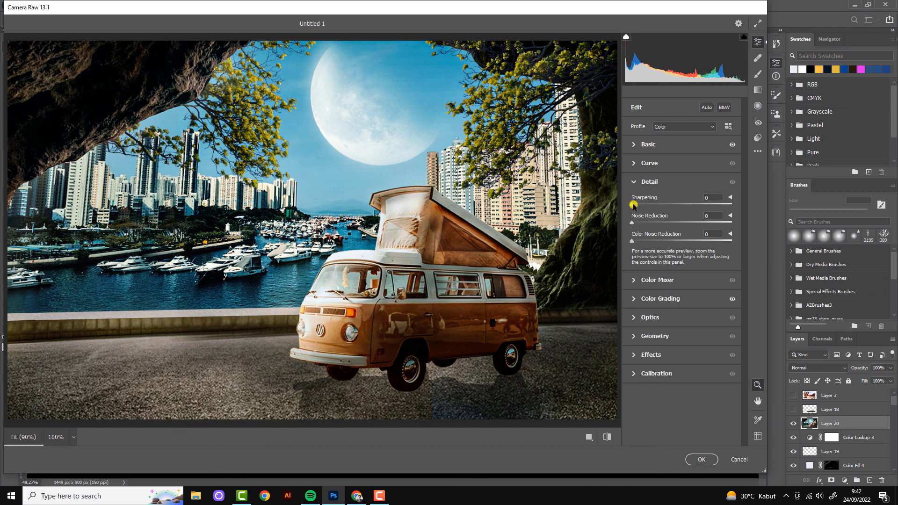
Step: Apply the Camera Raw grade, then toggle Layer 20 on and off to compare before and after
left_click(704, 459)
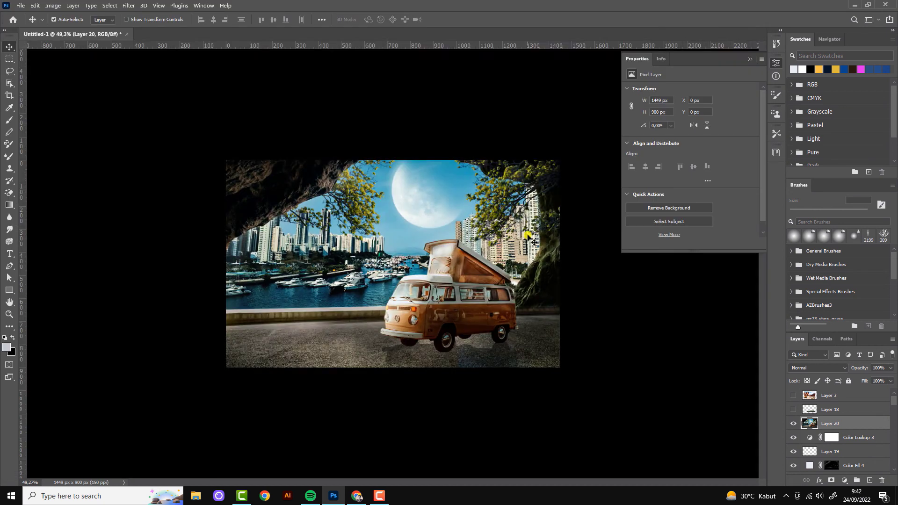
left_click(794, 424)
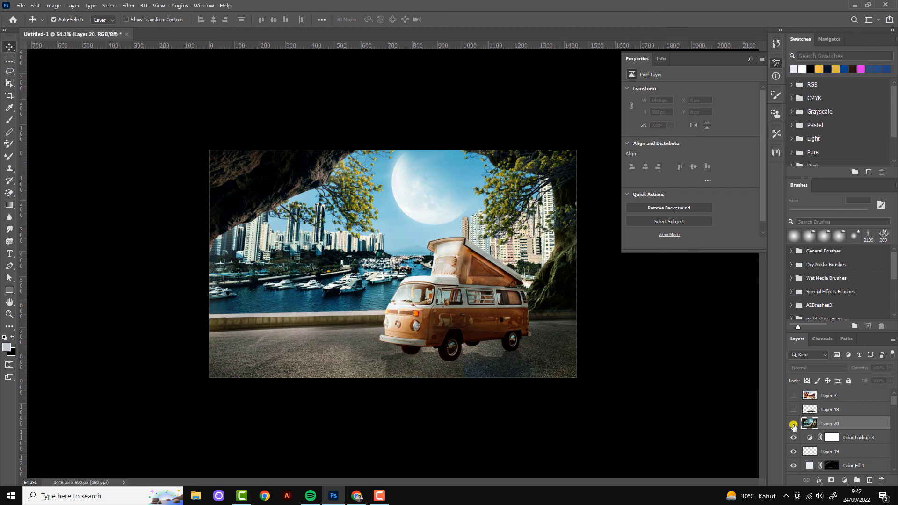
left_click(794, 424)
scroll(681, 322, "up", 2)
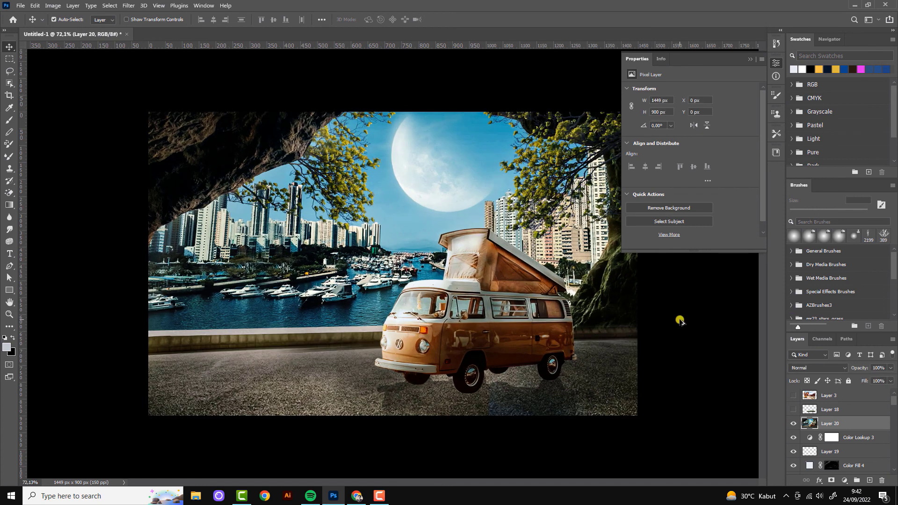
scroll(646, 289, "down", 2)
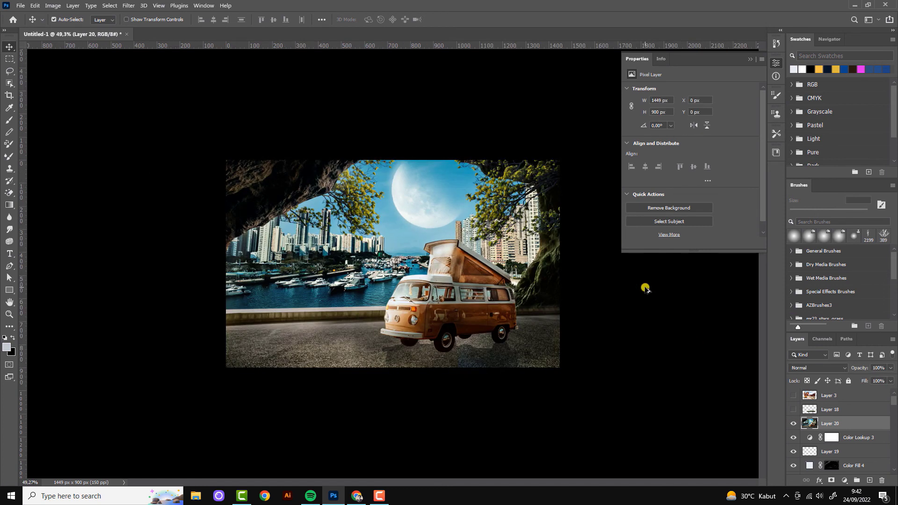
left_click(795, 424)
left_click(794, 424)
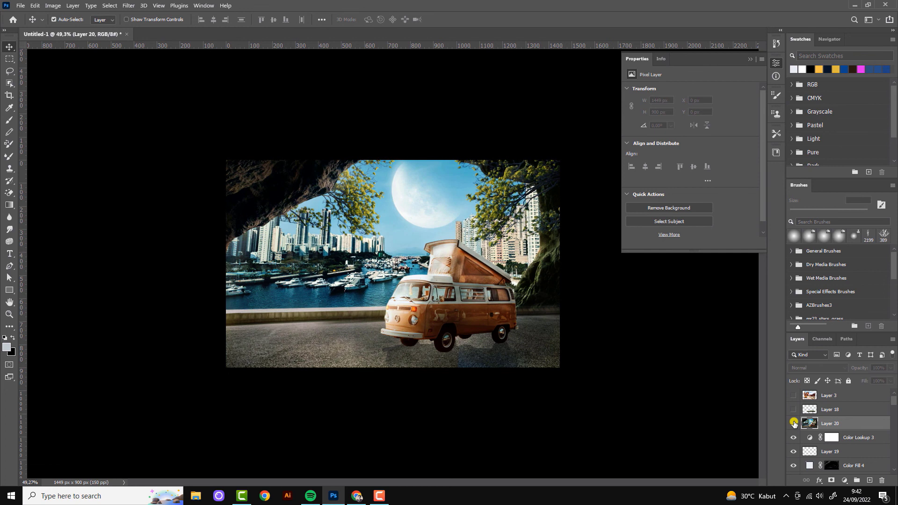
left_click(794, 424)
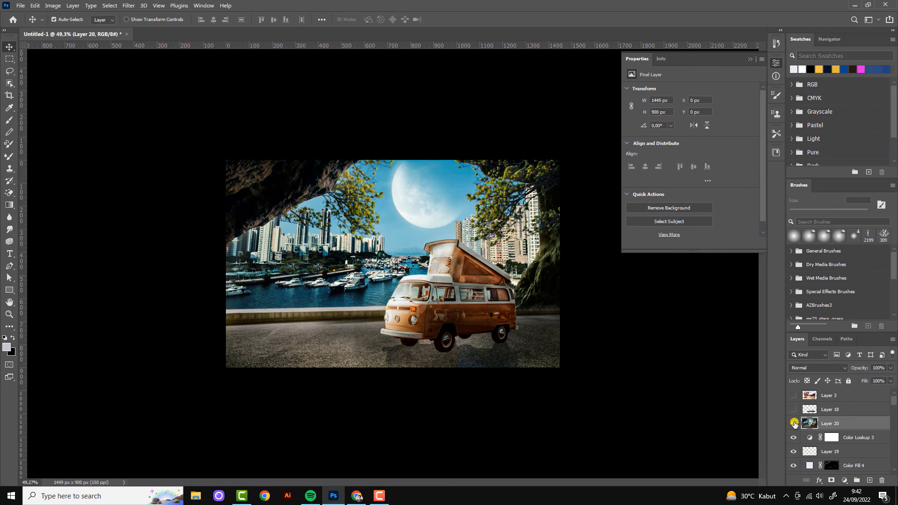
Step: Close the Properties panel and view the finished camper-van harbour composite
scroll(698, 335, "up", 1)
scroll(702, 341, "down", 2)
scroll(702, 341, "up", 1)
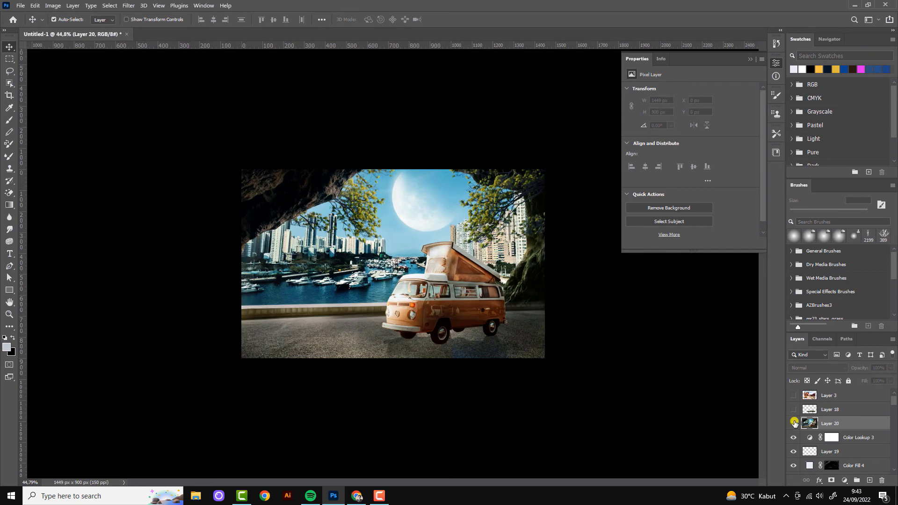
scroll(733, 279, "up", 2)
scroll(732, 280, "up", 1)
left_click(749, 57)
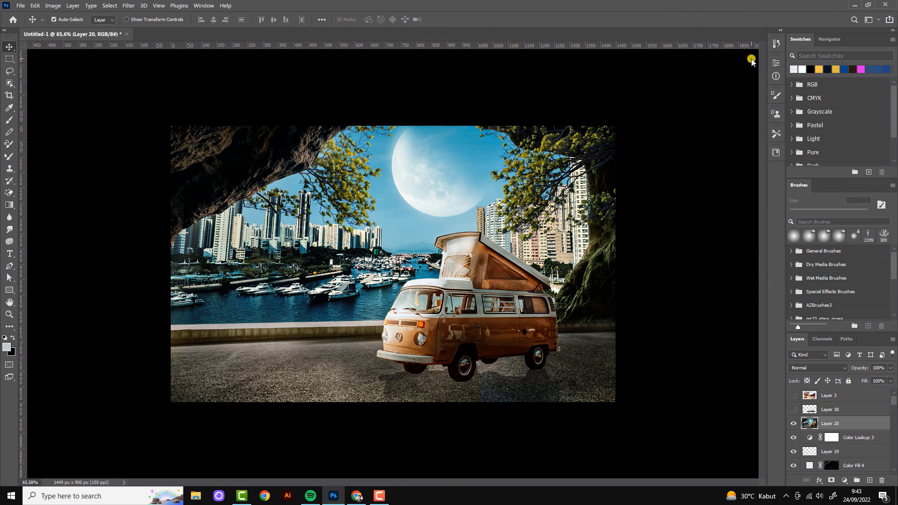
scroll(718, 195, "down", 1)
scroll(738, 184, "down", 1)
scroll(713, 177, "up", 3)
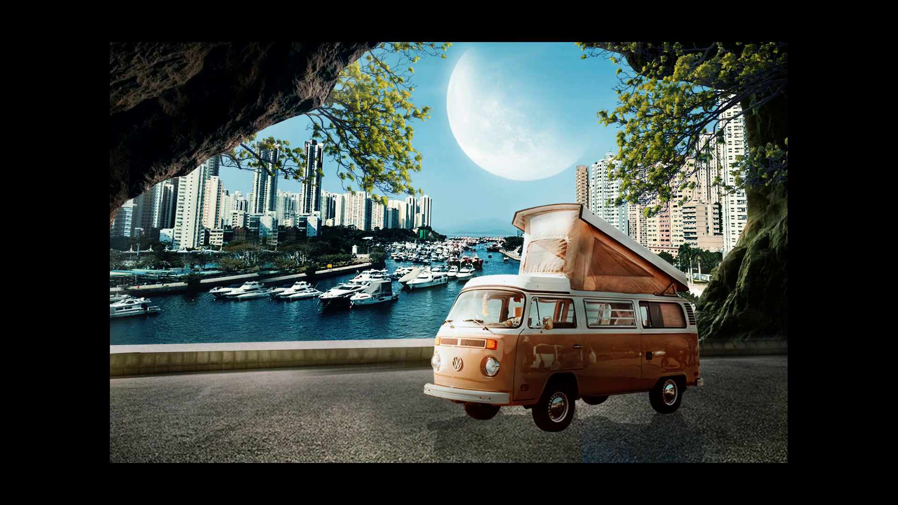